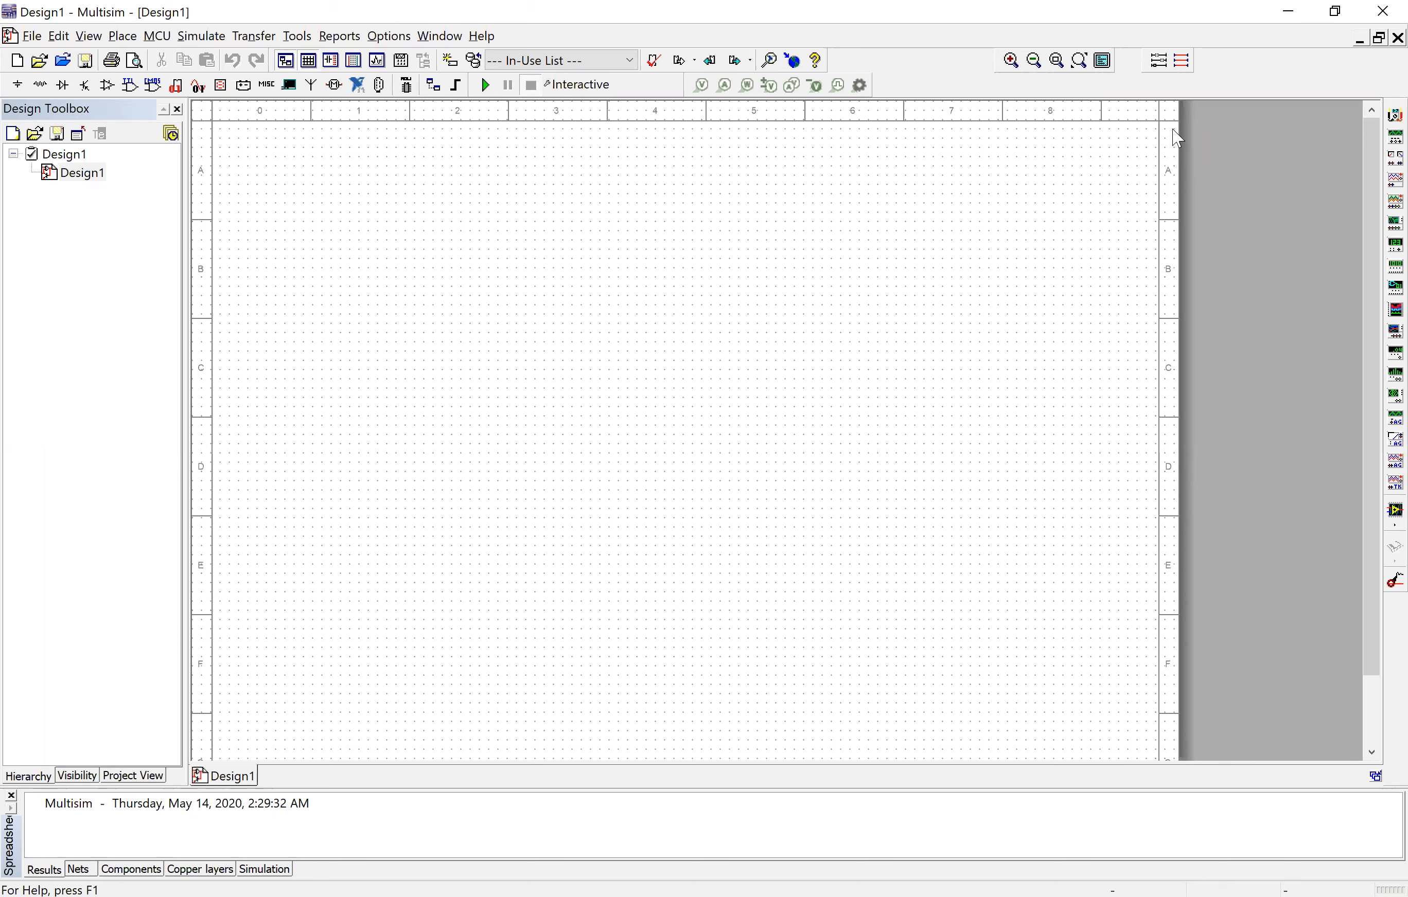
pyautogui.click(32, 37)
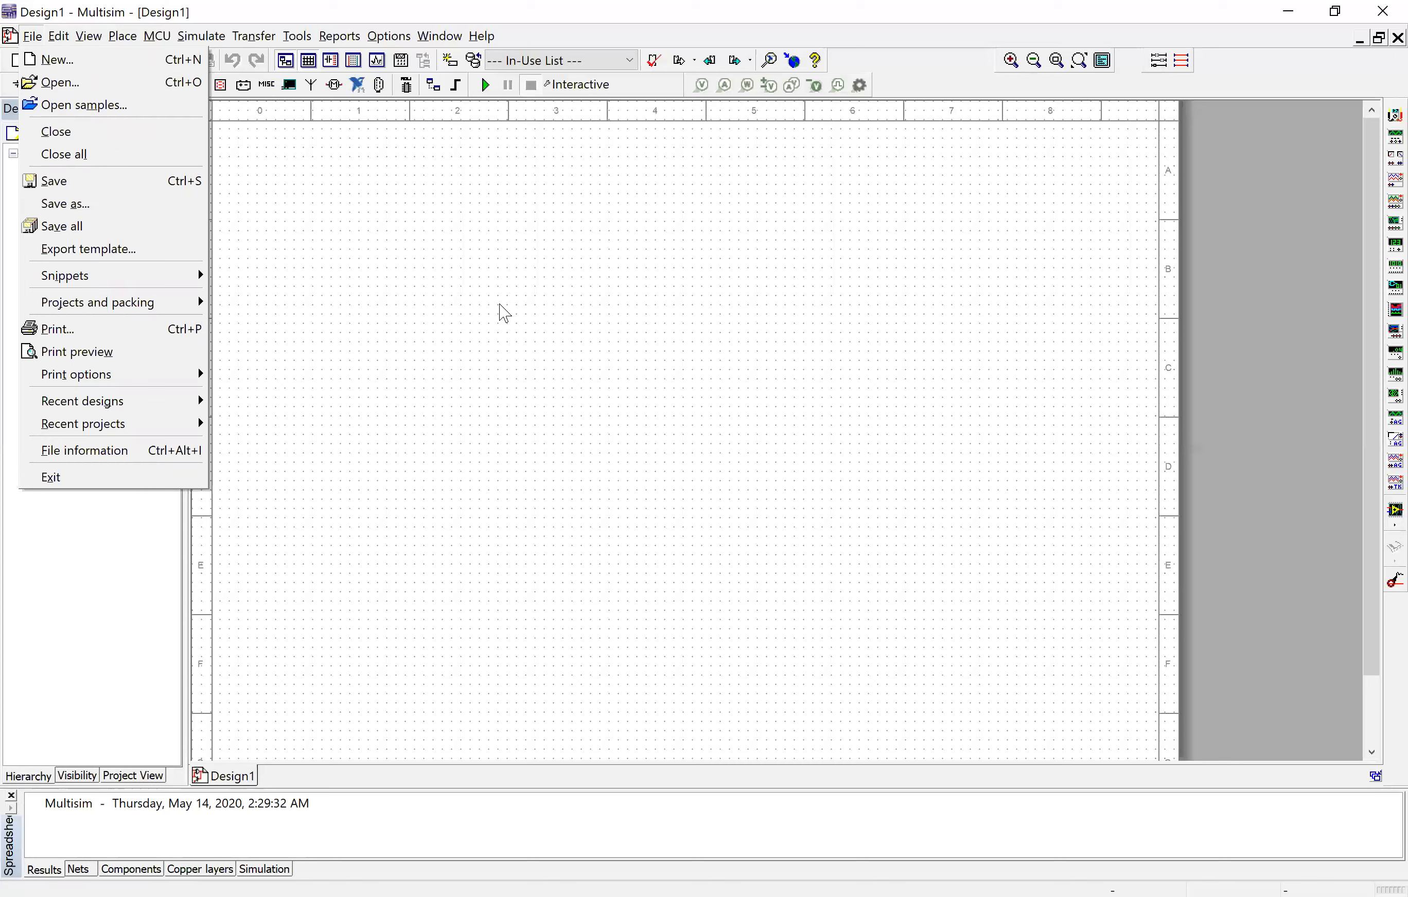
pyautogui.press('Escape')
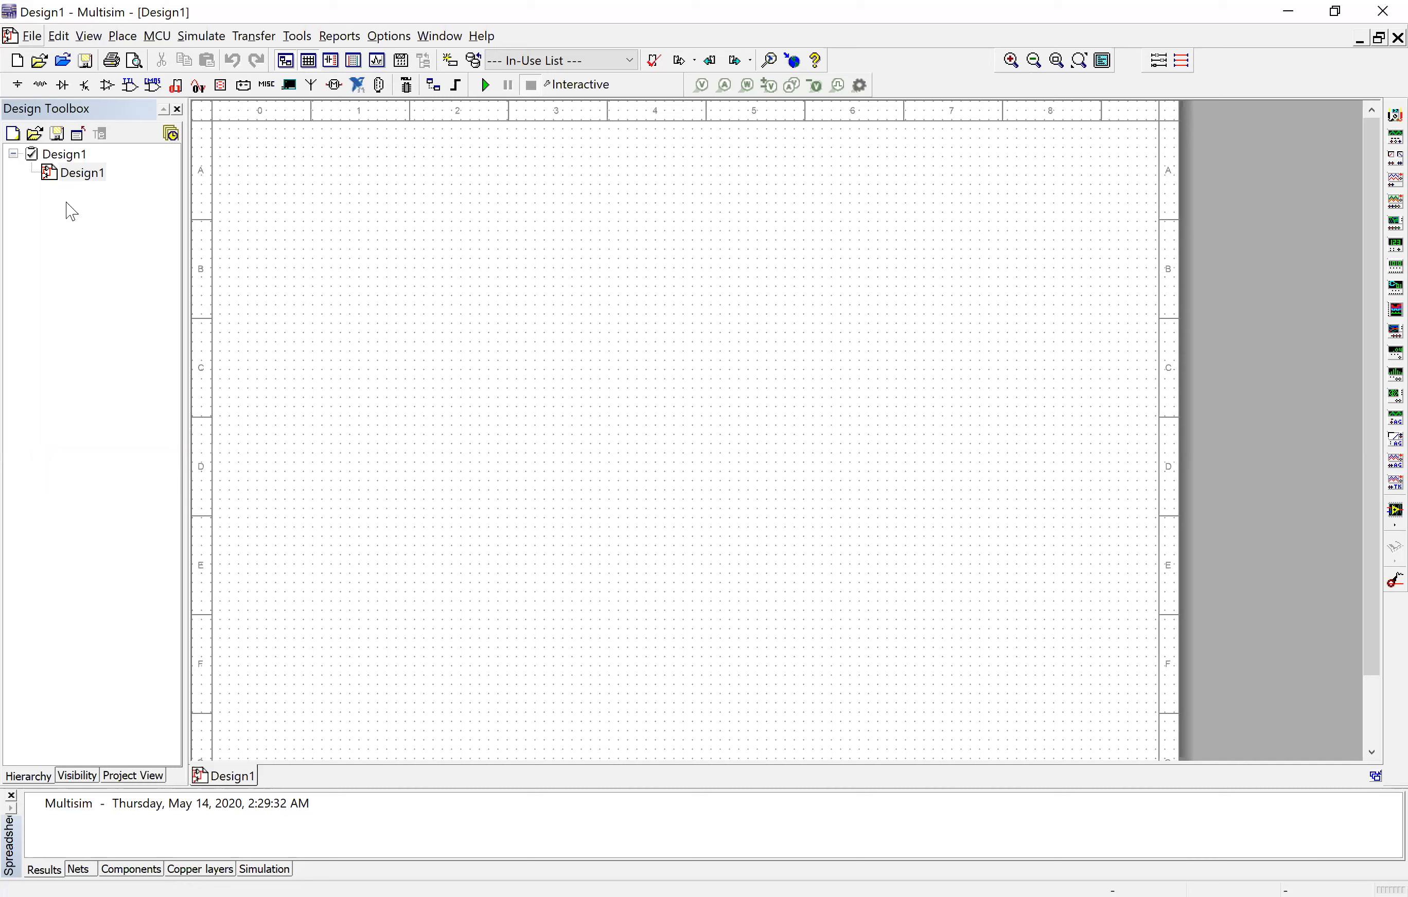
pyautogui.hotkey('alt', 'f')
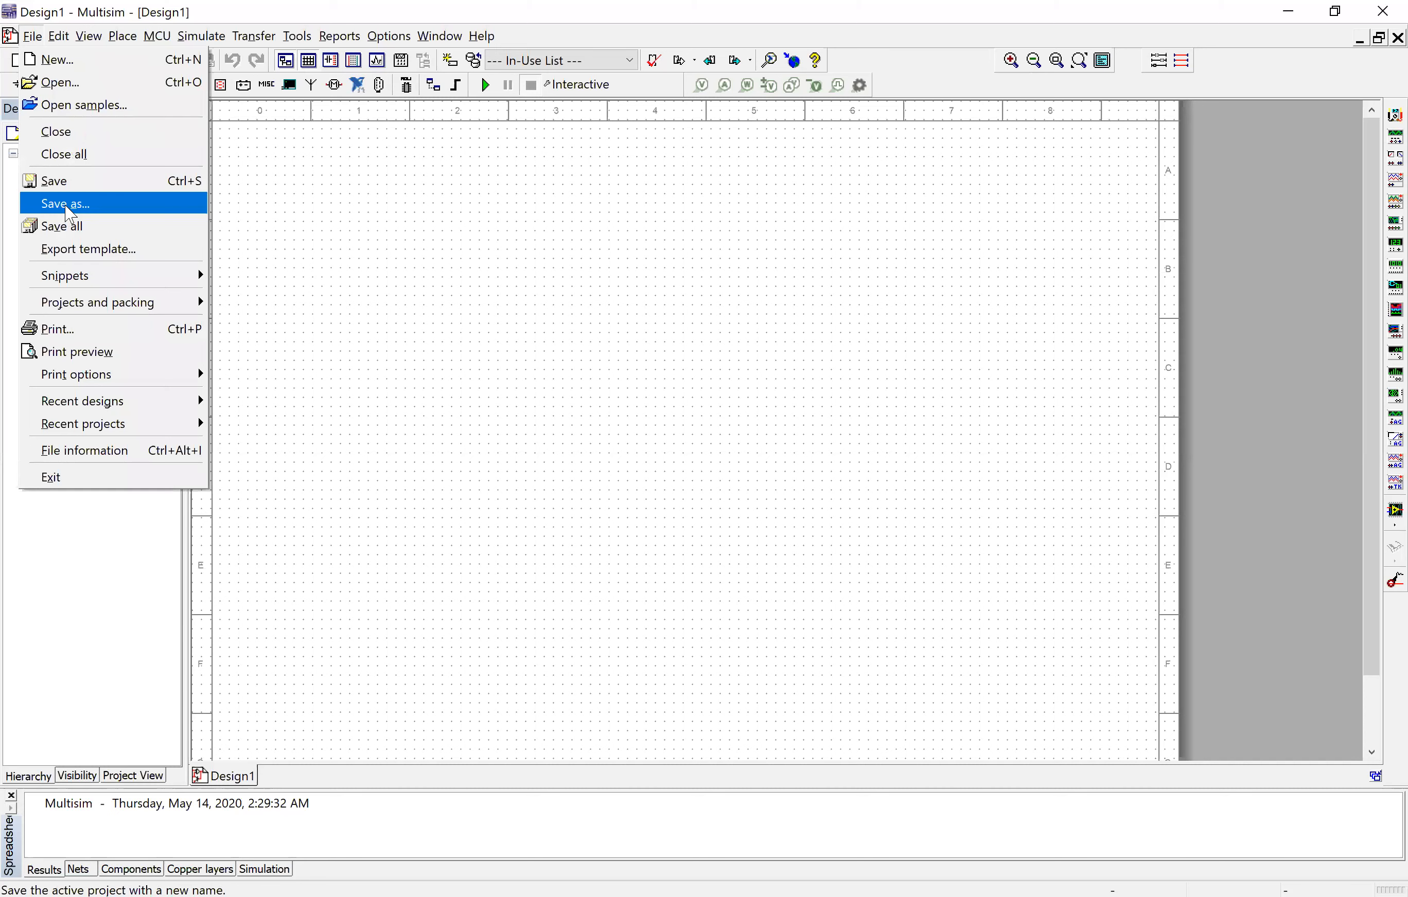
pyautogui.click(355, 268)
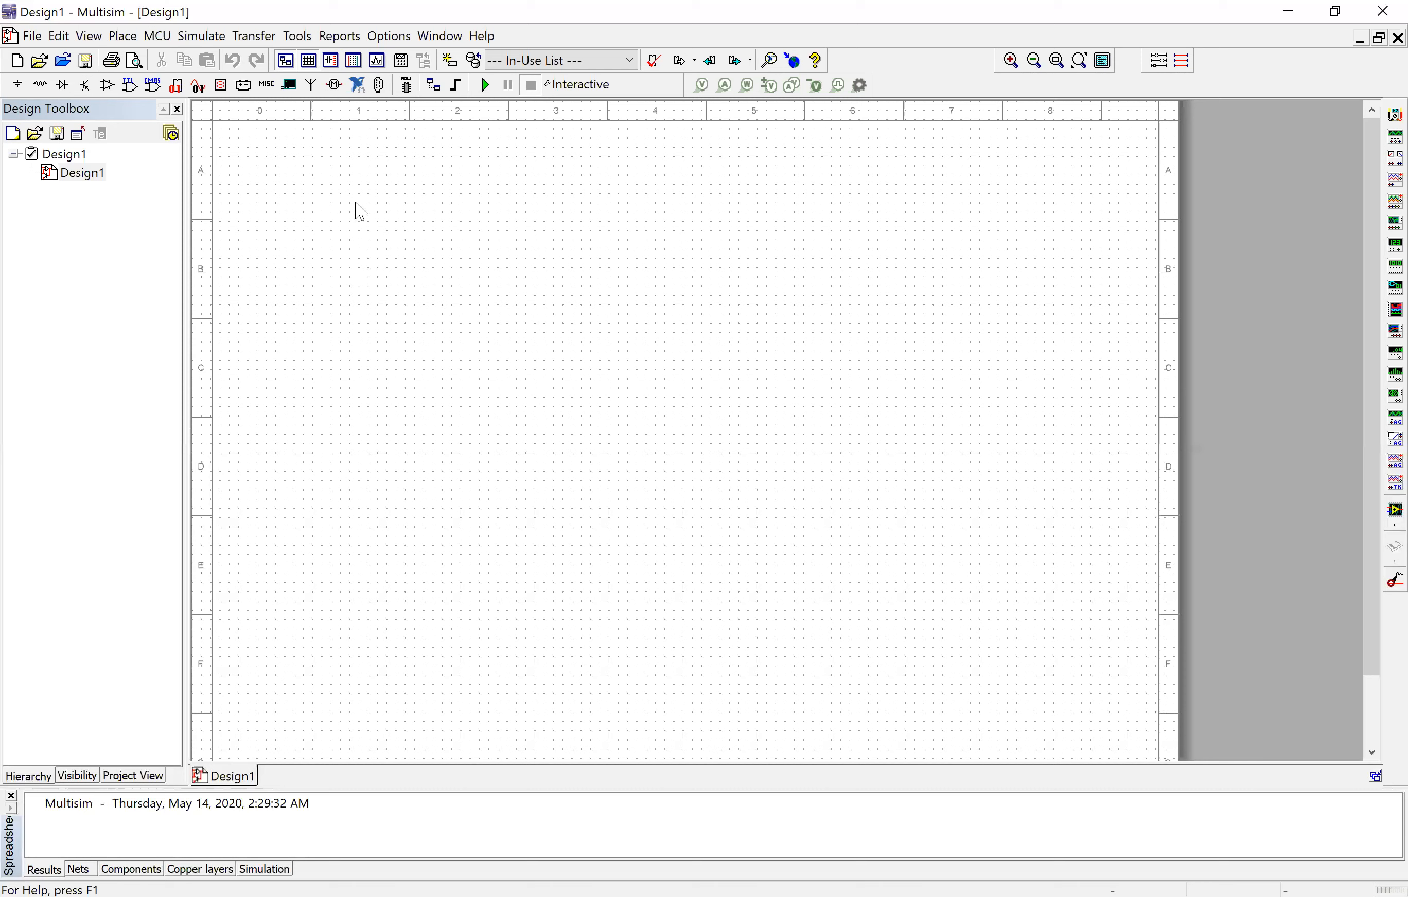
# Start placing a component and choose the RESISTOR family of the Basic group.
pyautogui.click(124, 37)
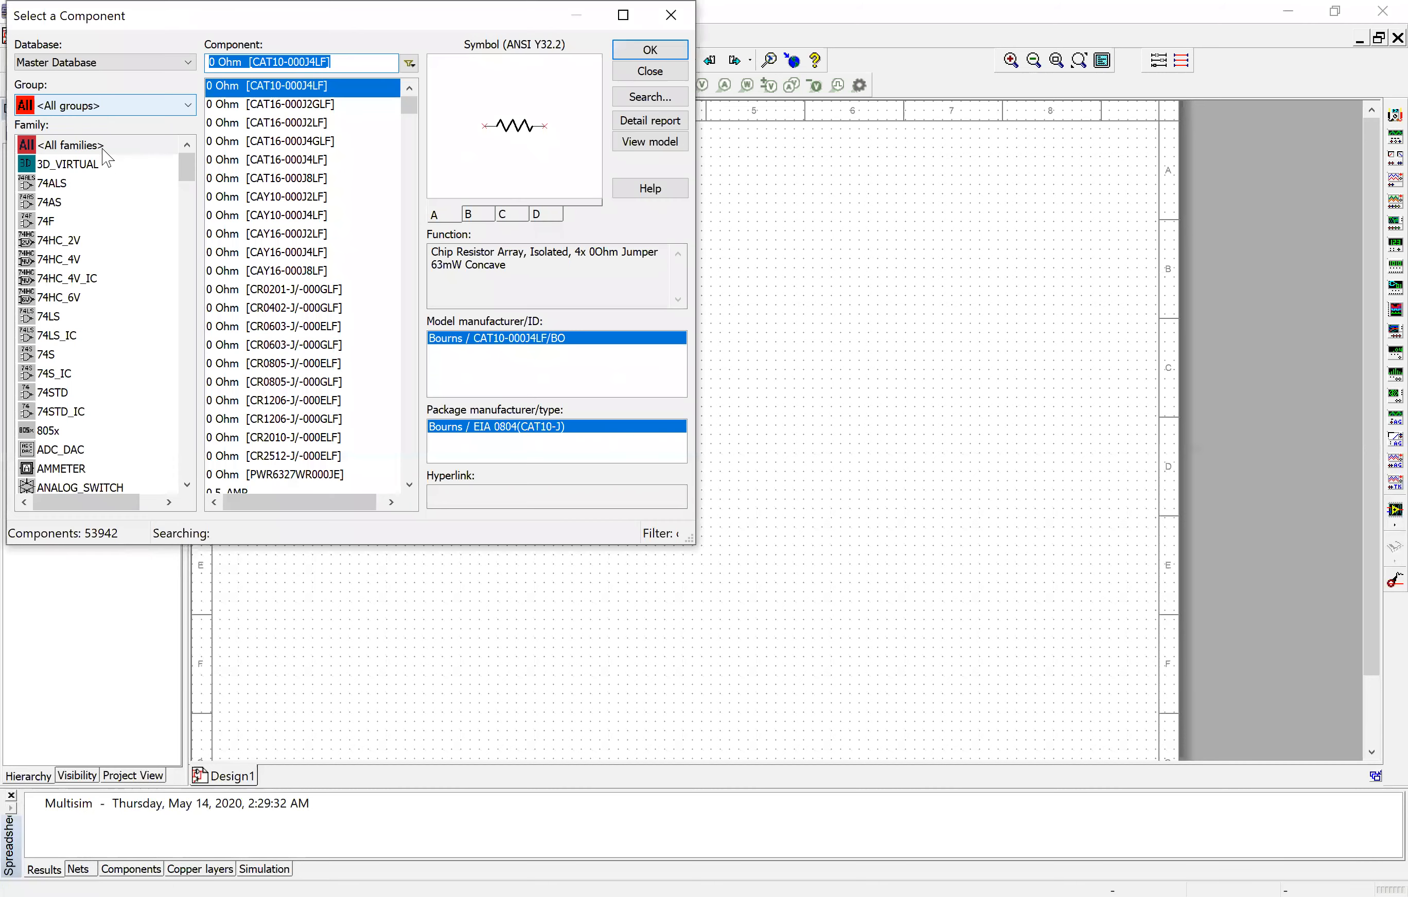
pyautogui.click(105, 106)
pyautogui.click(101, 163)
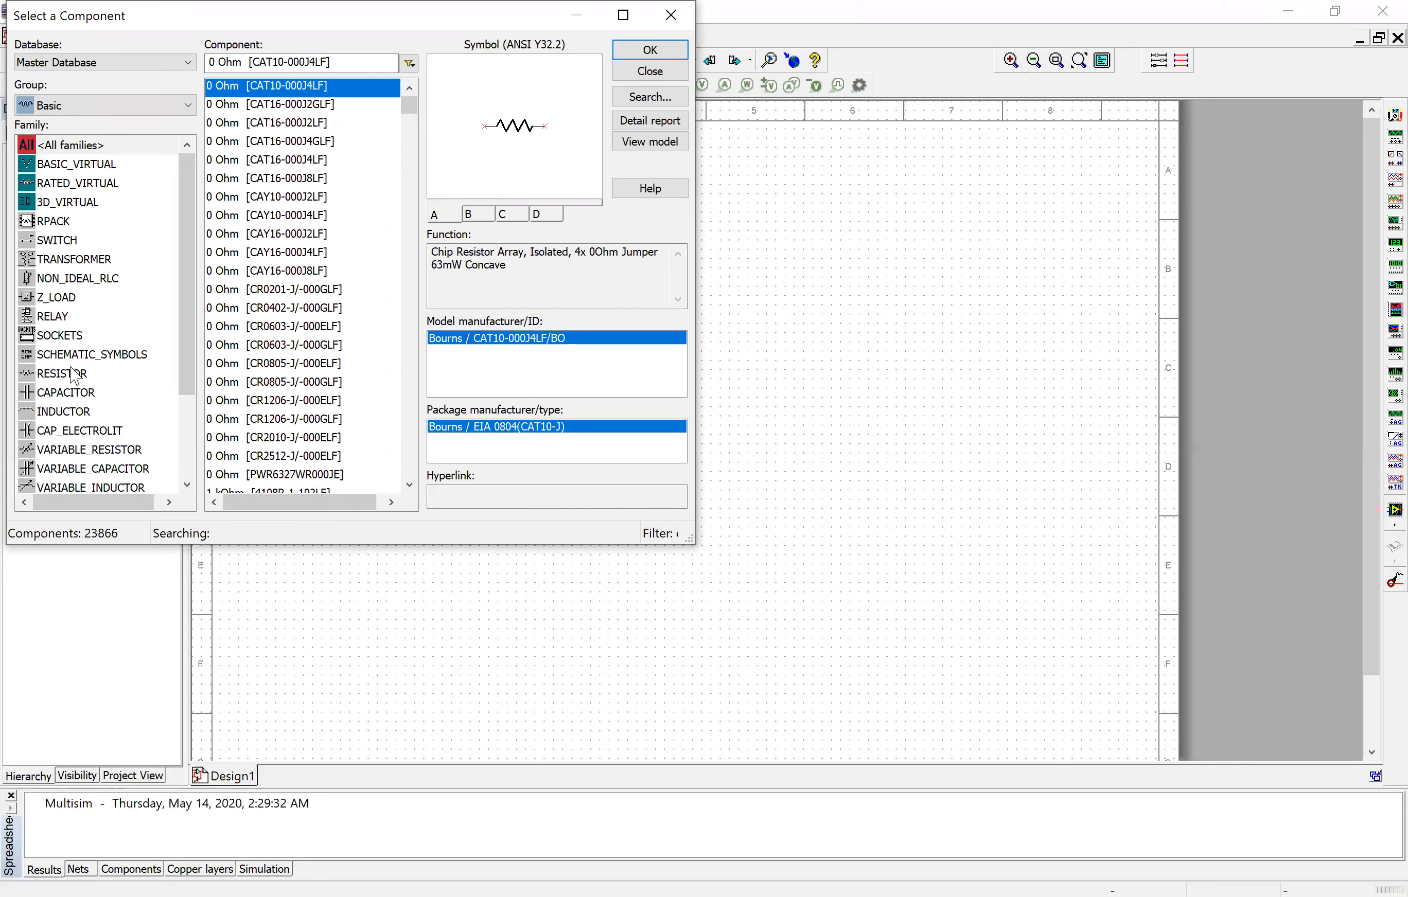
pyautogui.click(74, 374)
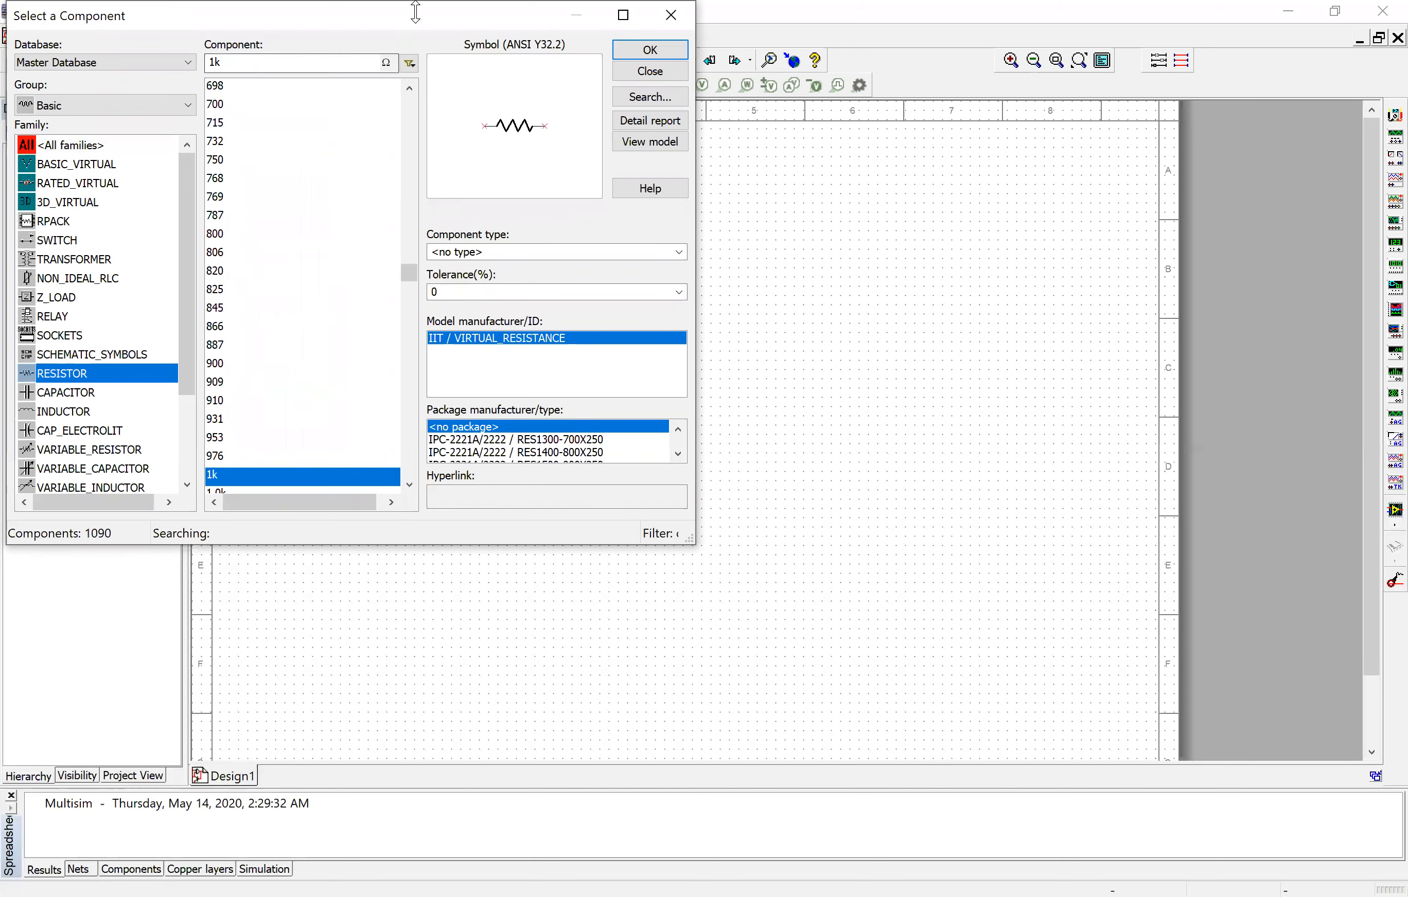
# Choose the 560 Ω resistor with 0% tolerance and place two of them near the top of the sheet.
pyautogui.moveTo(399, 13); pyautogui.dragTo(423, 98)
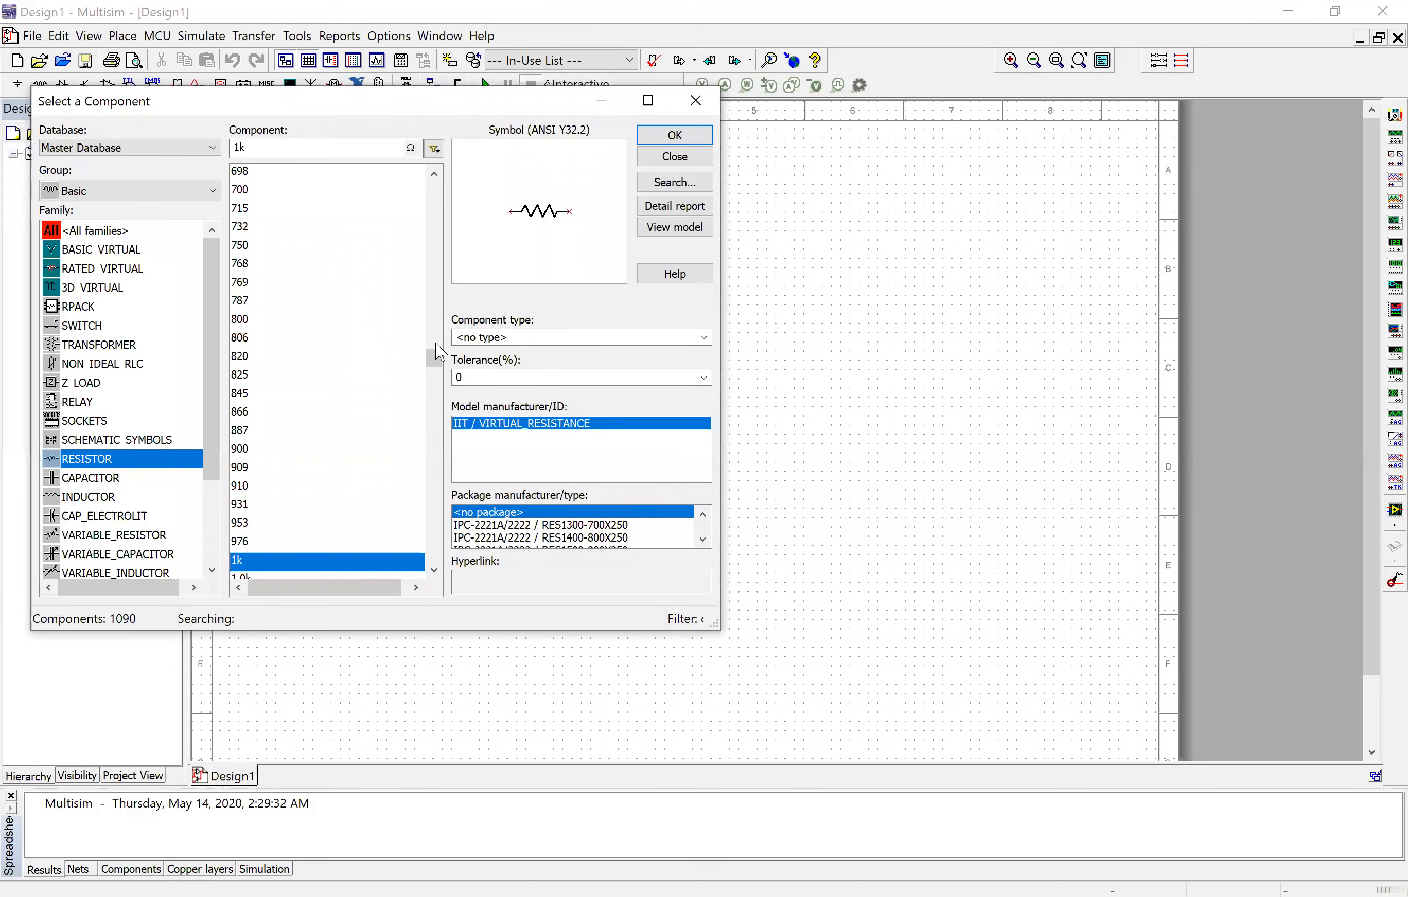
pyautogui.moveTo(436, 351); pyautogui.dragTo(424, 360)
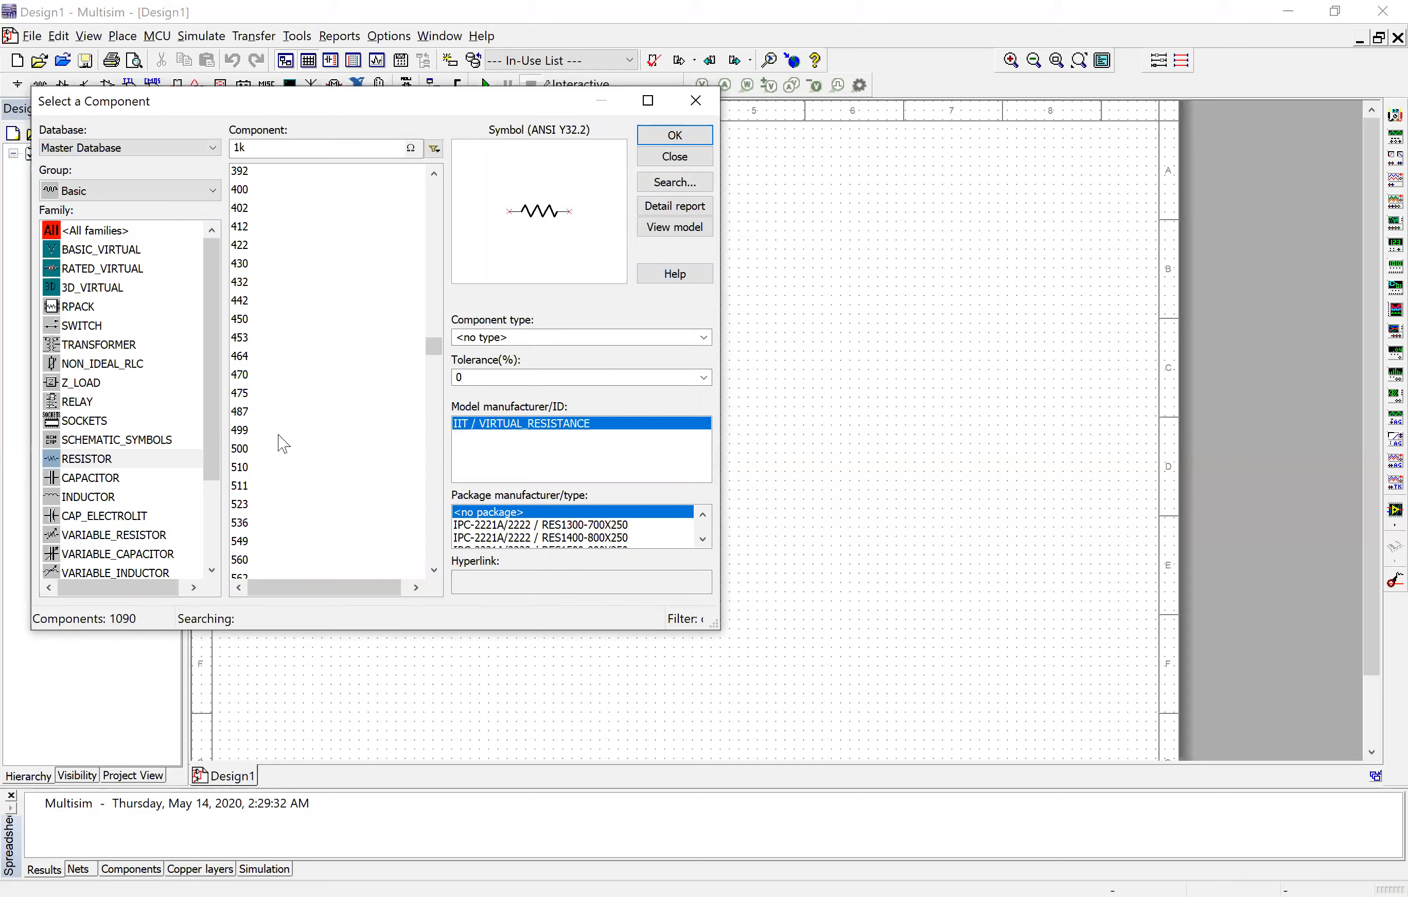
pyautogui.click(244, 560)
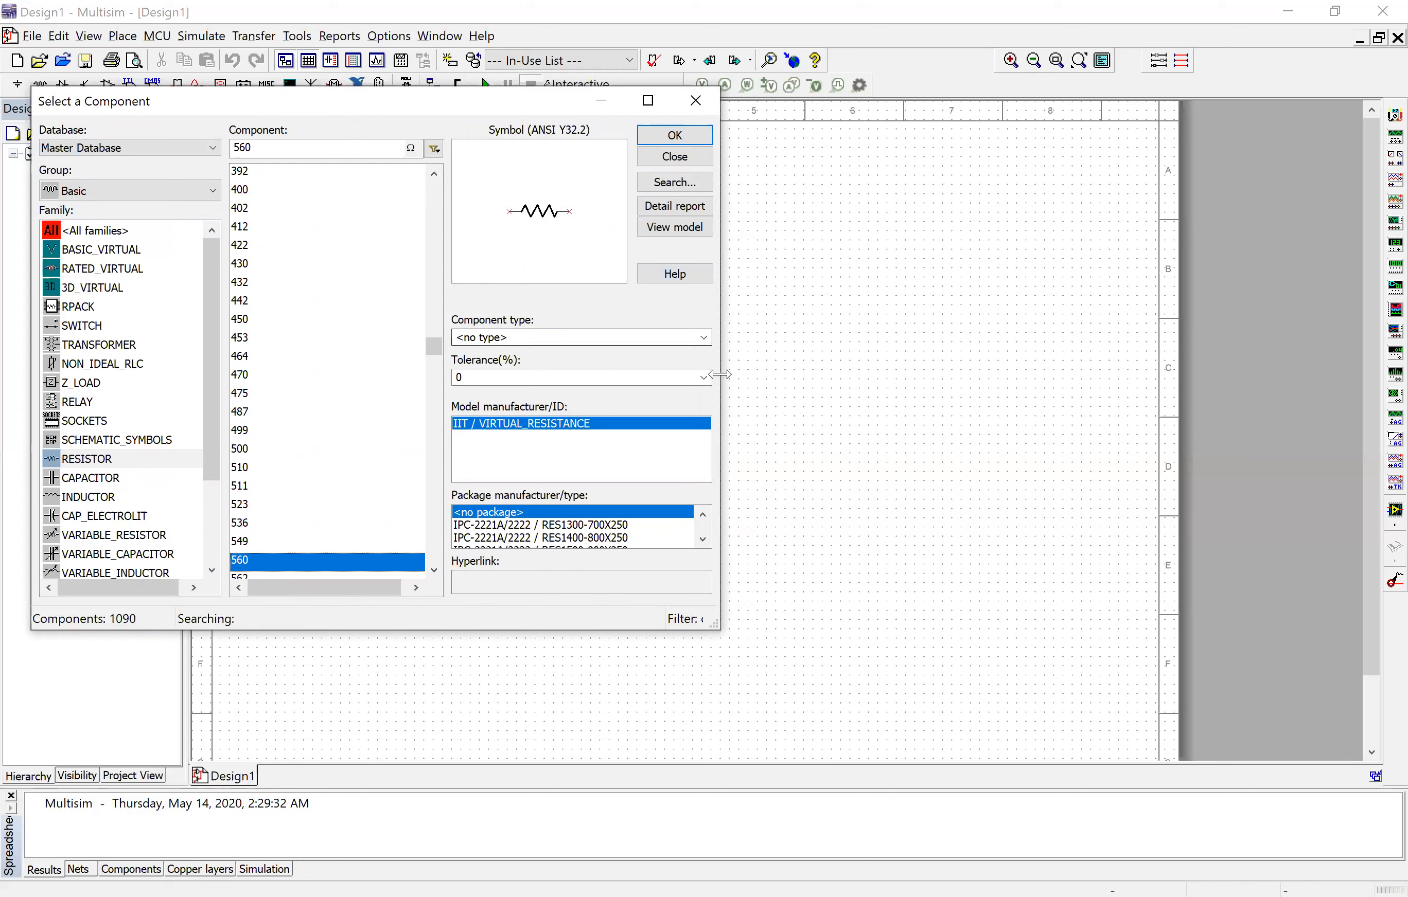
pyautogui.click(703, 378)
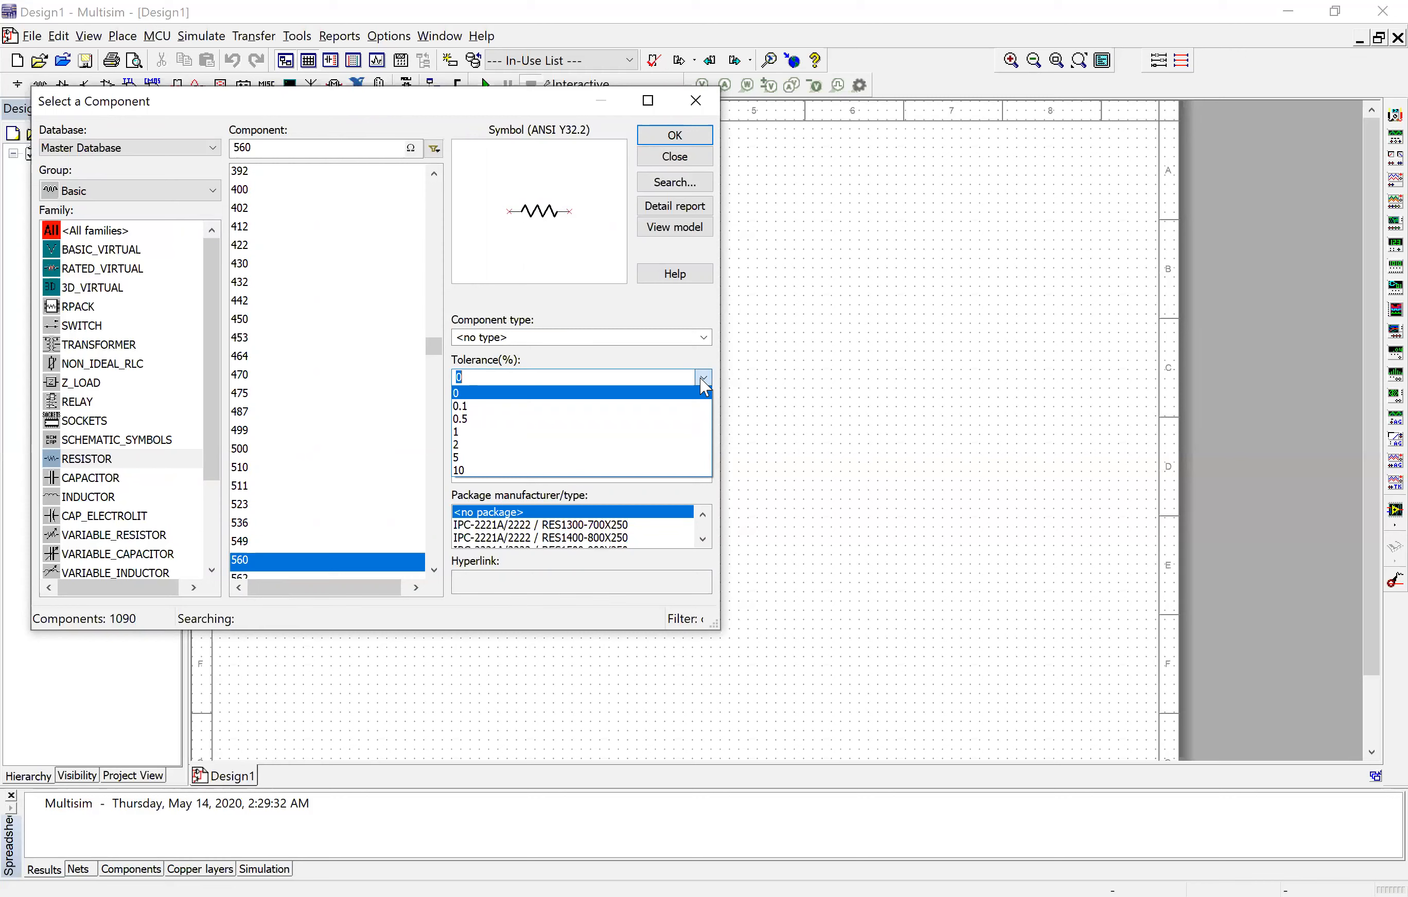
pyautogui.click(701, 383)
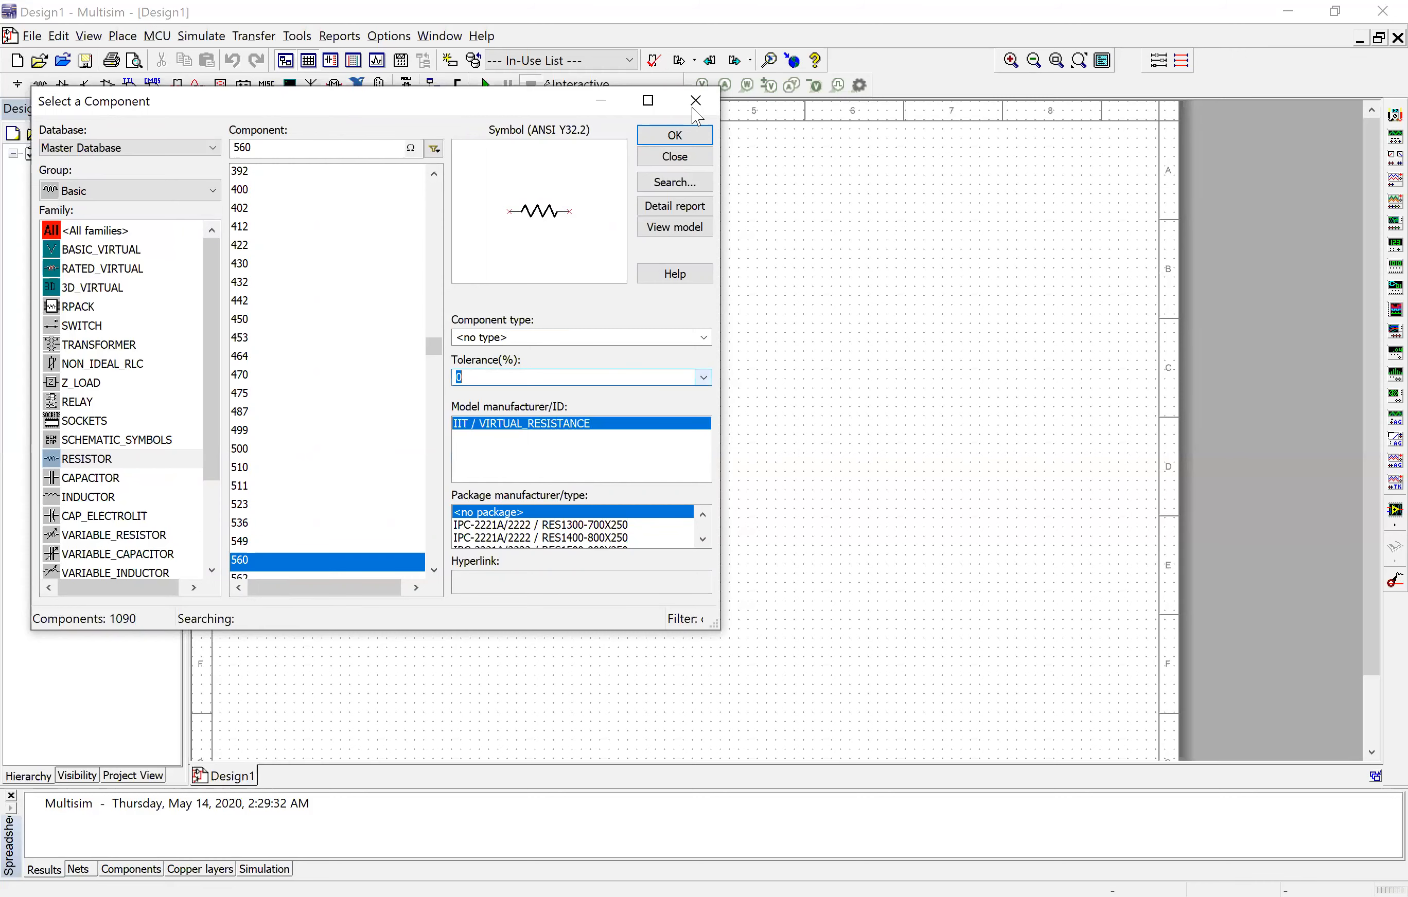
pyautogui.click(702, 142)
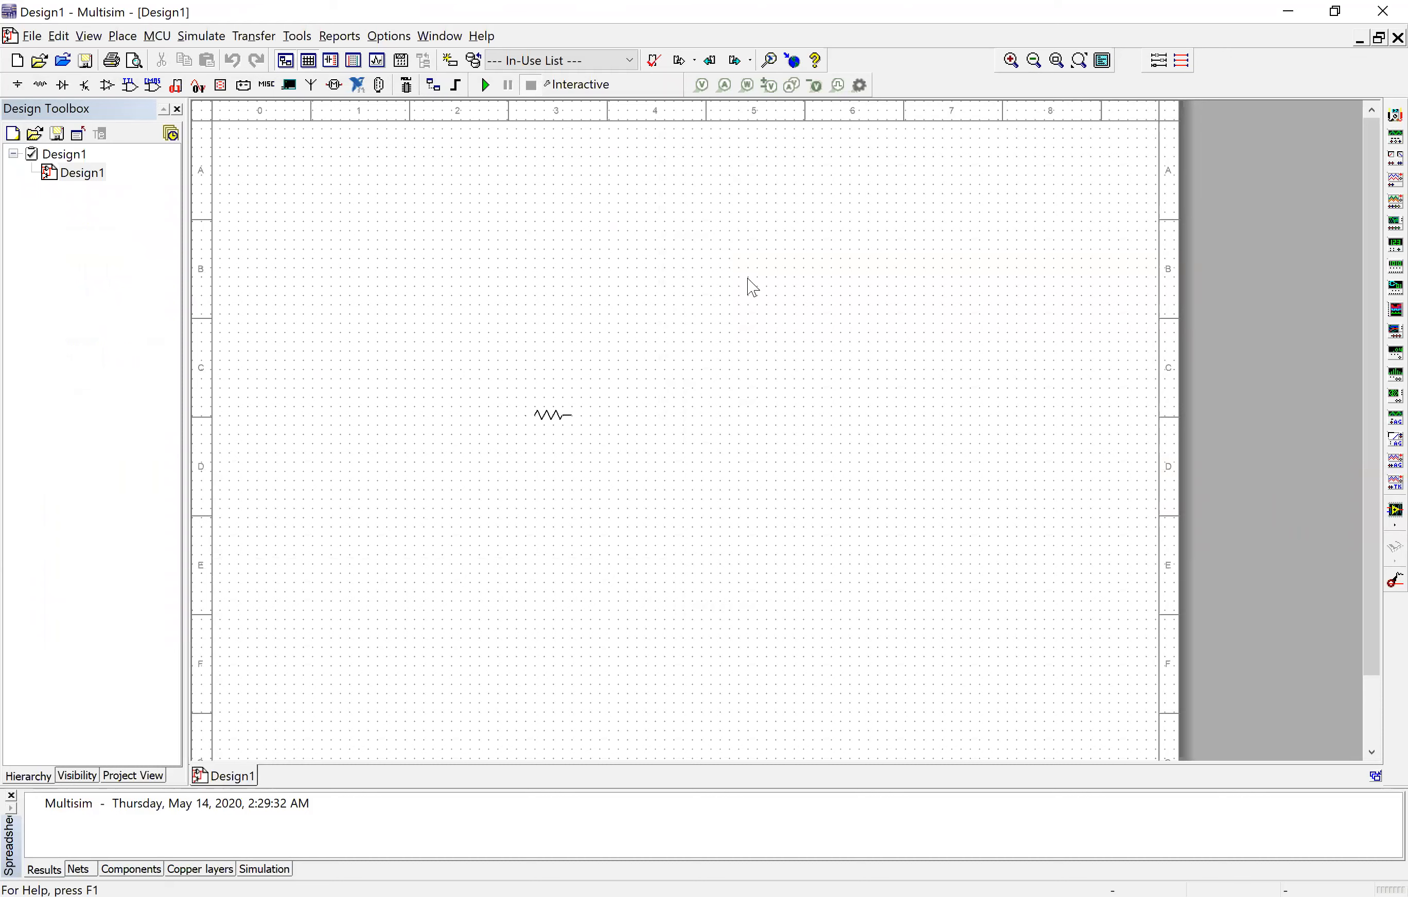
pyautogui.click(399, 202)
pyautogui.click(406, 211)
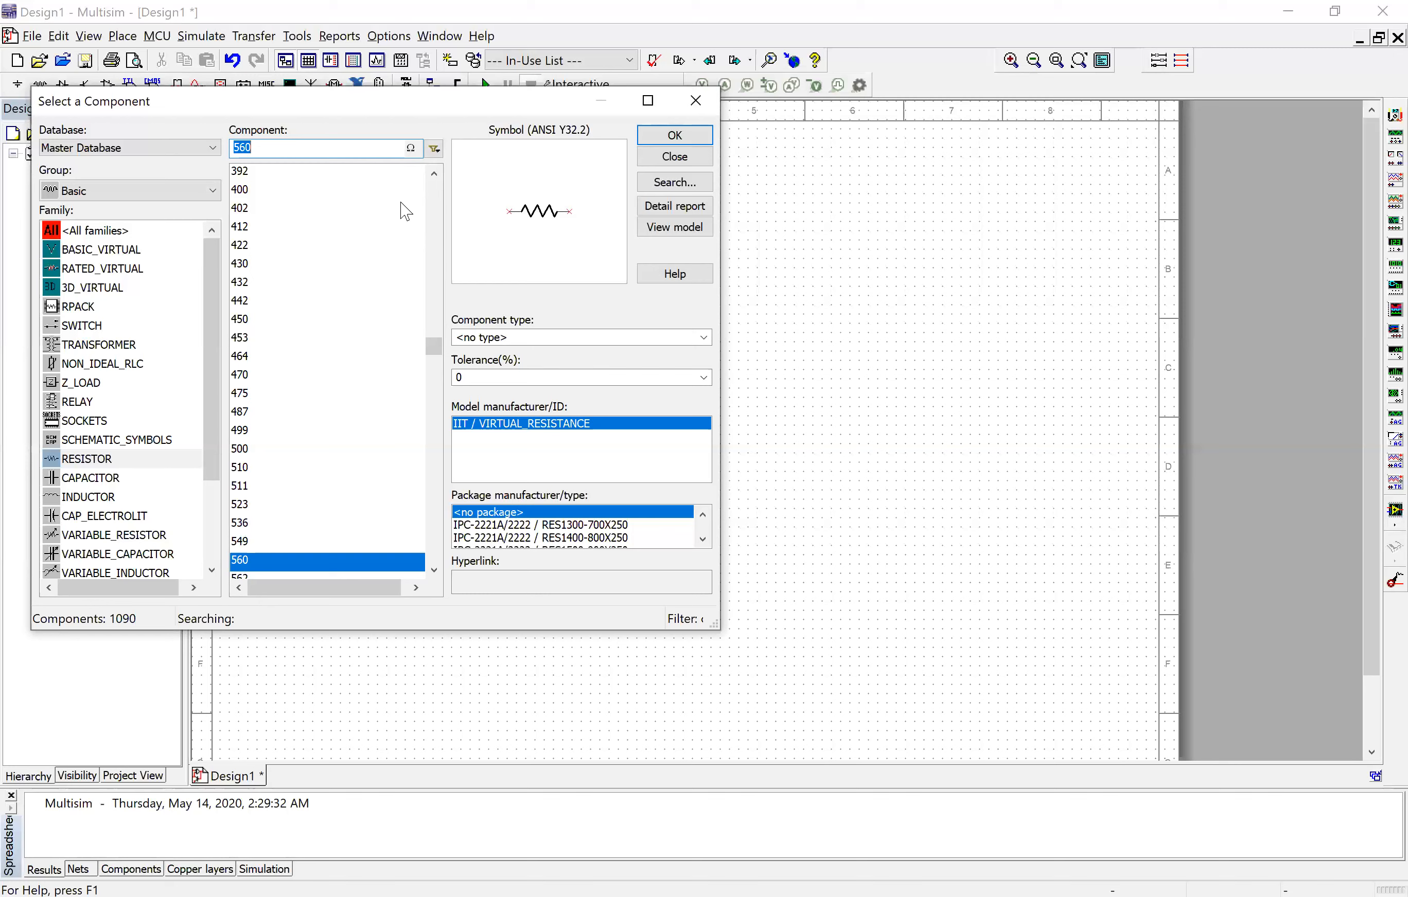
# Choose the 330 Ω resistor and place two of them below and beside the 560 Ω resistors.
pyautogui.click(434, 174)
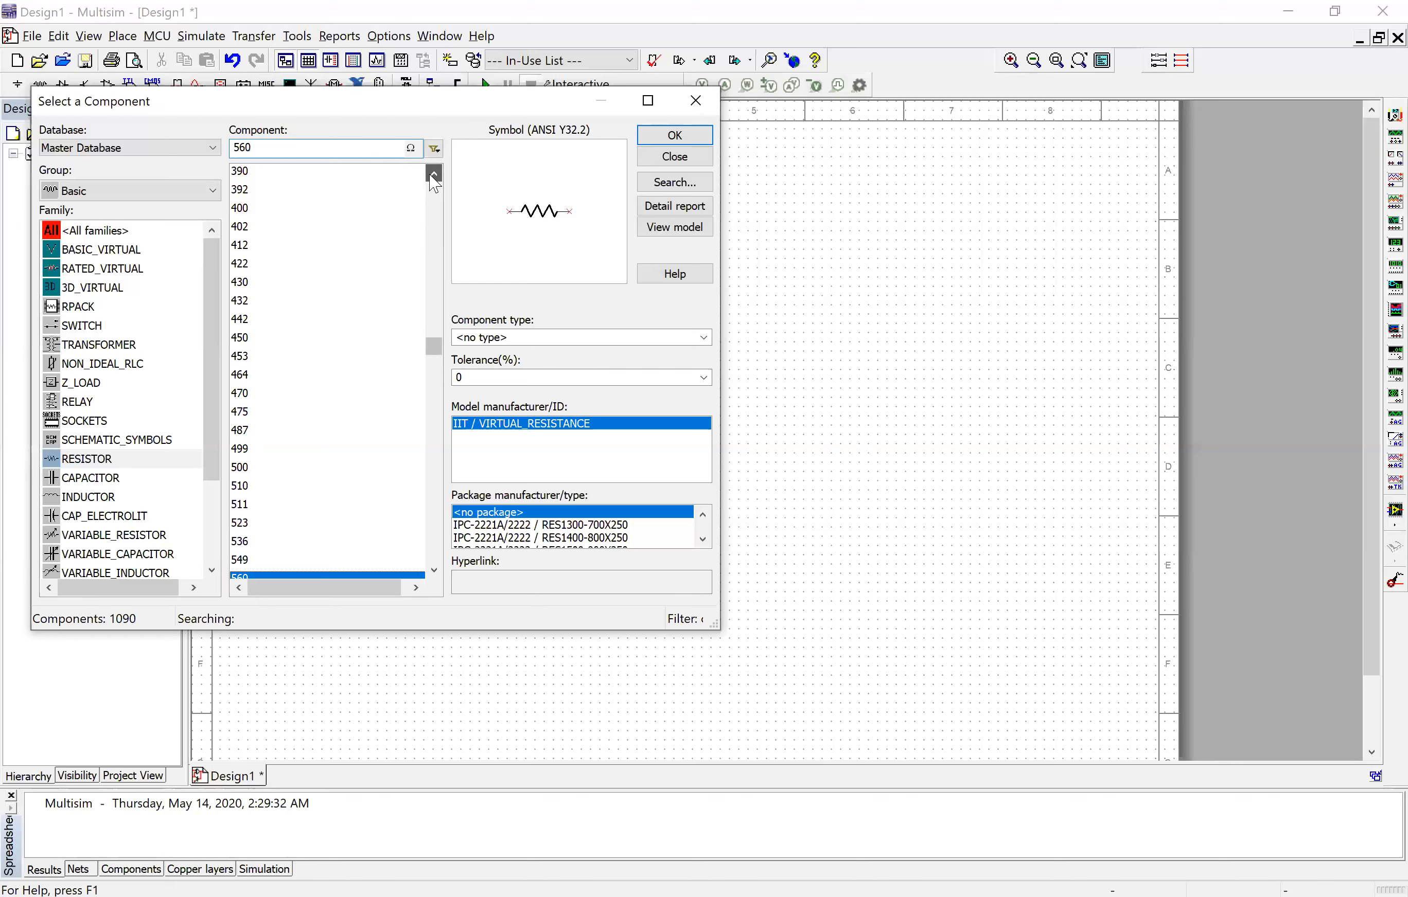
pyautogui.click(434, 174)
pyautogui.click(435, 174)
pyautogui.scroll(1, 432, 178)
pyautogui.scroll(1, 239, 201)
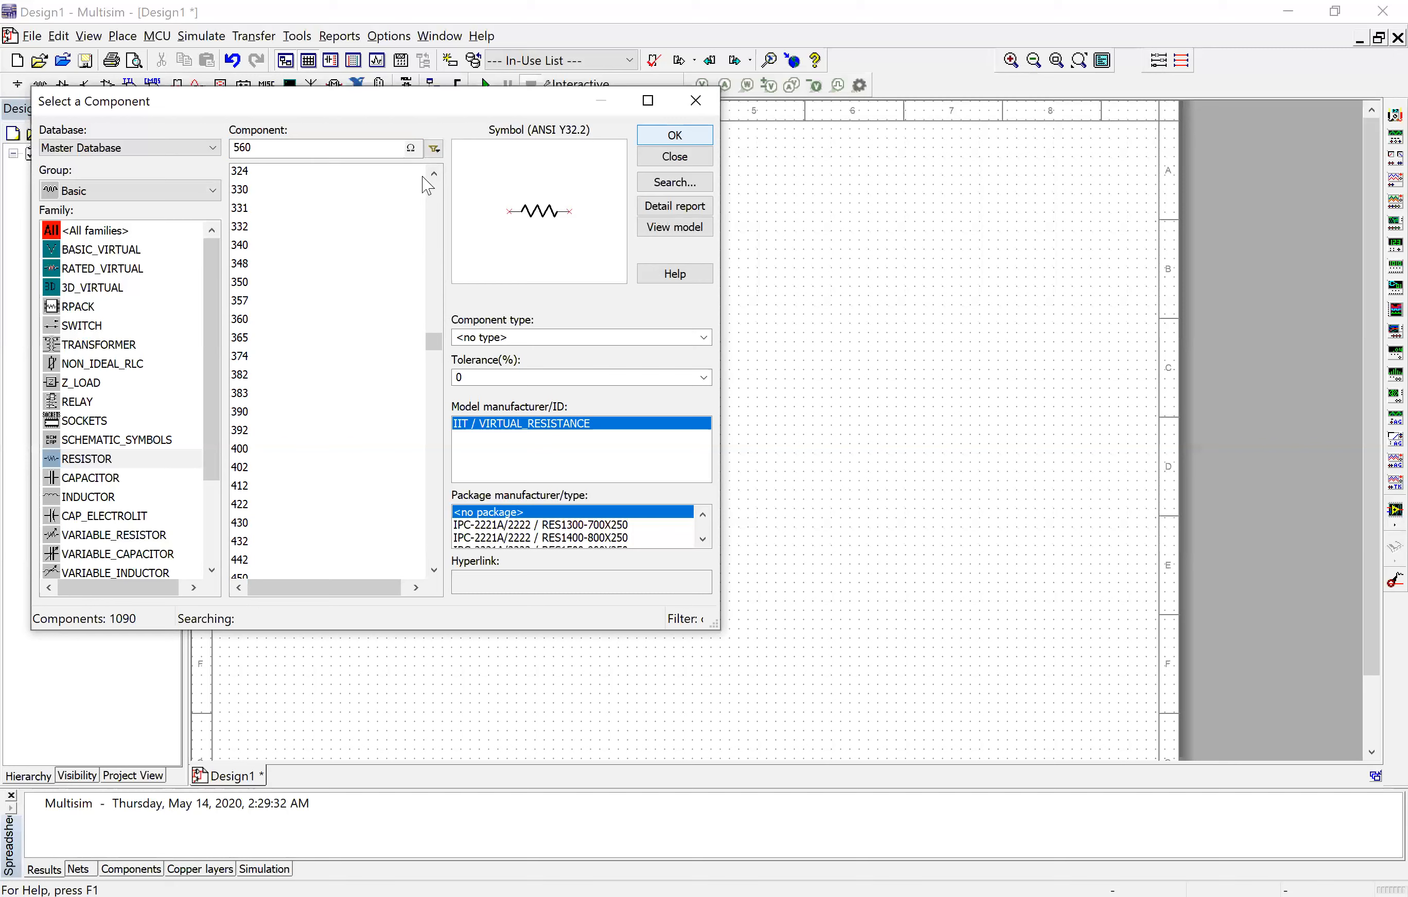
pyautogui.scroll(1, 438, 178)
pyautogui.click(436, 173)
pyautogui.click(435, 174)
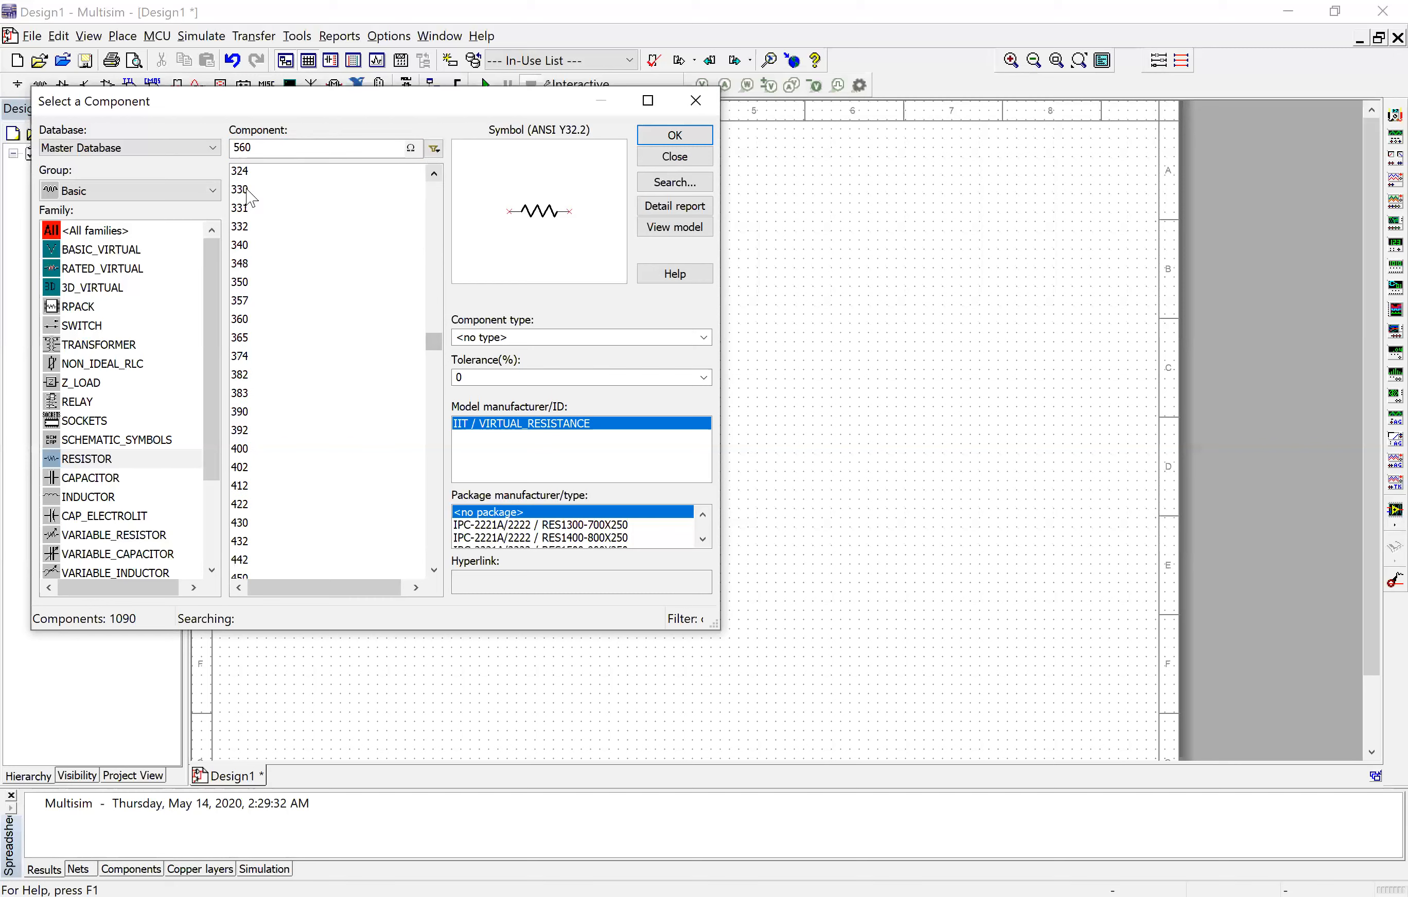
pyautogui.click(248, 191)
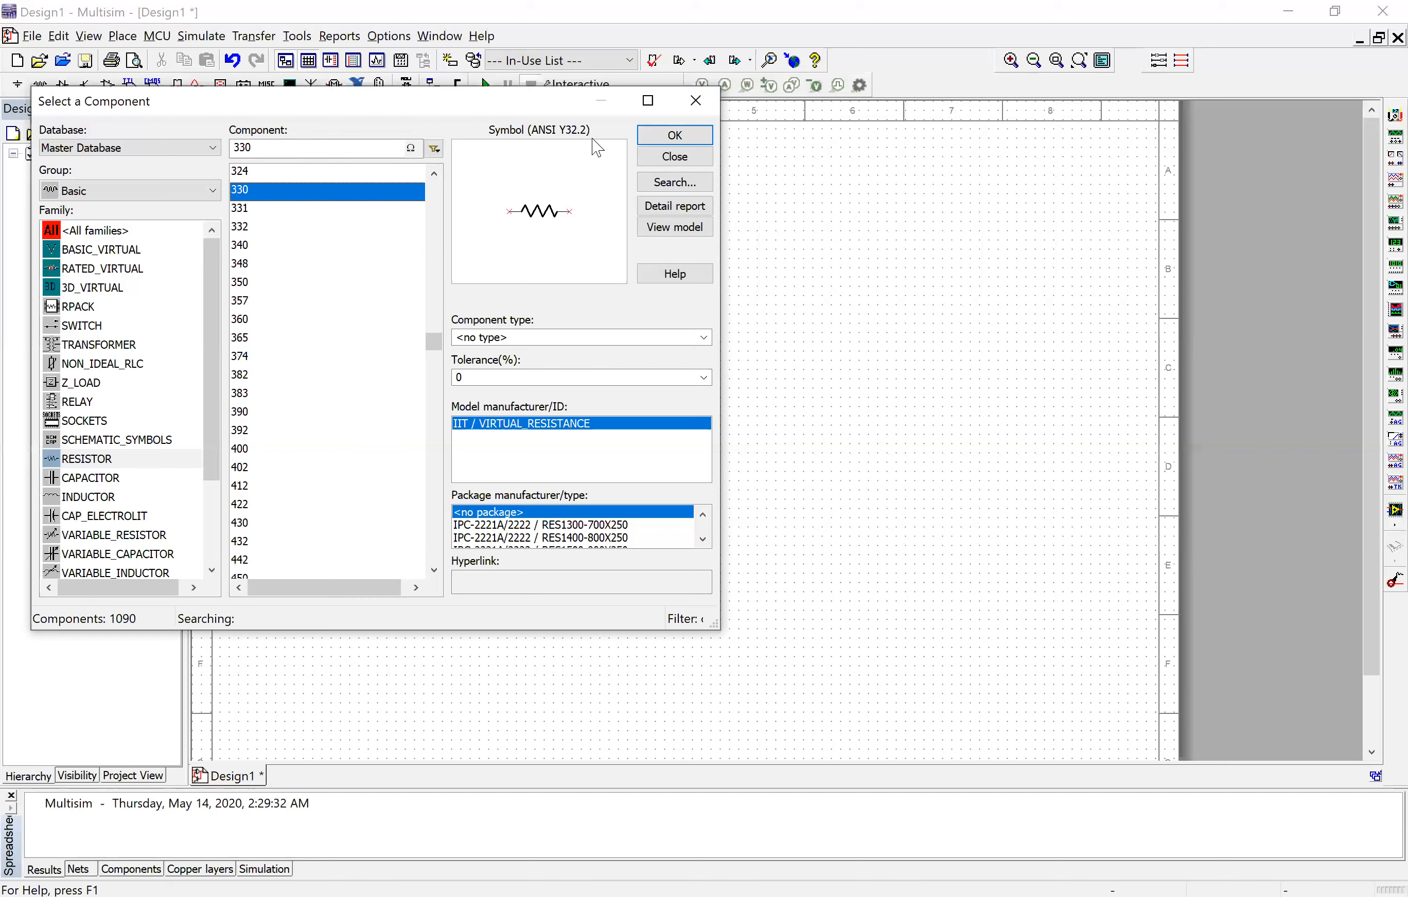
pyautogui.click(691, 141)
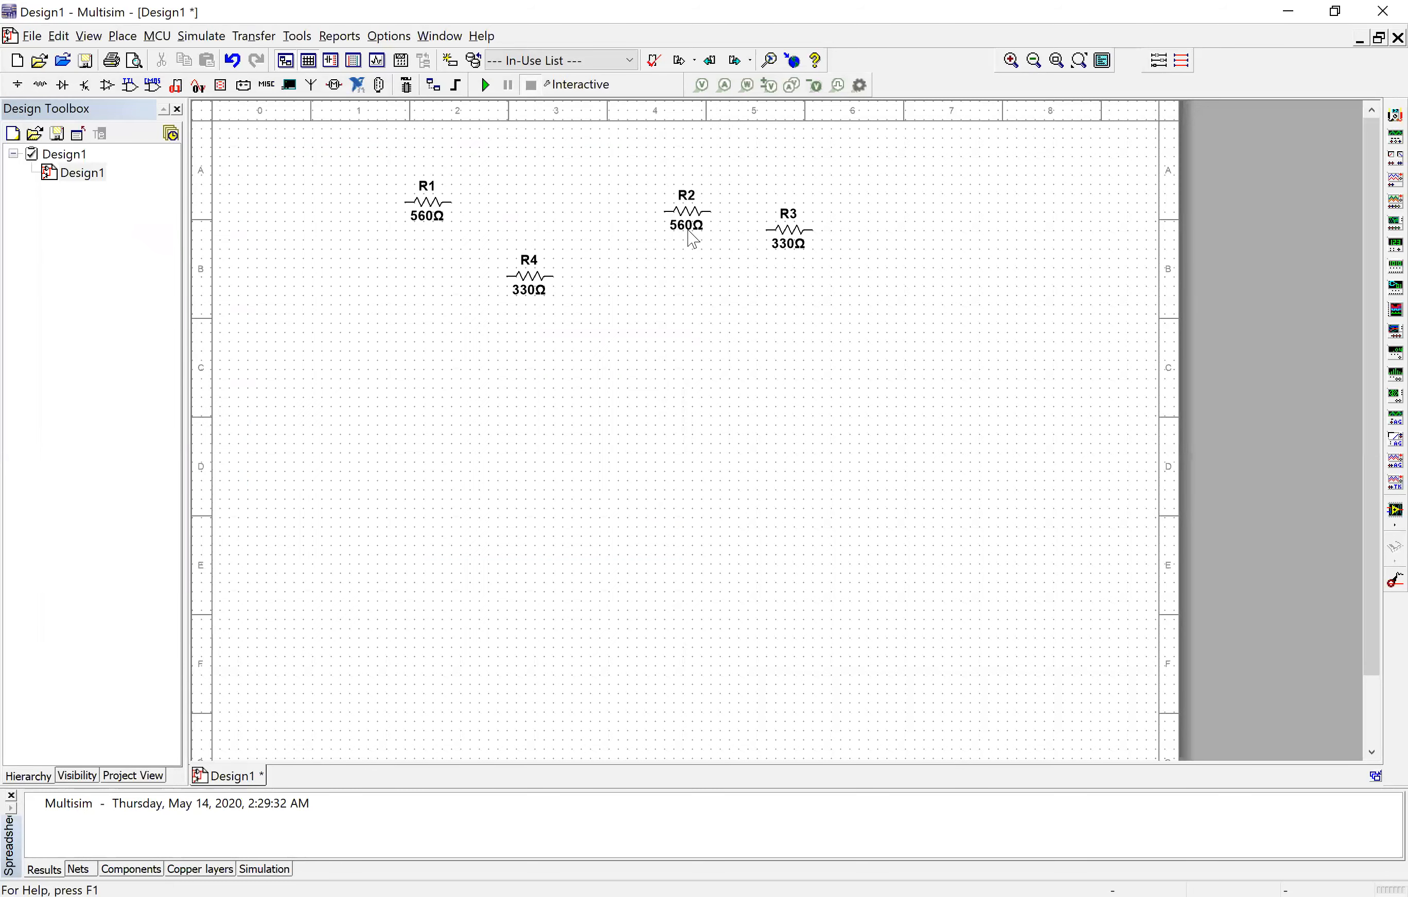
# Examine the resistance and tolerance settings in the properties of resistor R2.
pyautogui.click(685, 223)
pyautogui.hotkey('ctrl', 'm')
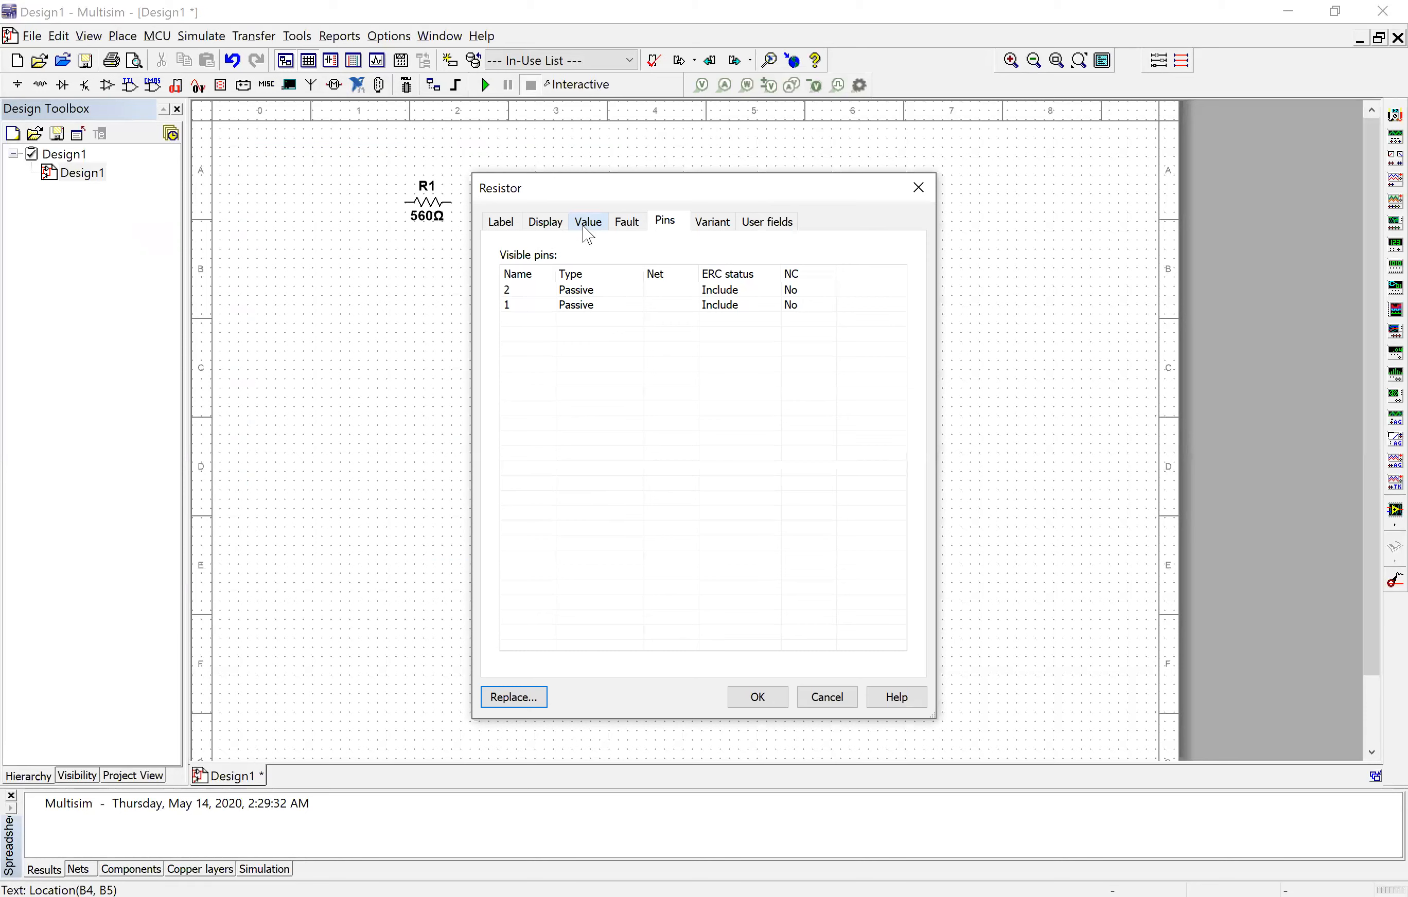
pyautogui.click(588, 222)
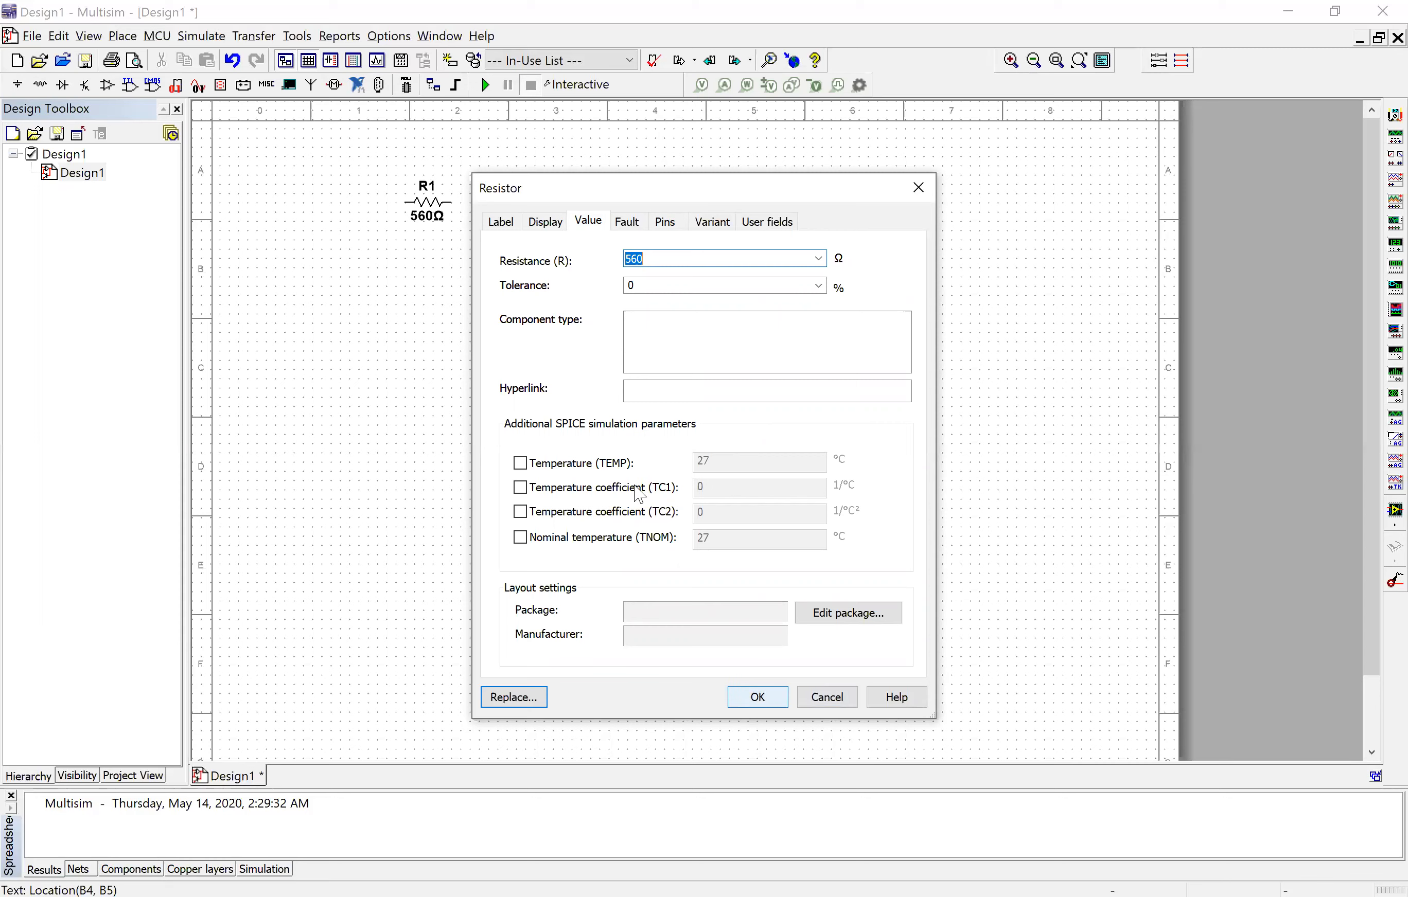
pyautogui.press('Return')
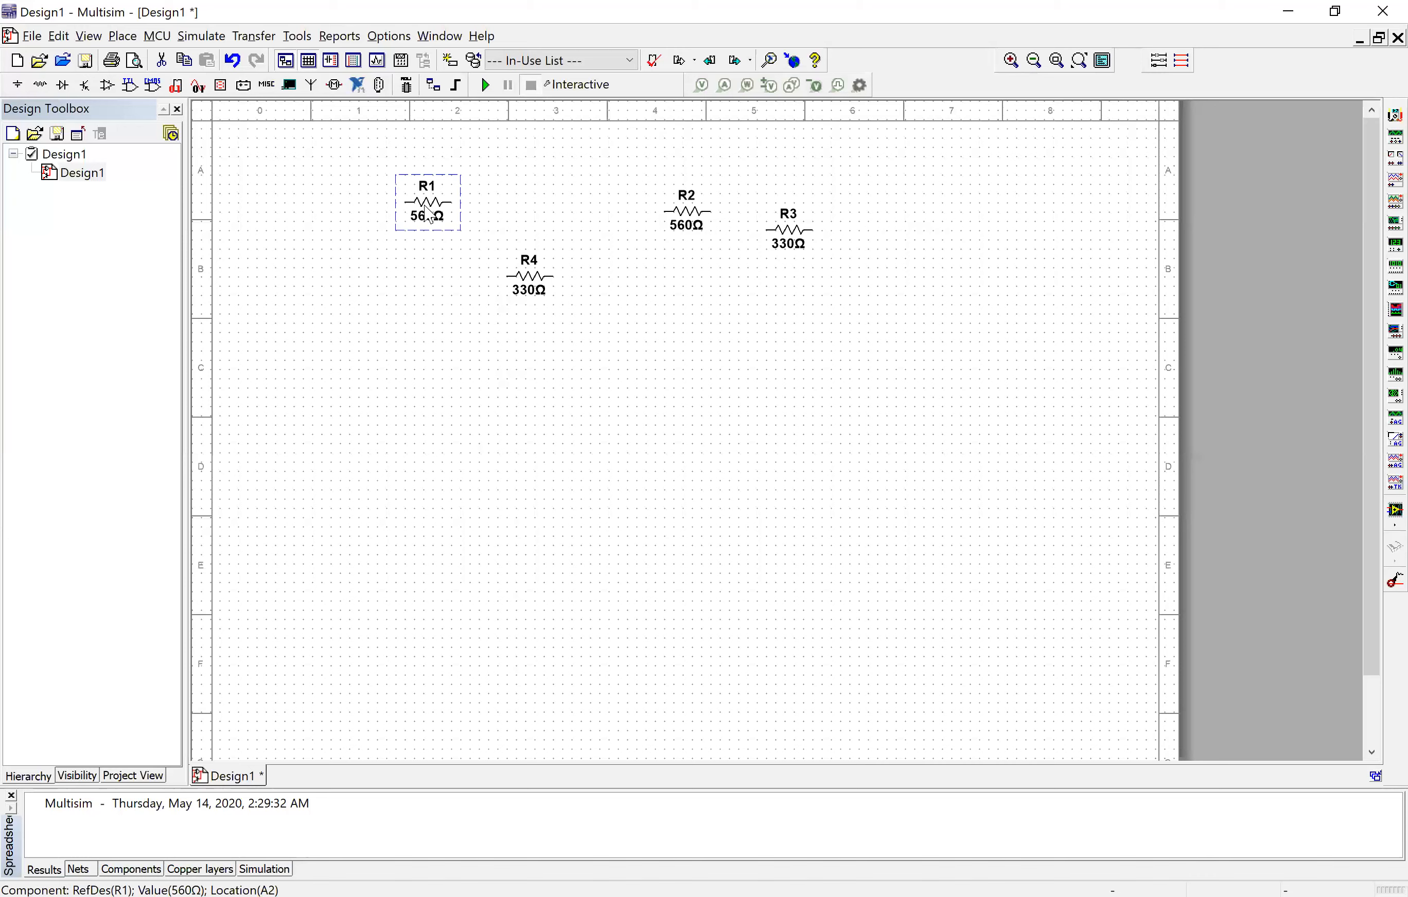
# Rotate all four resistors to vertical and rearrange them so that R4 and R3 sit between R1 and R2.
pyautogui.hotkey('ctrl', 'r')
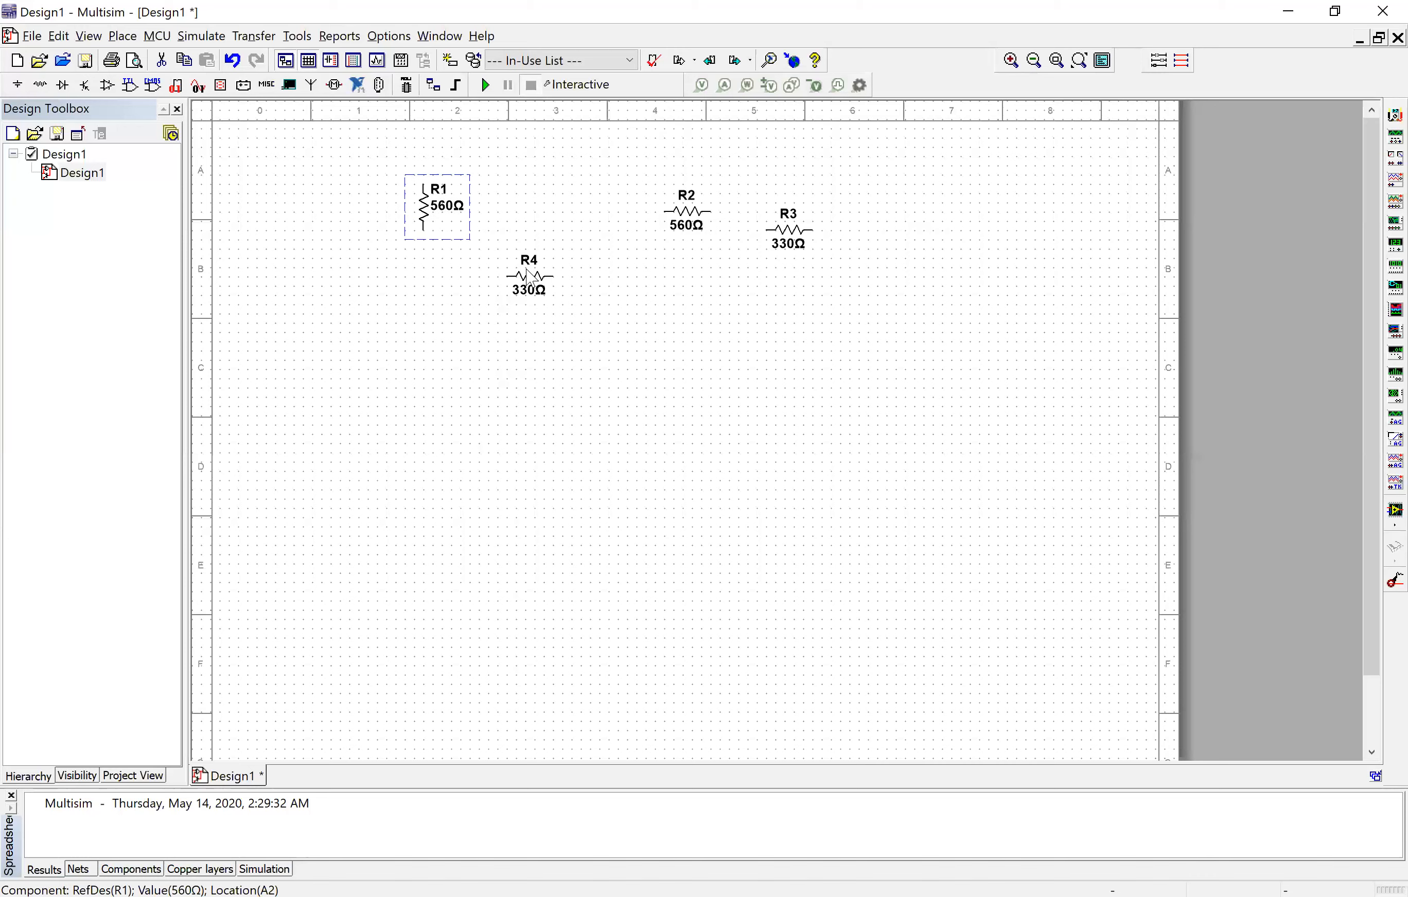
pyautogui.click(529, 278)
pyautogui.click(535, 285)
pyautogui.click(535, 286)
pyautogui.hotkey('ctrl', 'r')
pyautogui.click(689, 224)
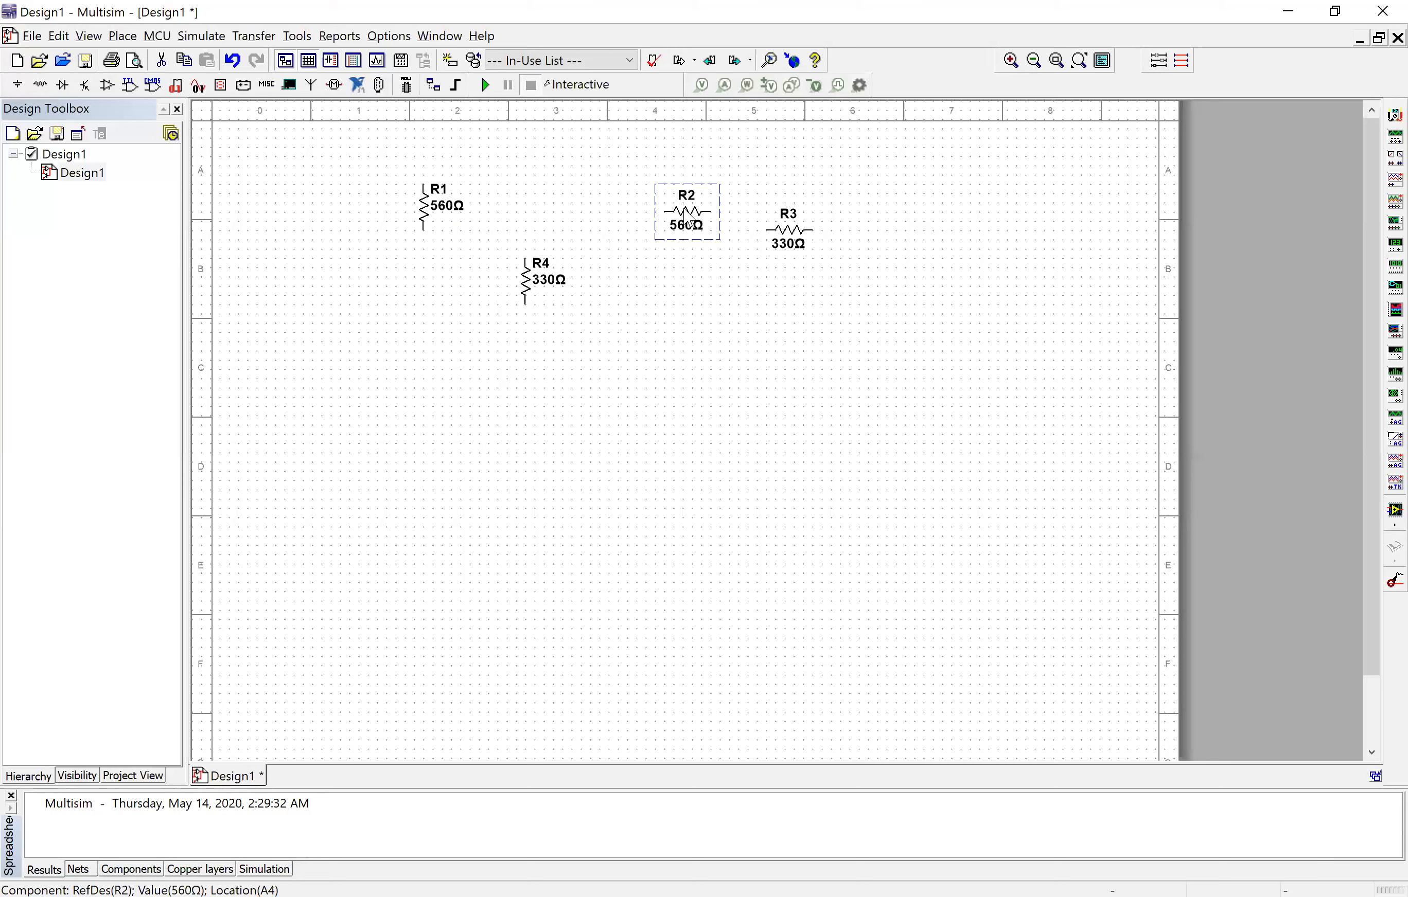
pyautogui.hotkey('ctrl', 'r')
pyautogui.click(800, 234)
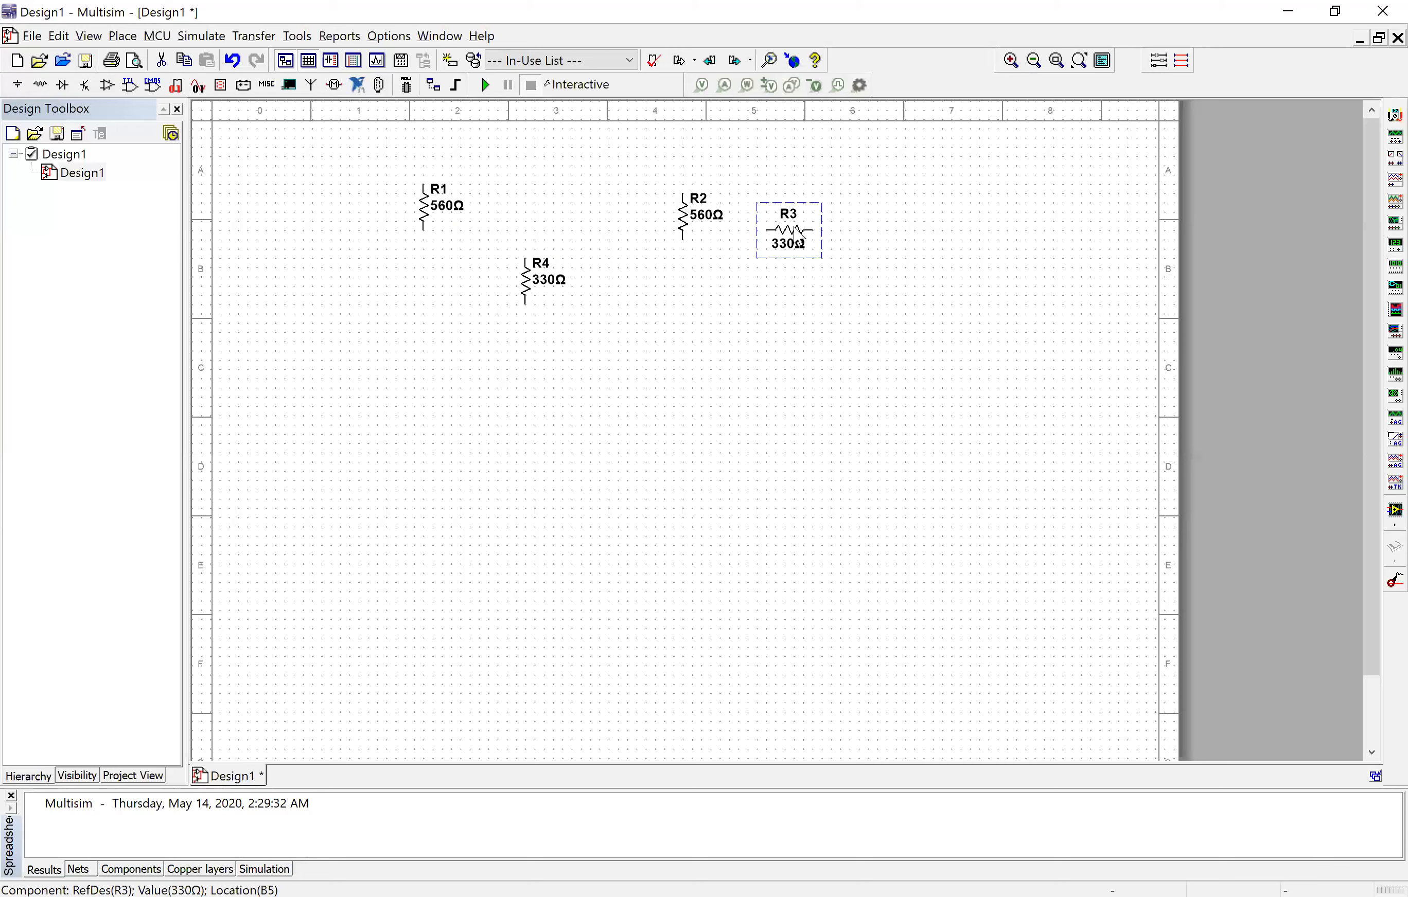
pyautogui.hotkey('ctrl', 'r')
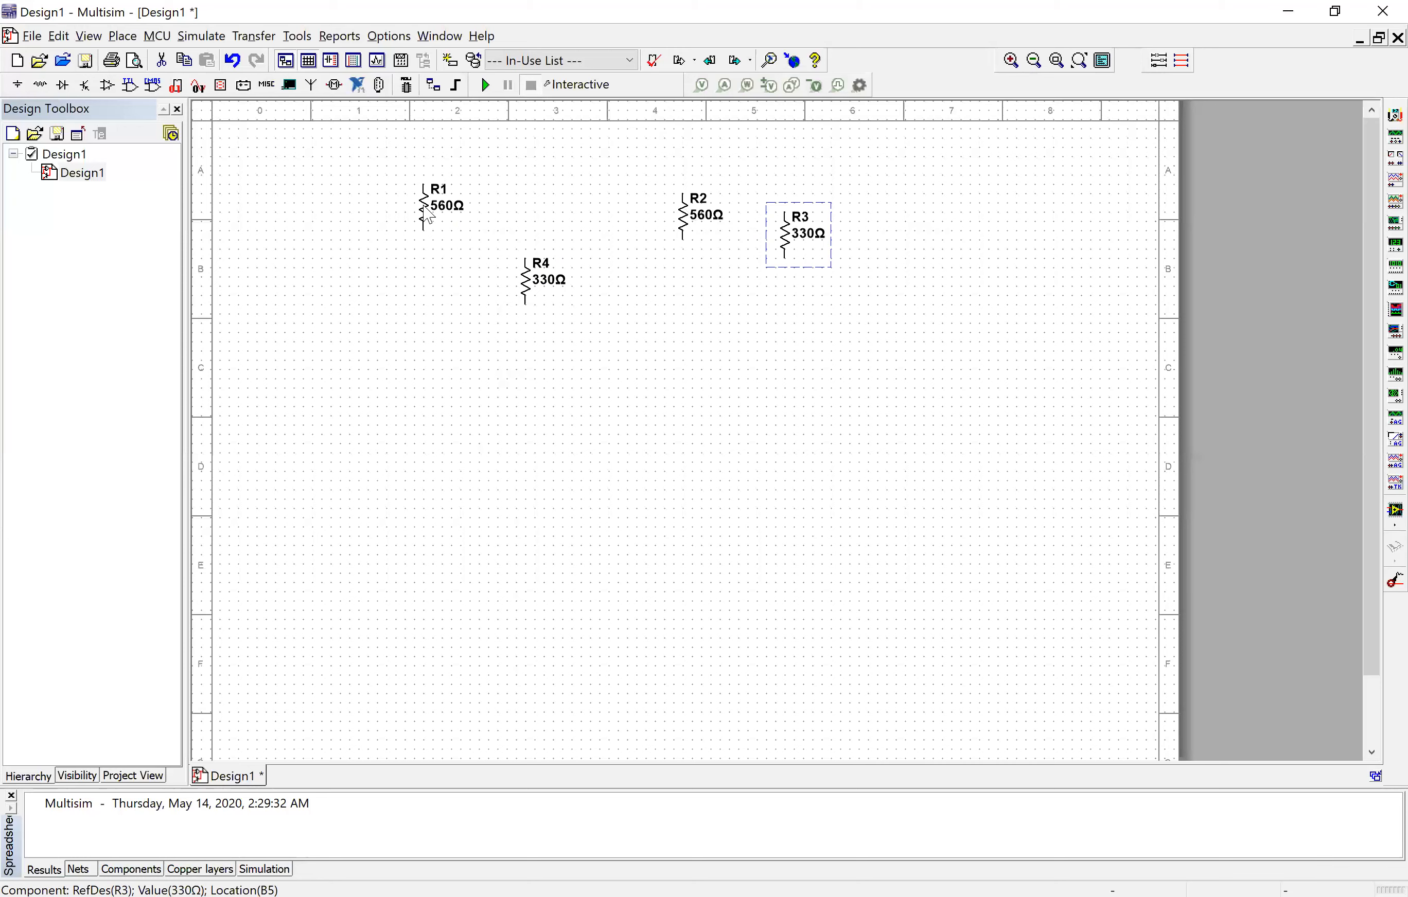
pyautogui.moveTo(424, 207); pyautogui.dragTo(425, 254)
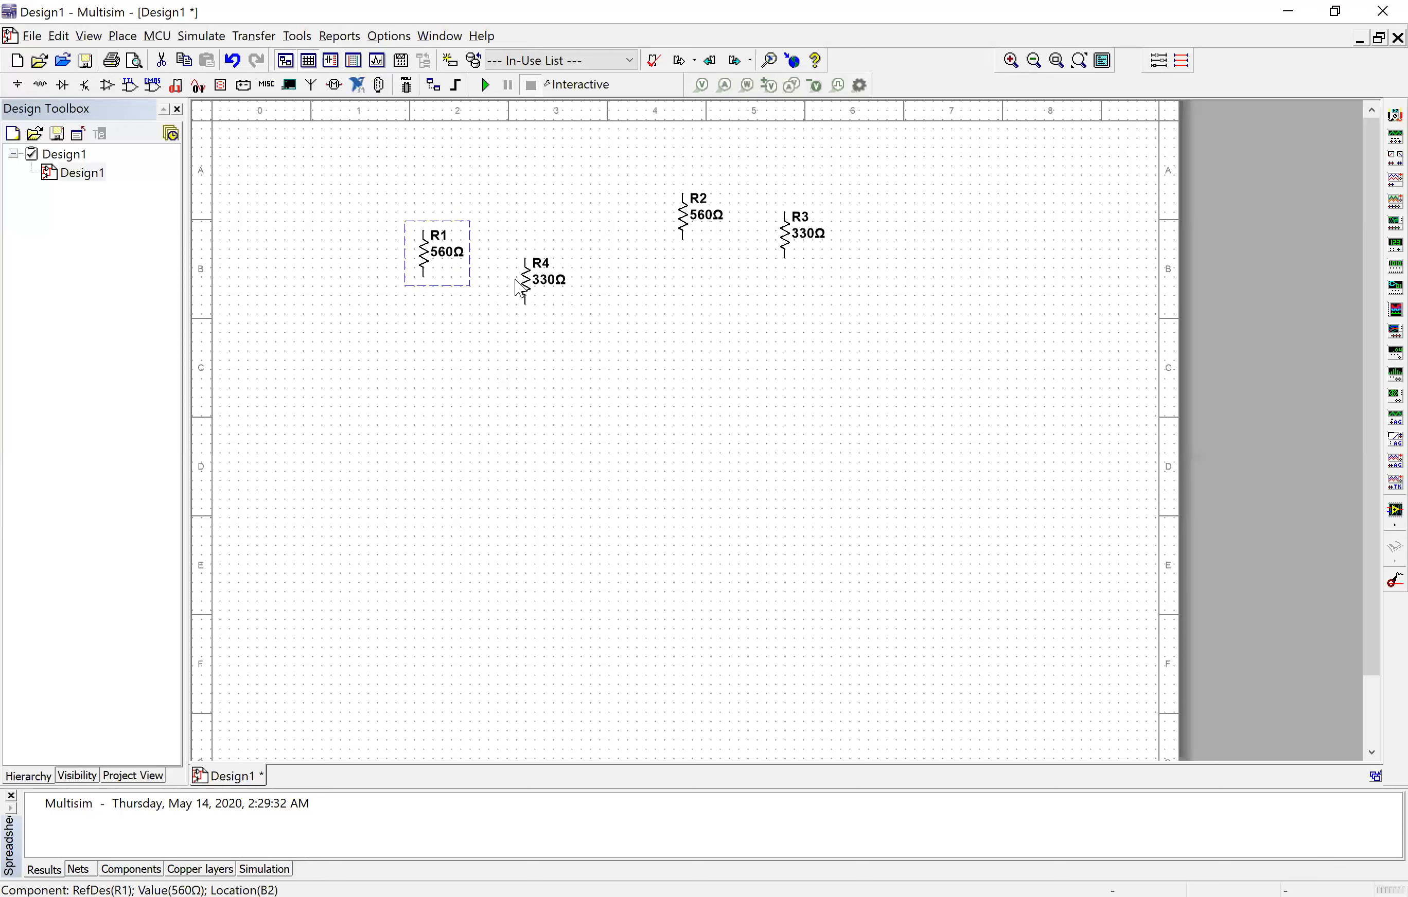
pyautogui.moveTo(526, 283); pyautogui.dragTo(649, 293)
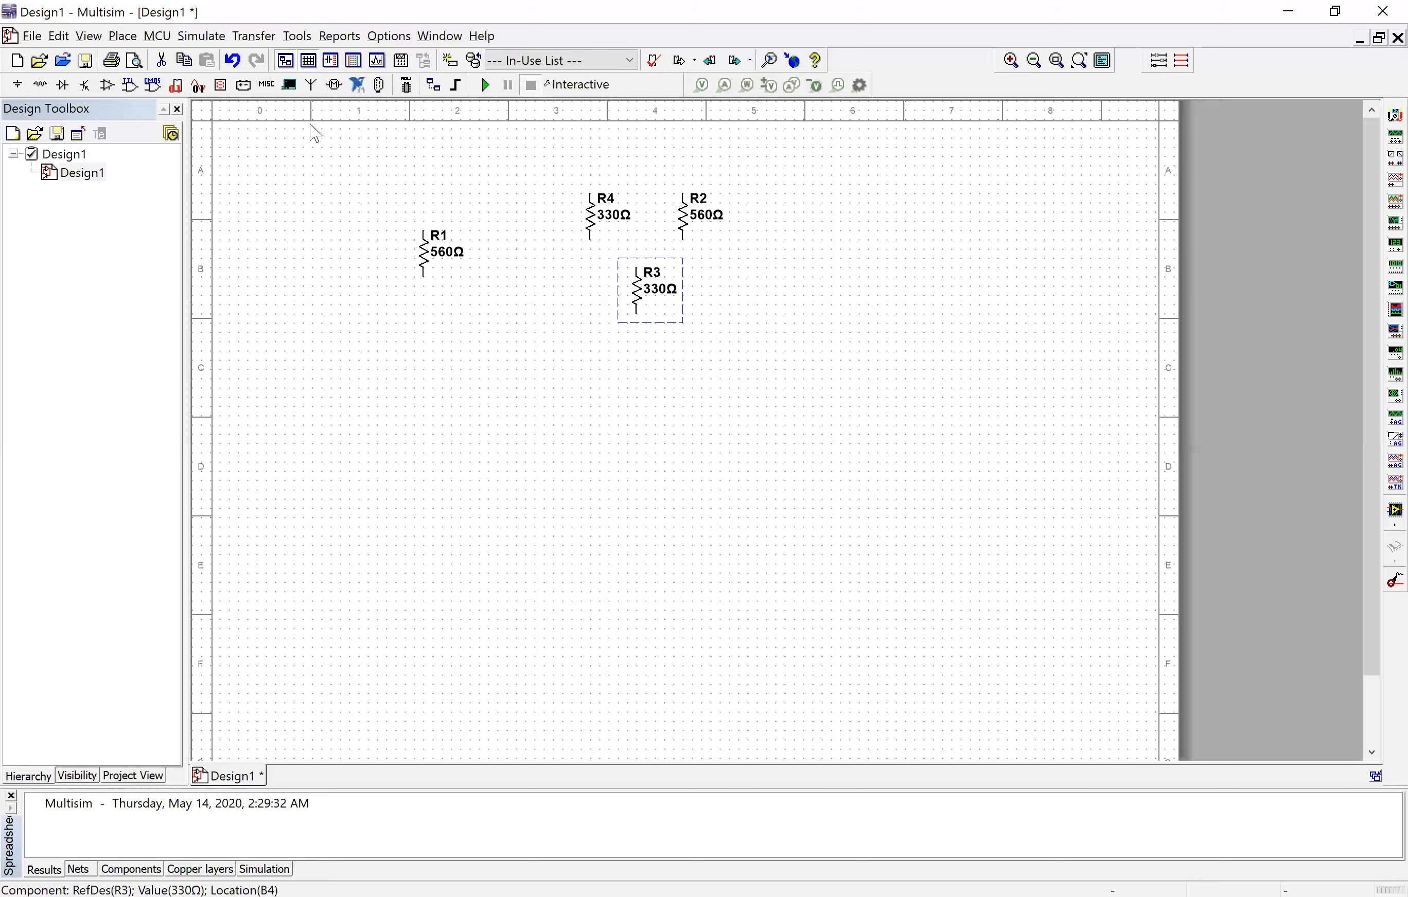
# Place a DC_POWER source from the POWER_SOURCES family beside resistor R1, on the side away from R4.
pyautogui.click(123, 36)
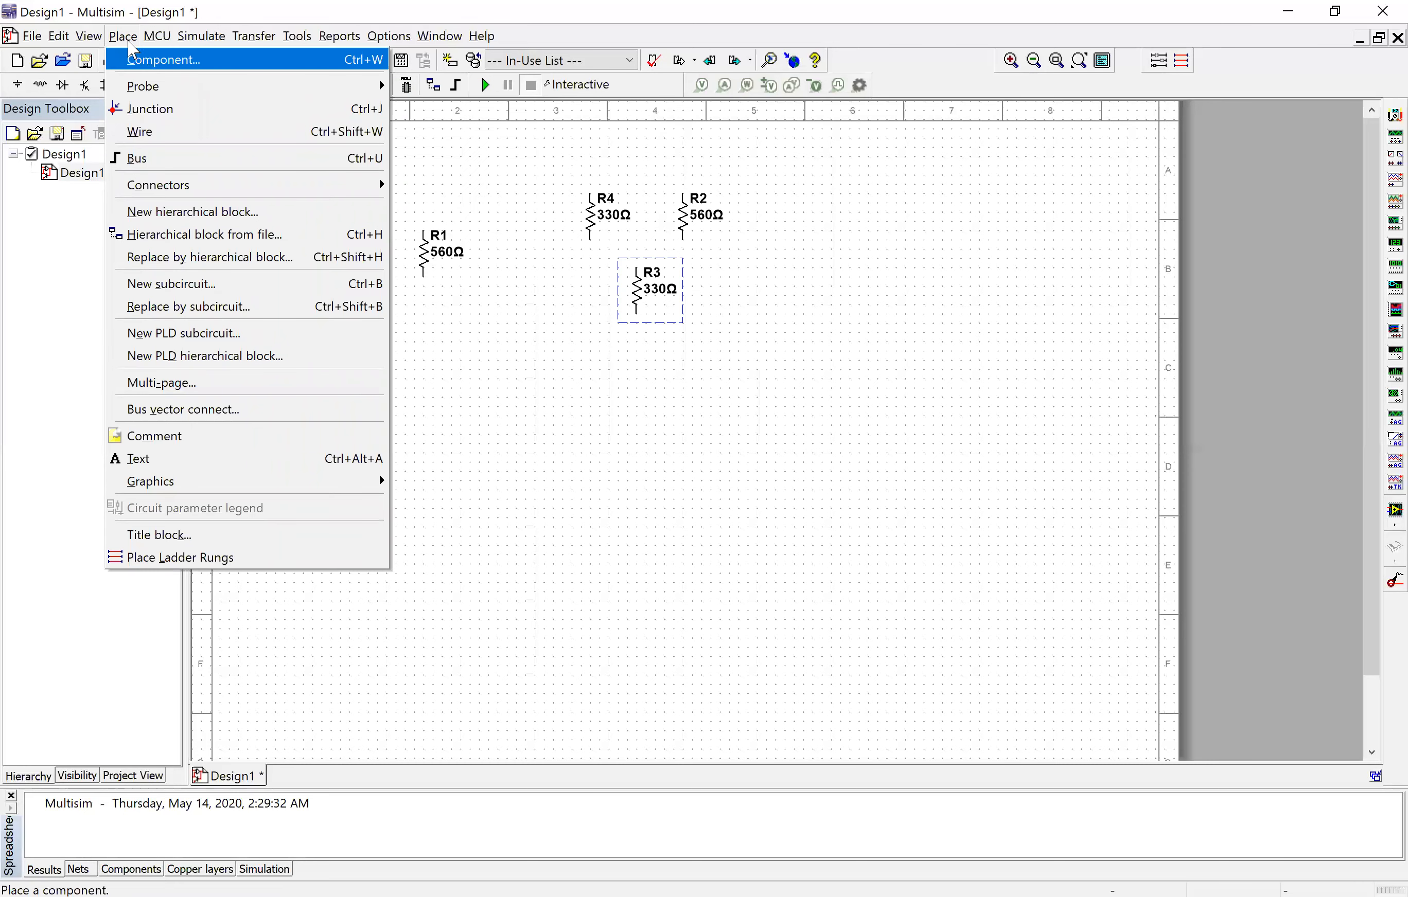
pyautogui.click(133, 55)
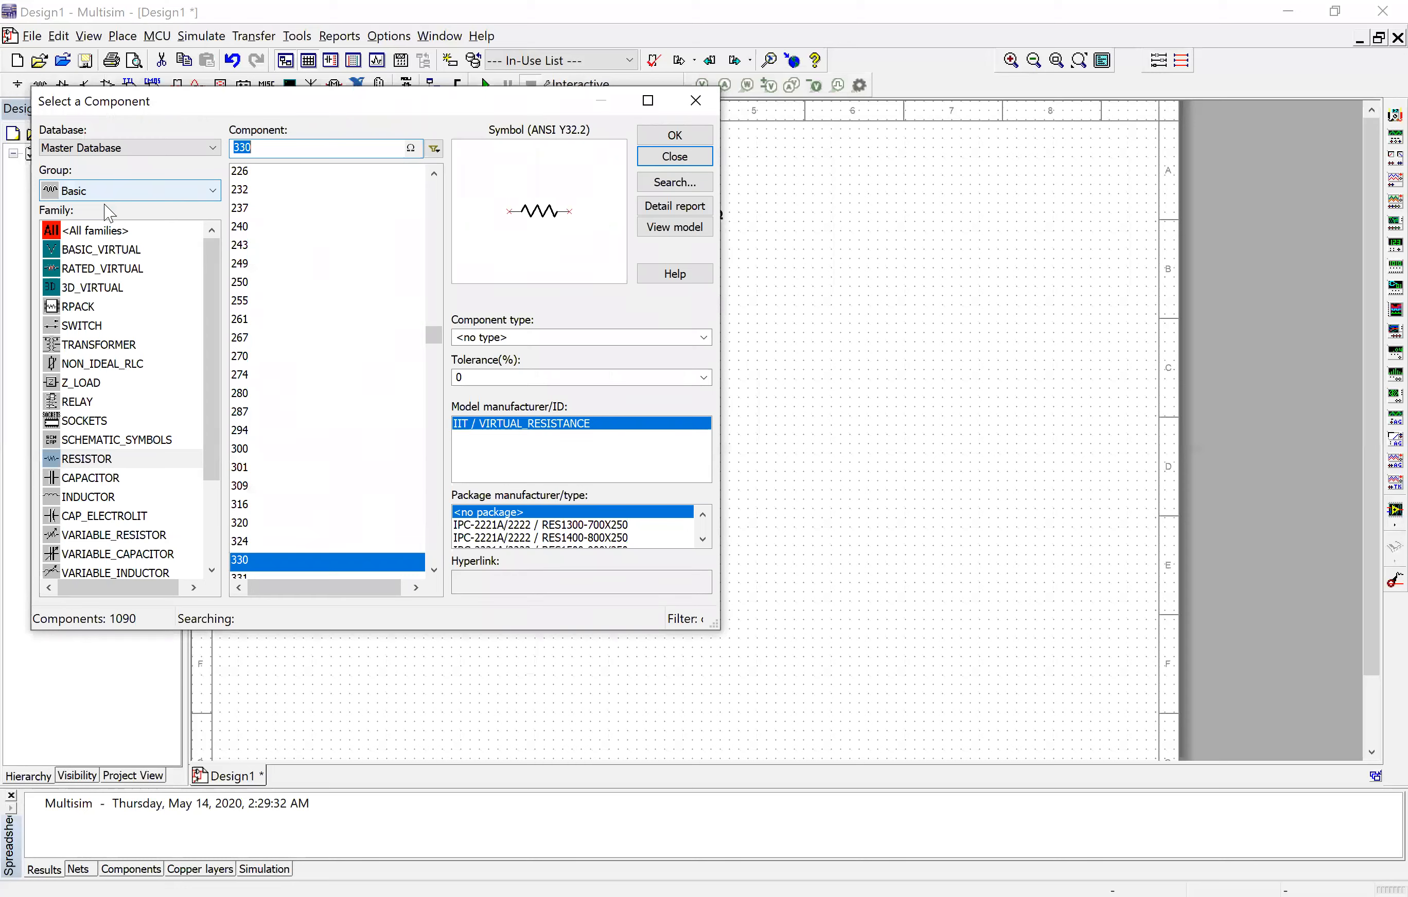
pyautogui.click(115, 191)
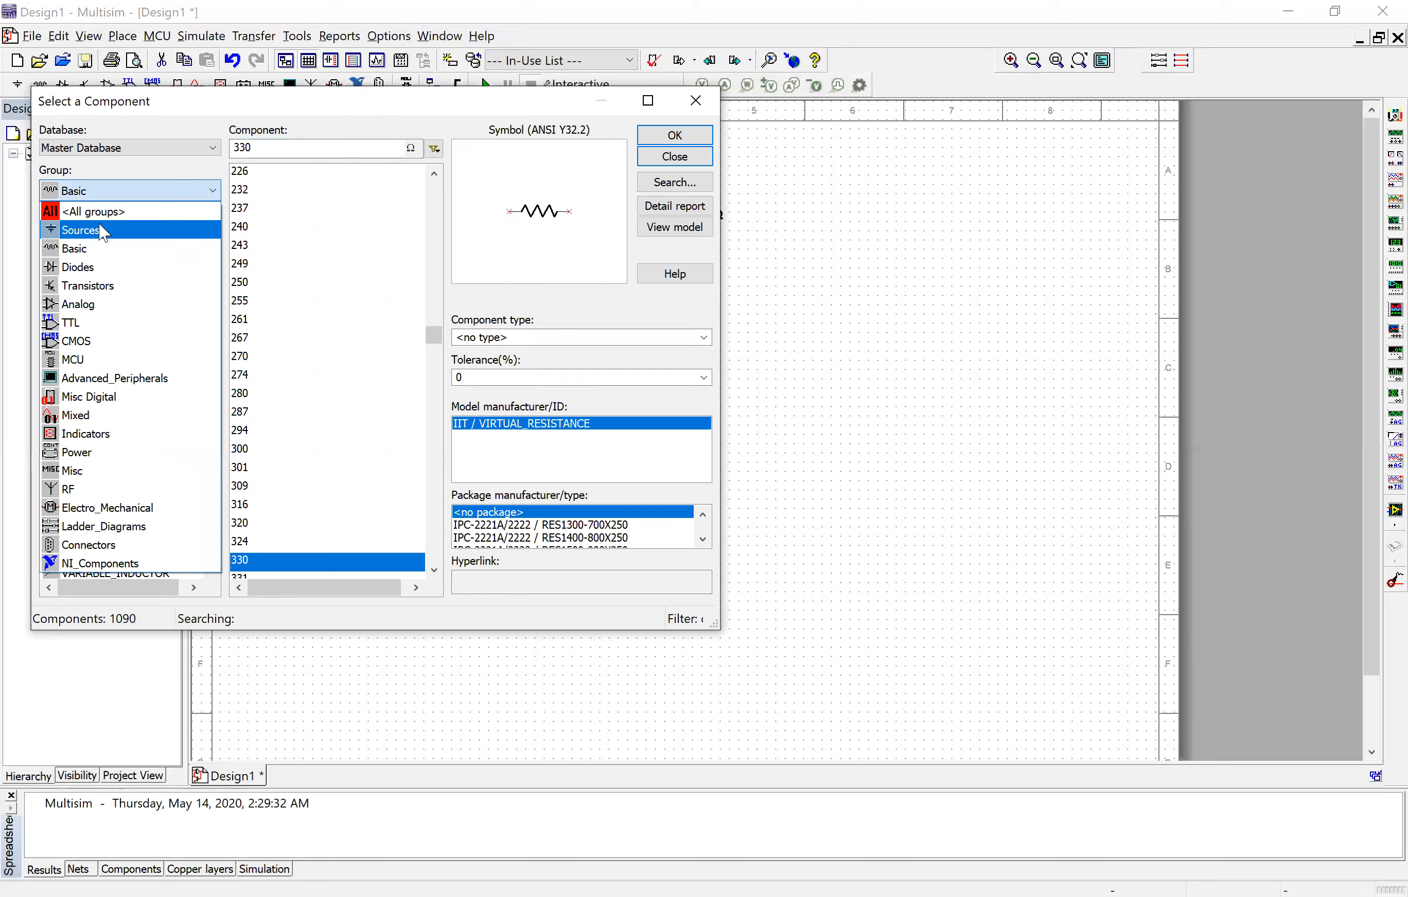
pyautogui.click(100, 229)
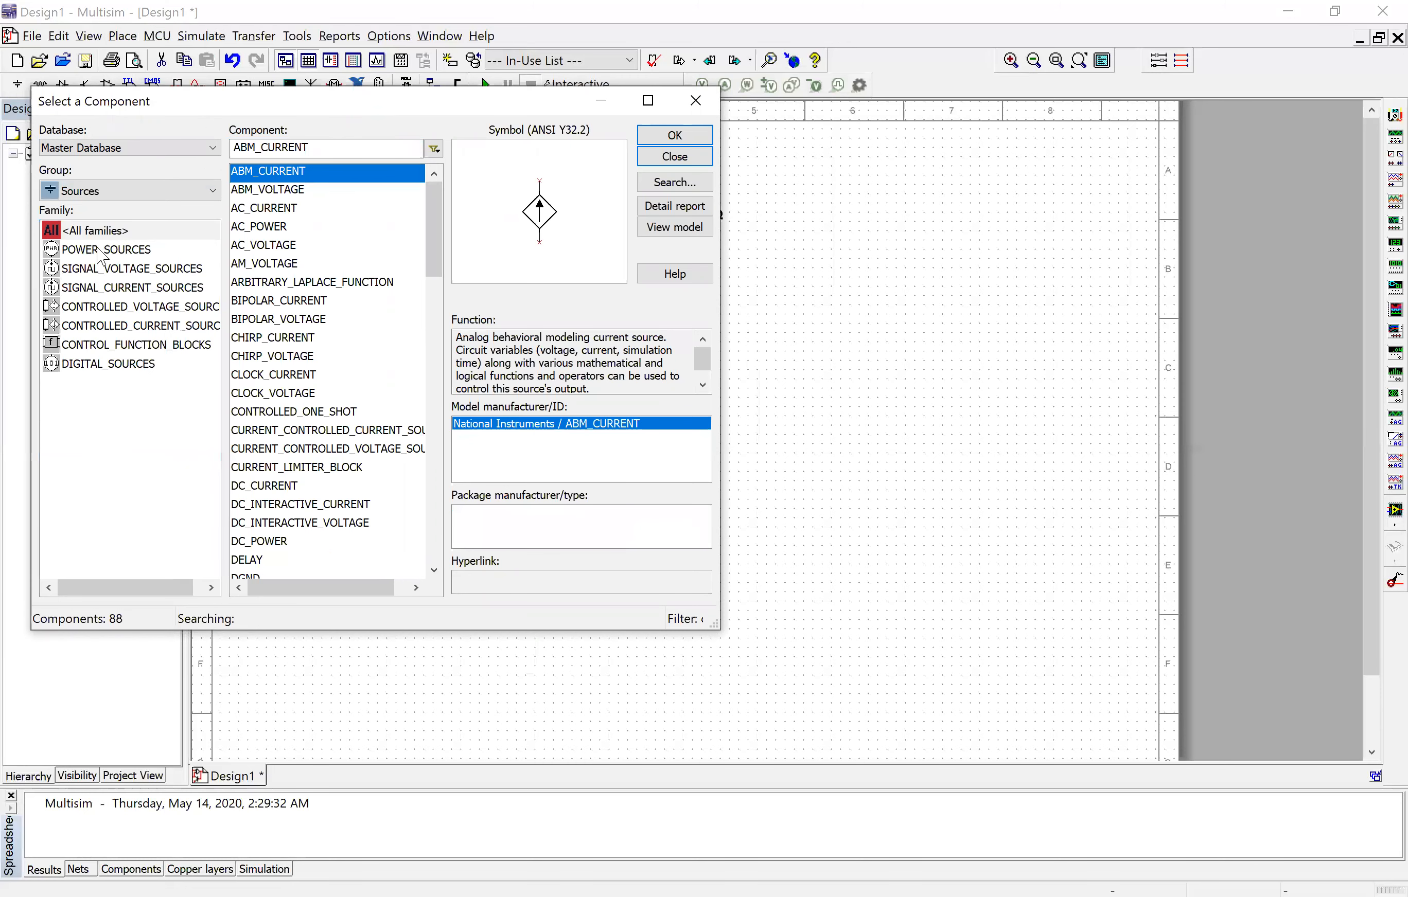
pyautogui.click(101, 251)
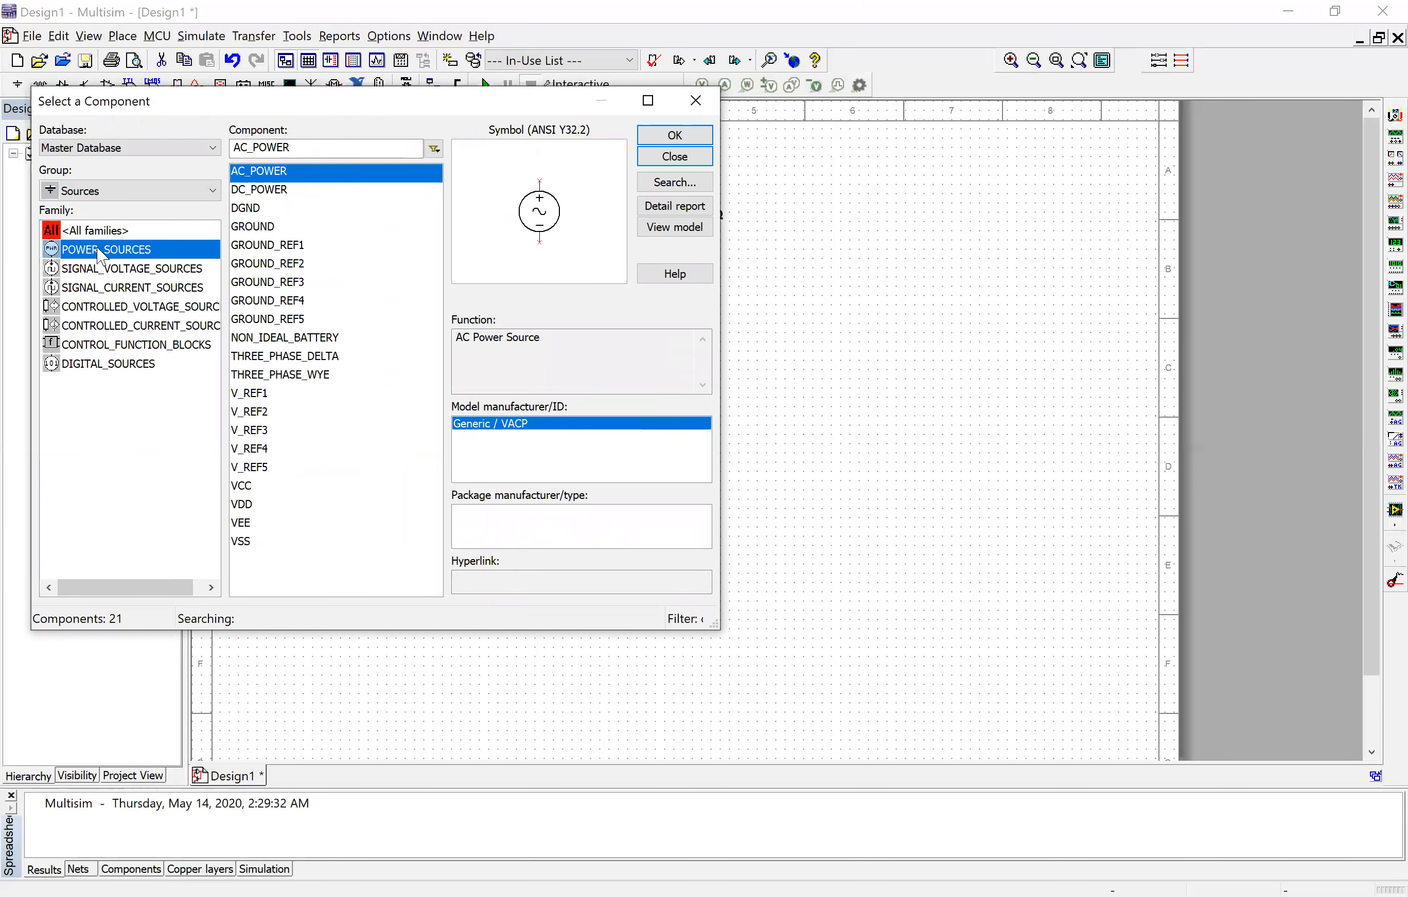
pyautogui.click(262, 190)
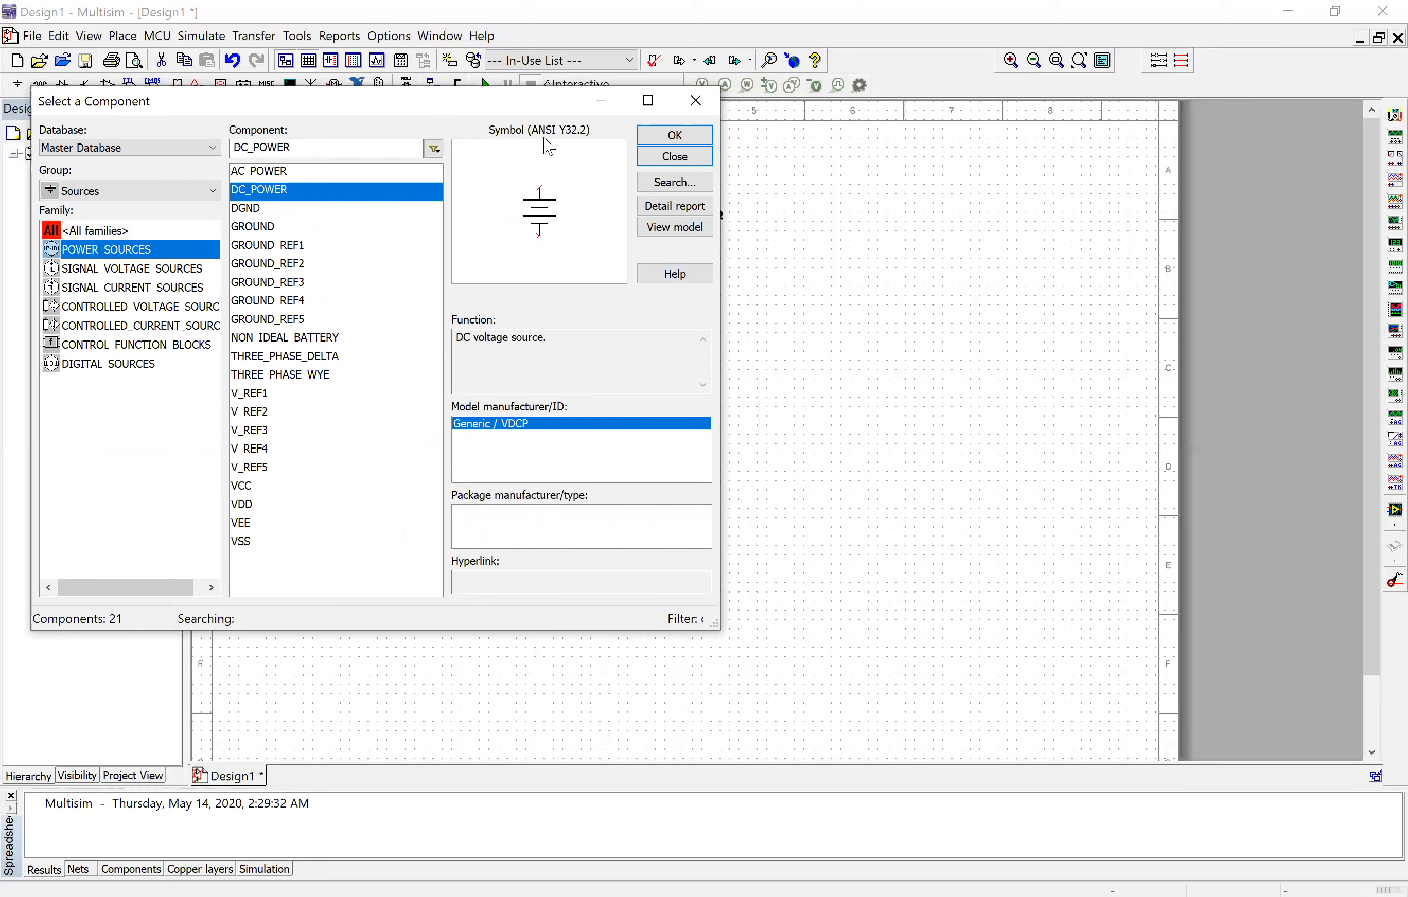
pyautogui.click(677, 140)
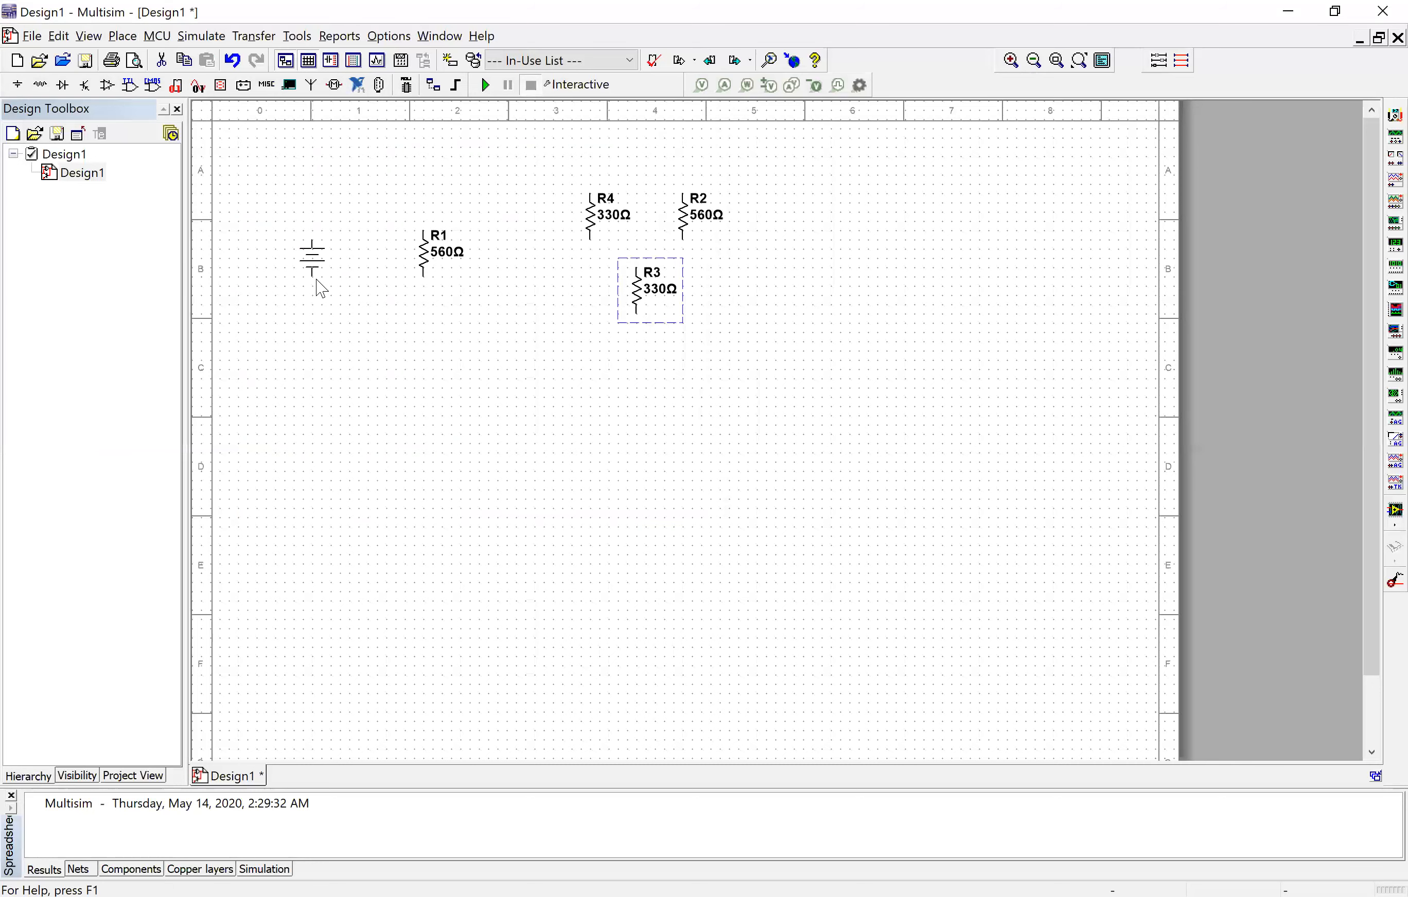
pyautogui.click(320, 288)
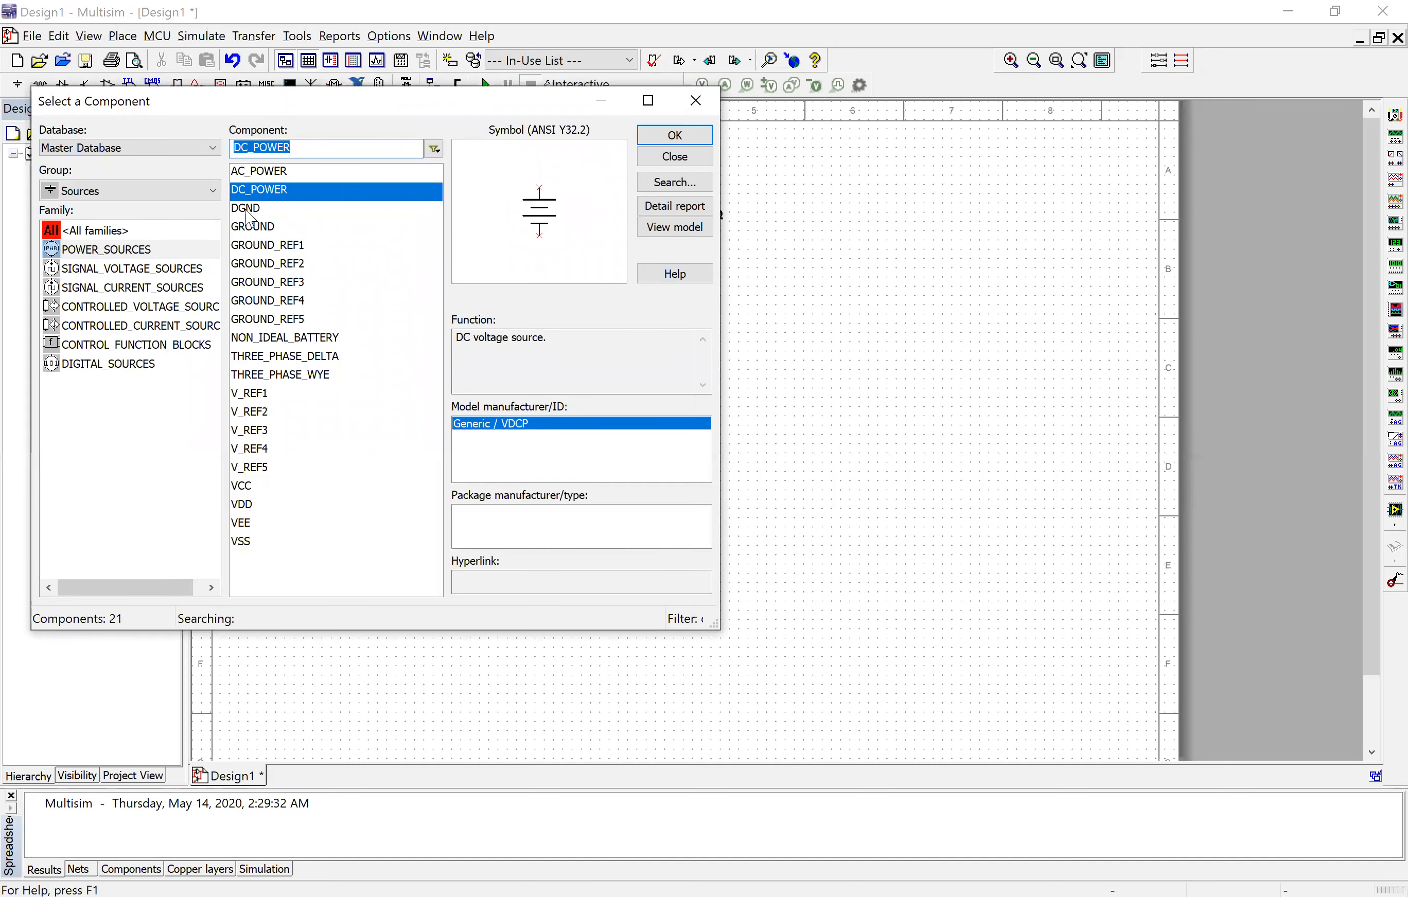
# Place an analog GROUND symbol below and between the DC source and R1, and finish placing components.
pyautogui.click(254, 231)
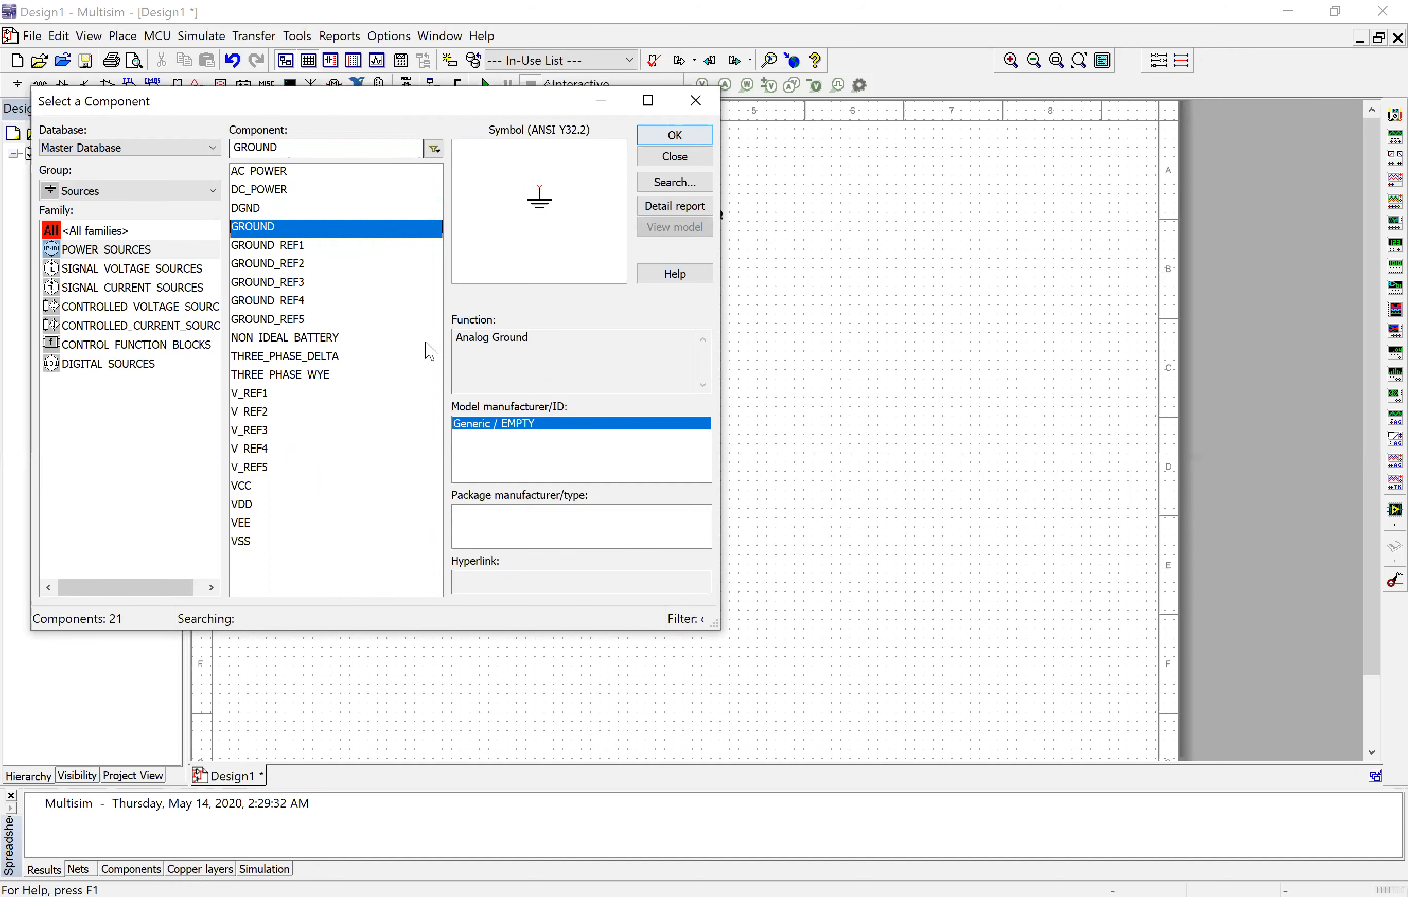
pyautogui.press('Return')
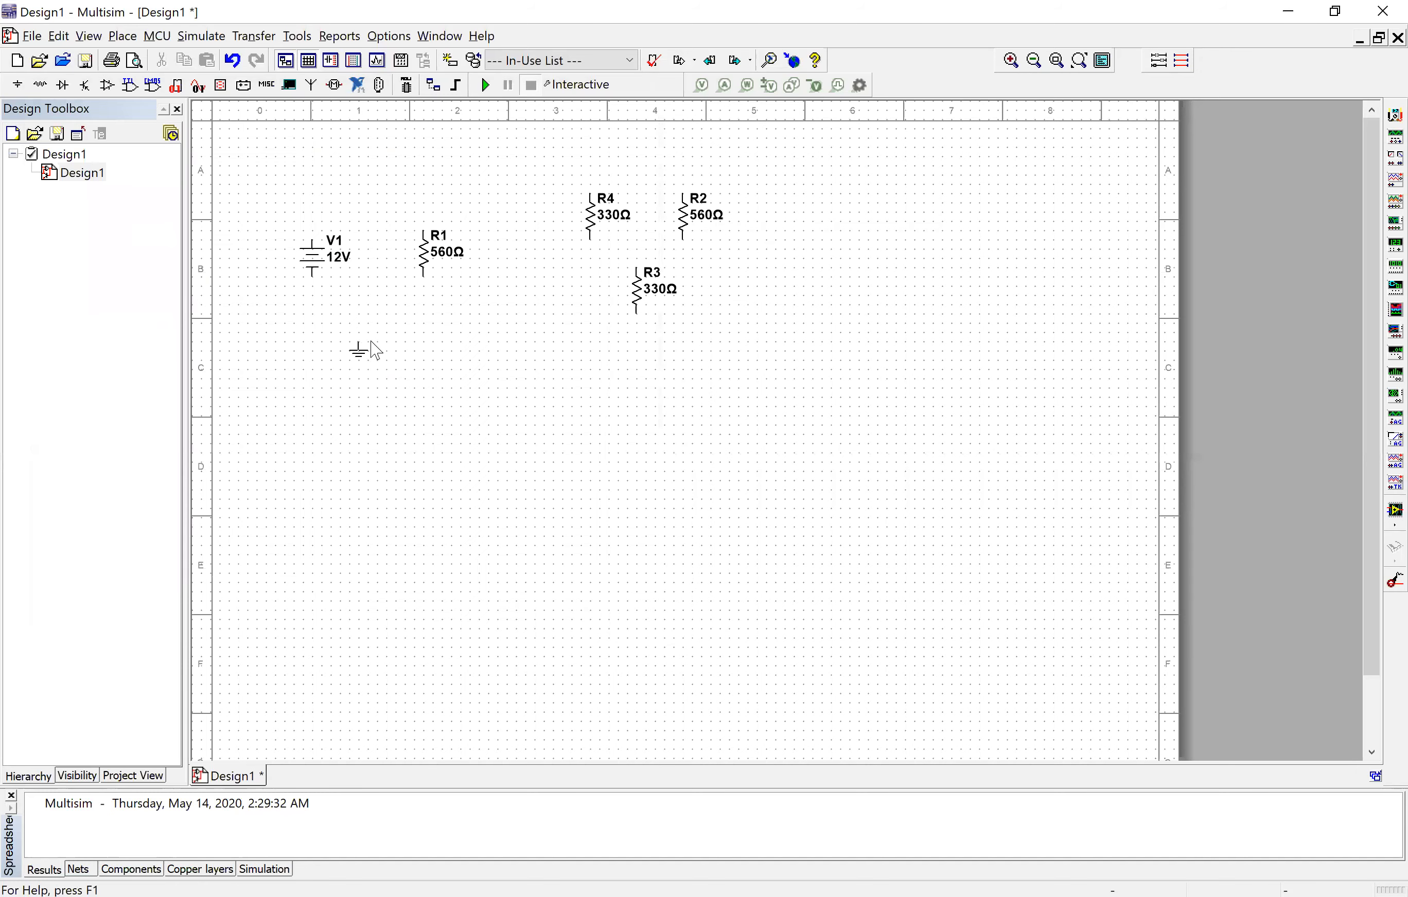
pyautogui.click(371, 342)
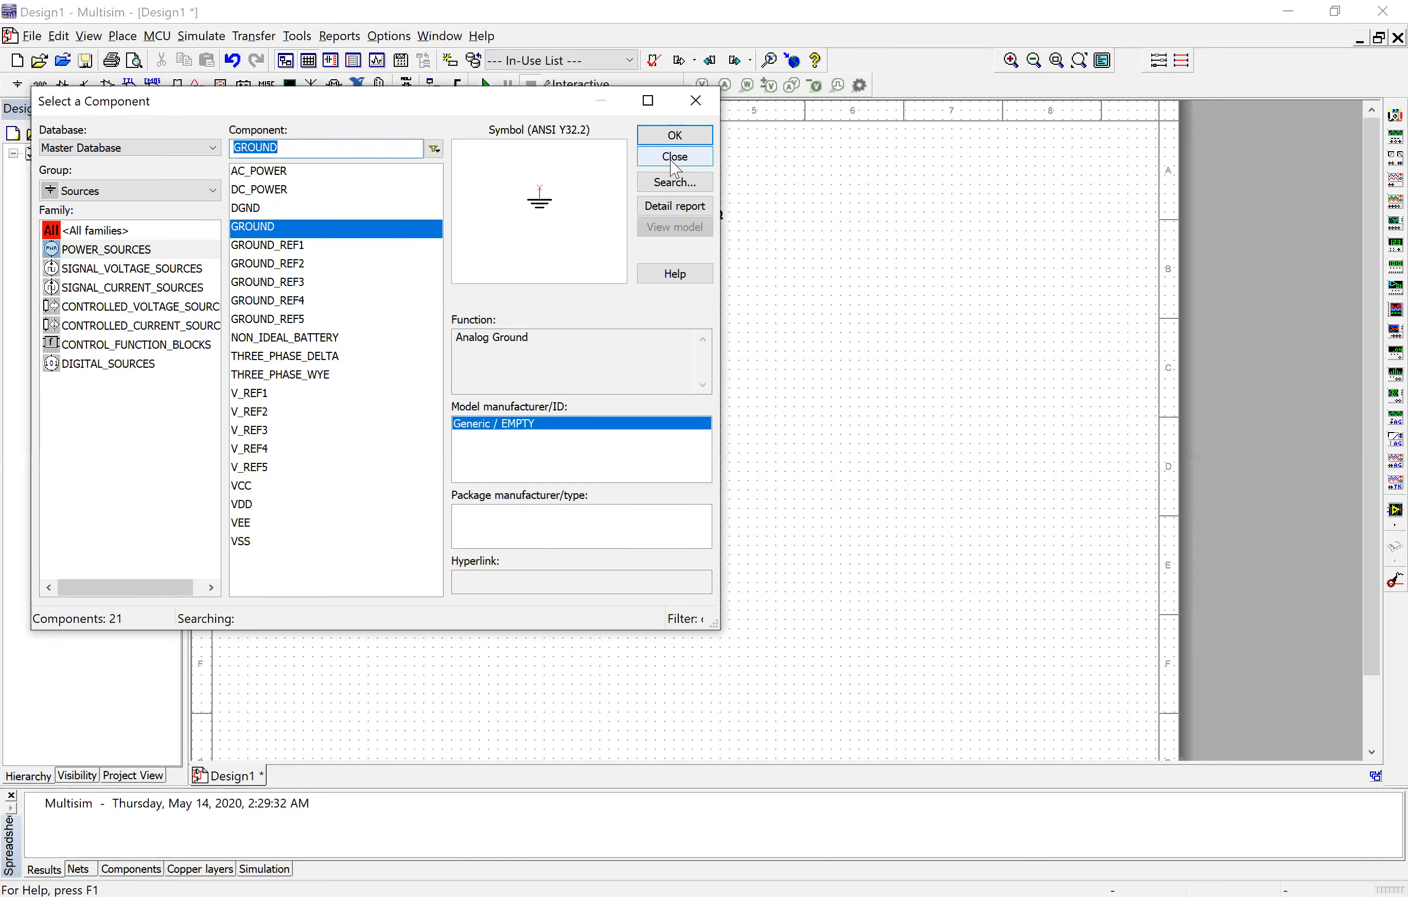
pyautogui.click(675, 158)
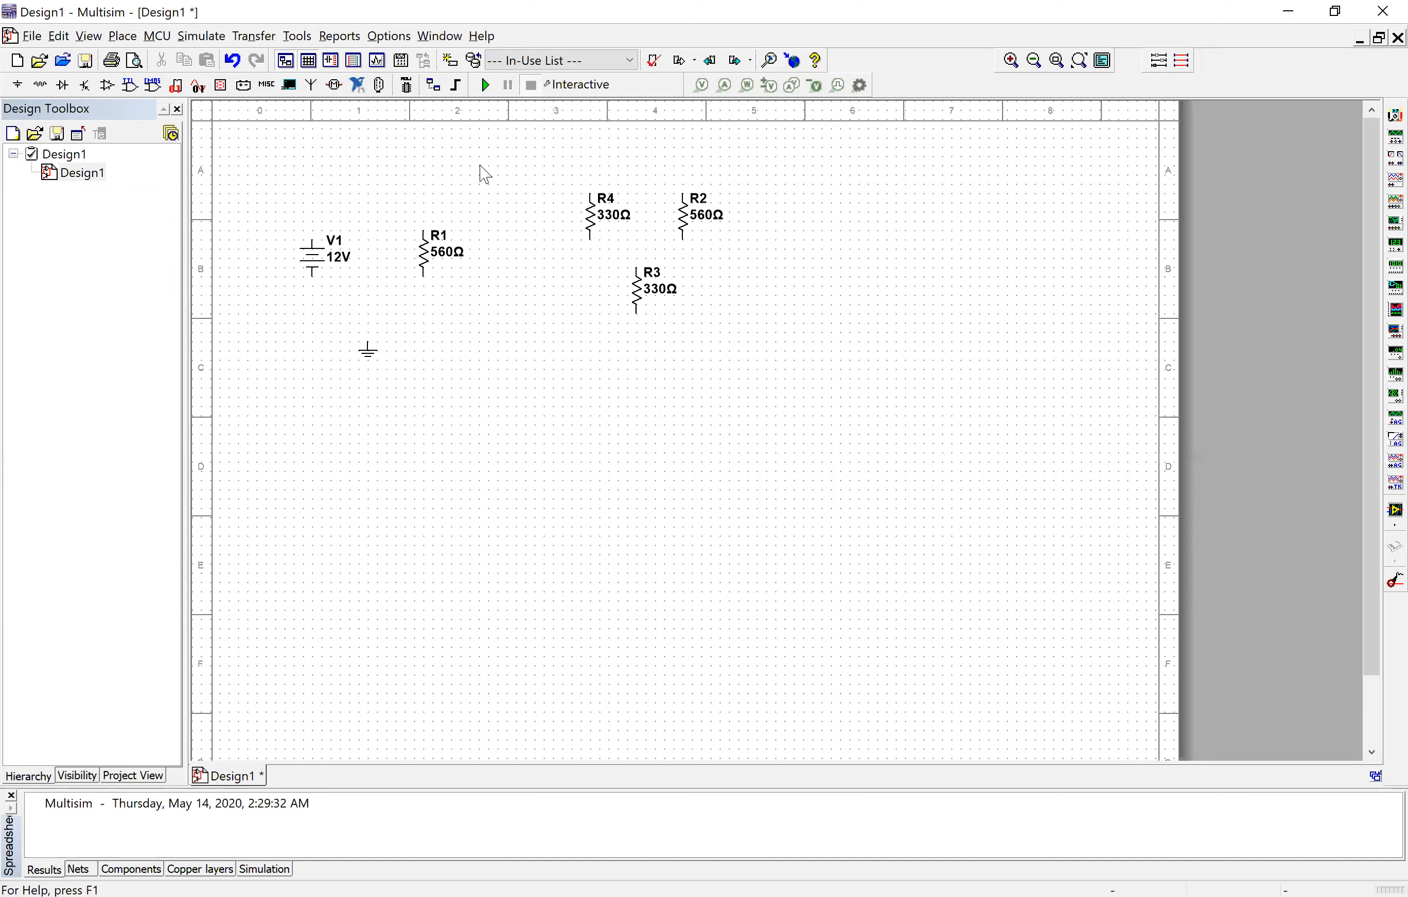
# Wire the DC source's upper terminal to the upper ends of R1, R4 and R2.
pyautogui.click(312, 230)
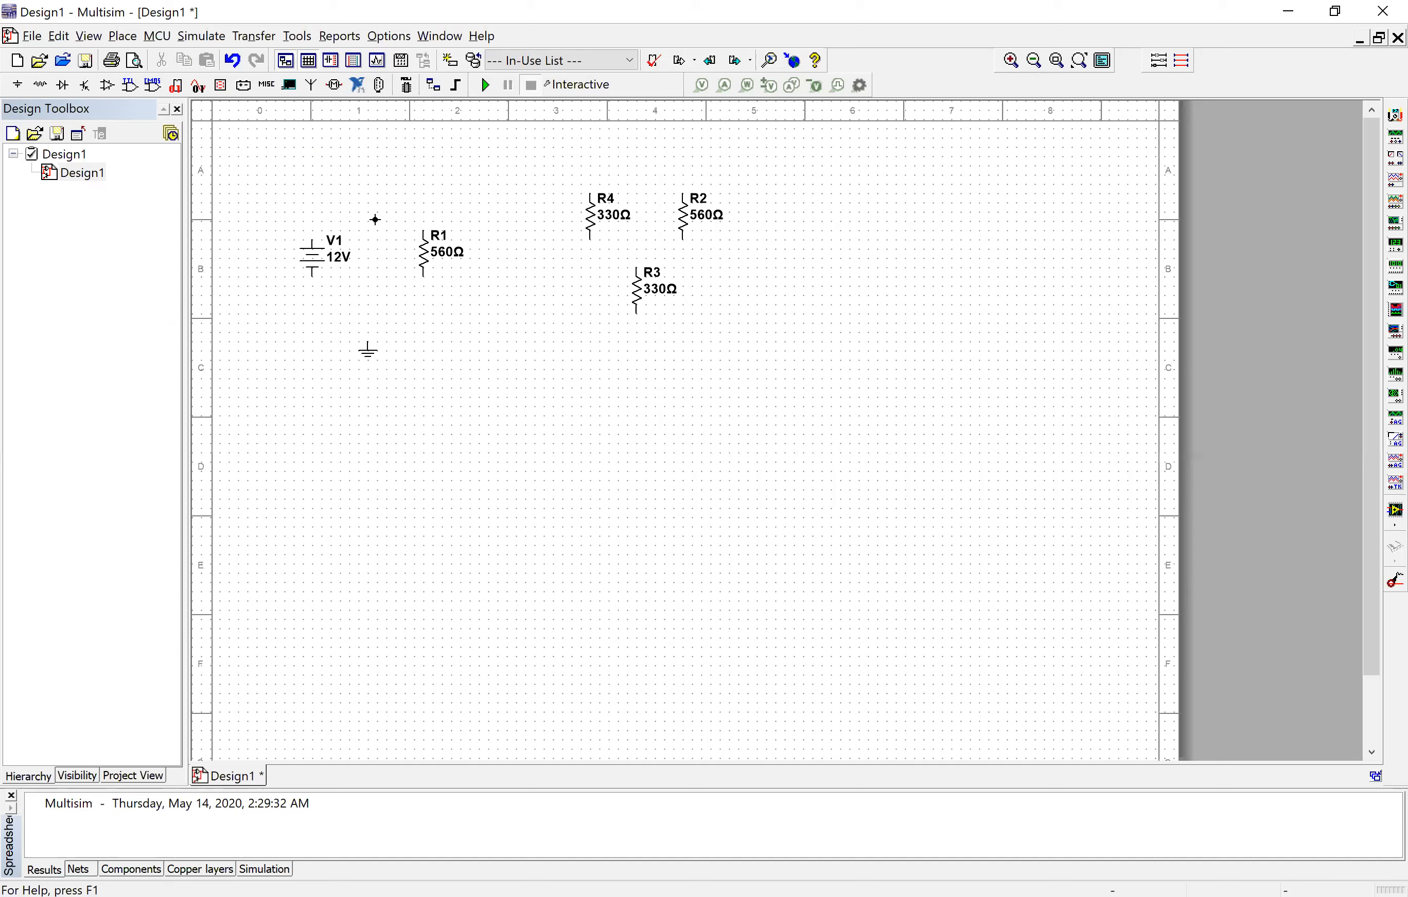
pyautogui.click(424, 229)
pyautogui.click(591, 193)
pyautogui.click(412, 230)
pyautogui.click(683, 190)
pyautogui.click(590, 190)
pyautogui.click(581, 191)
# Wire the lower ends of R2 and R4 together and connect R3's upper end to the middle of that wire.
pyautogui.click(684, 238)
pyautogui.click(590, 240)
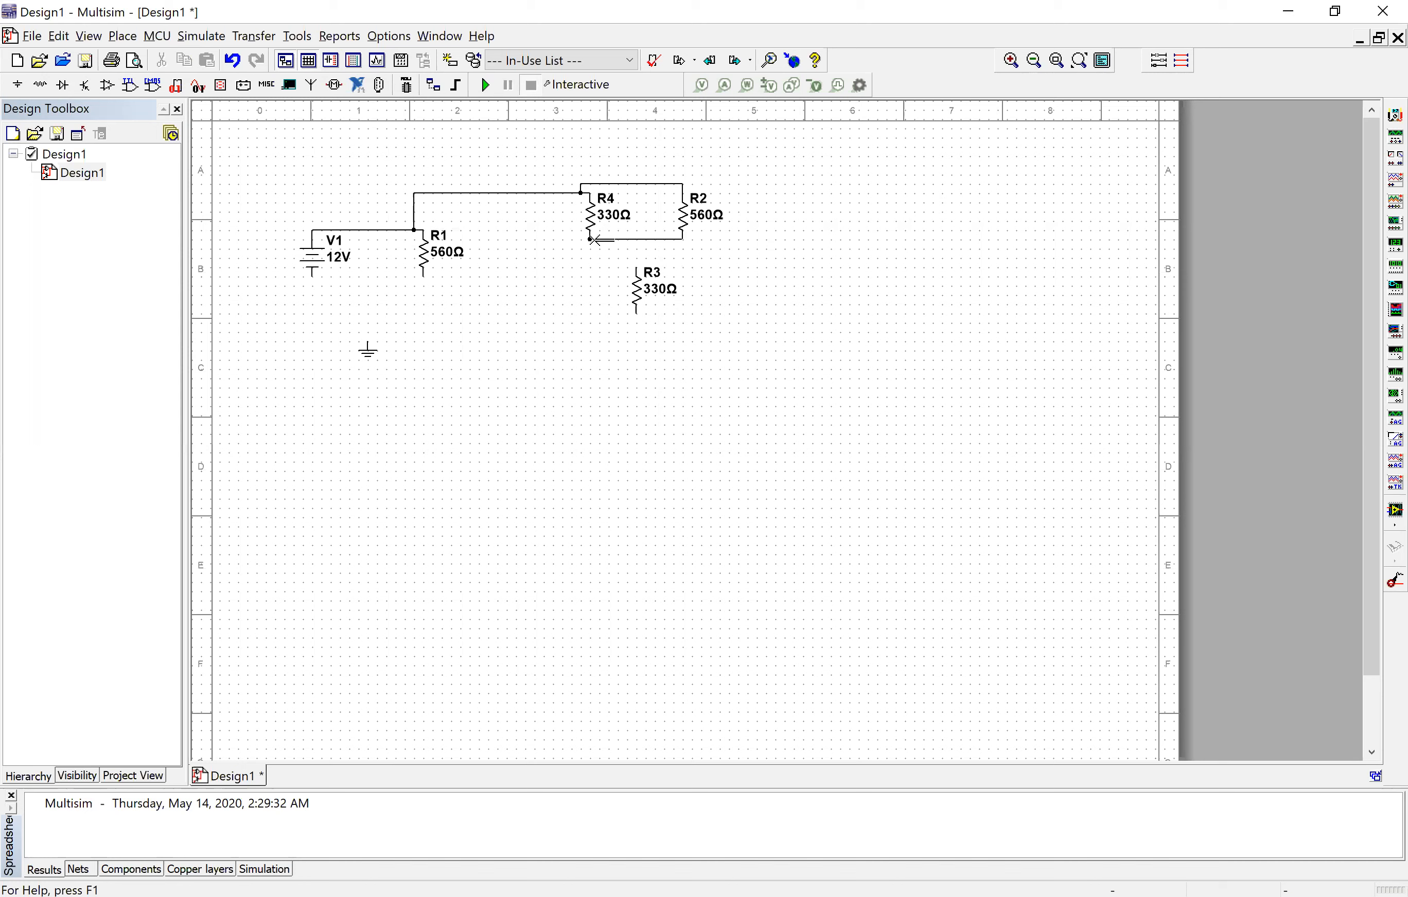
pyautogui.click(635, 267)
pyautogui.click(637, 238)
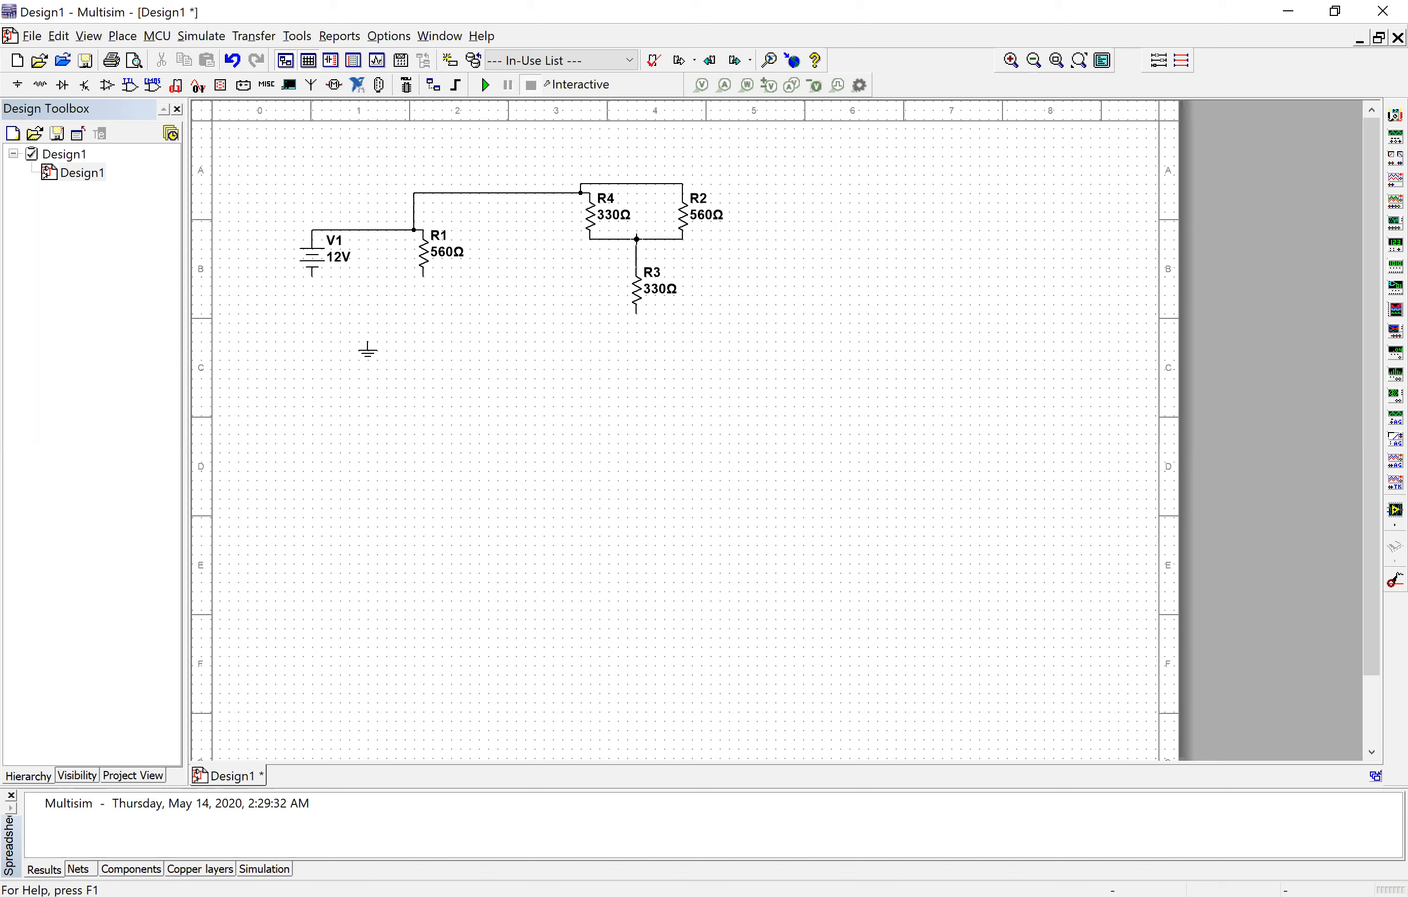
# Wire the lower ends of R1 and R3 to the DC source's lower terminal and connect the ground symbol to that wire.
pyautogui.click(424, 275)
pyautogui.click(316, 307)
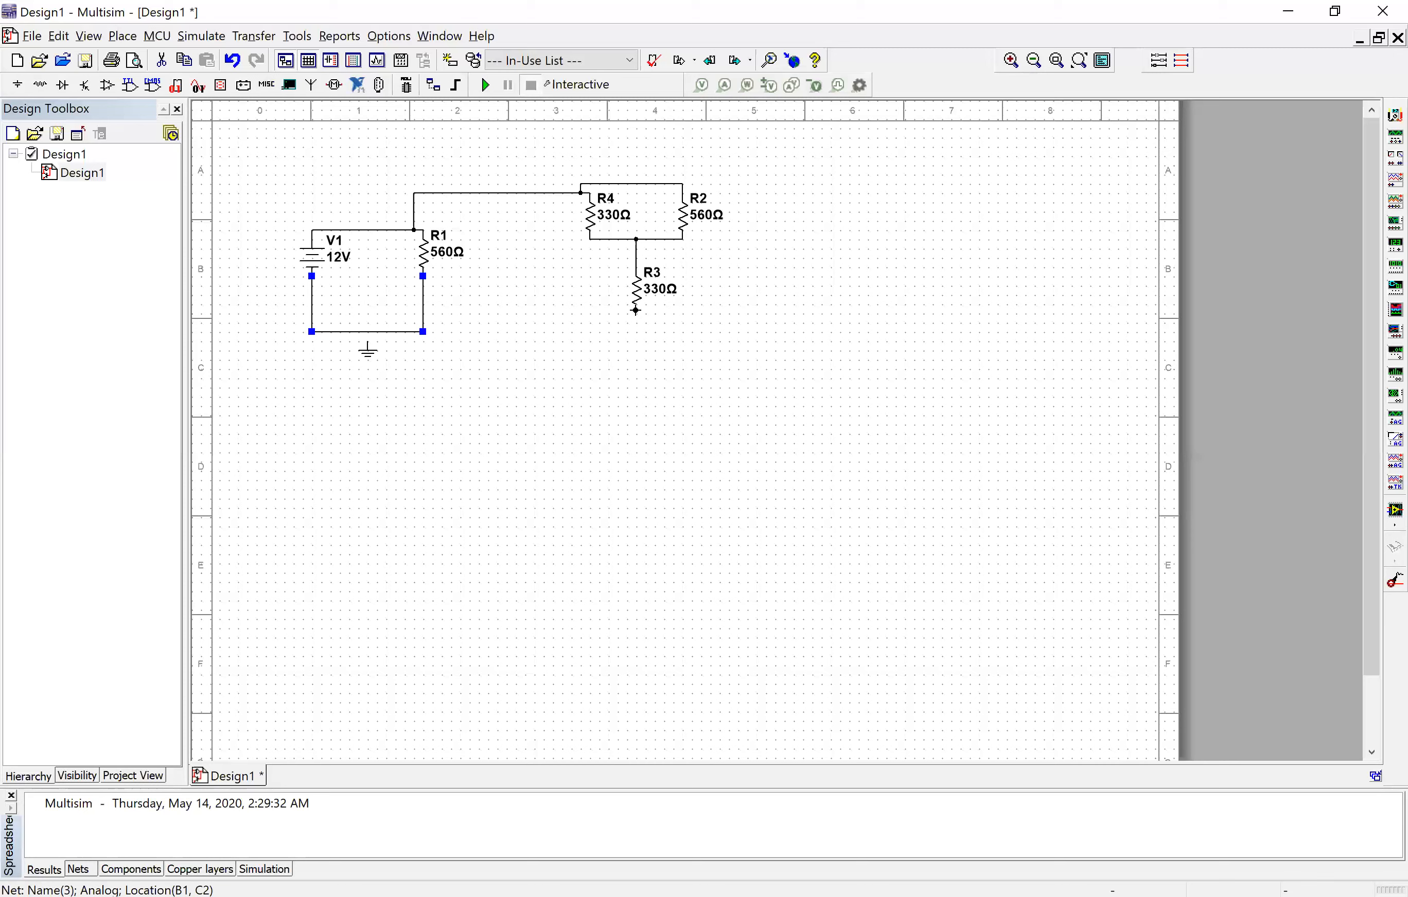
pyautogui.click(426, 332)
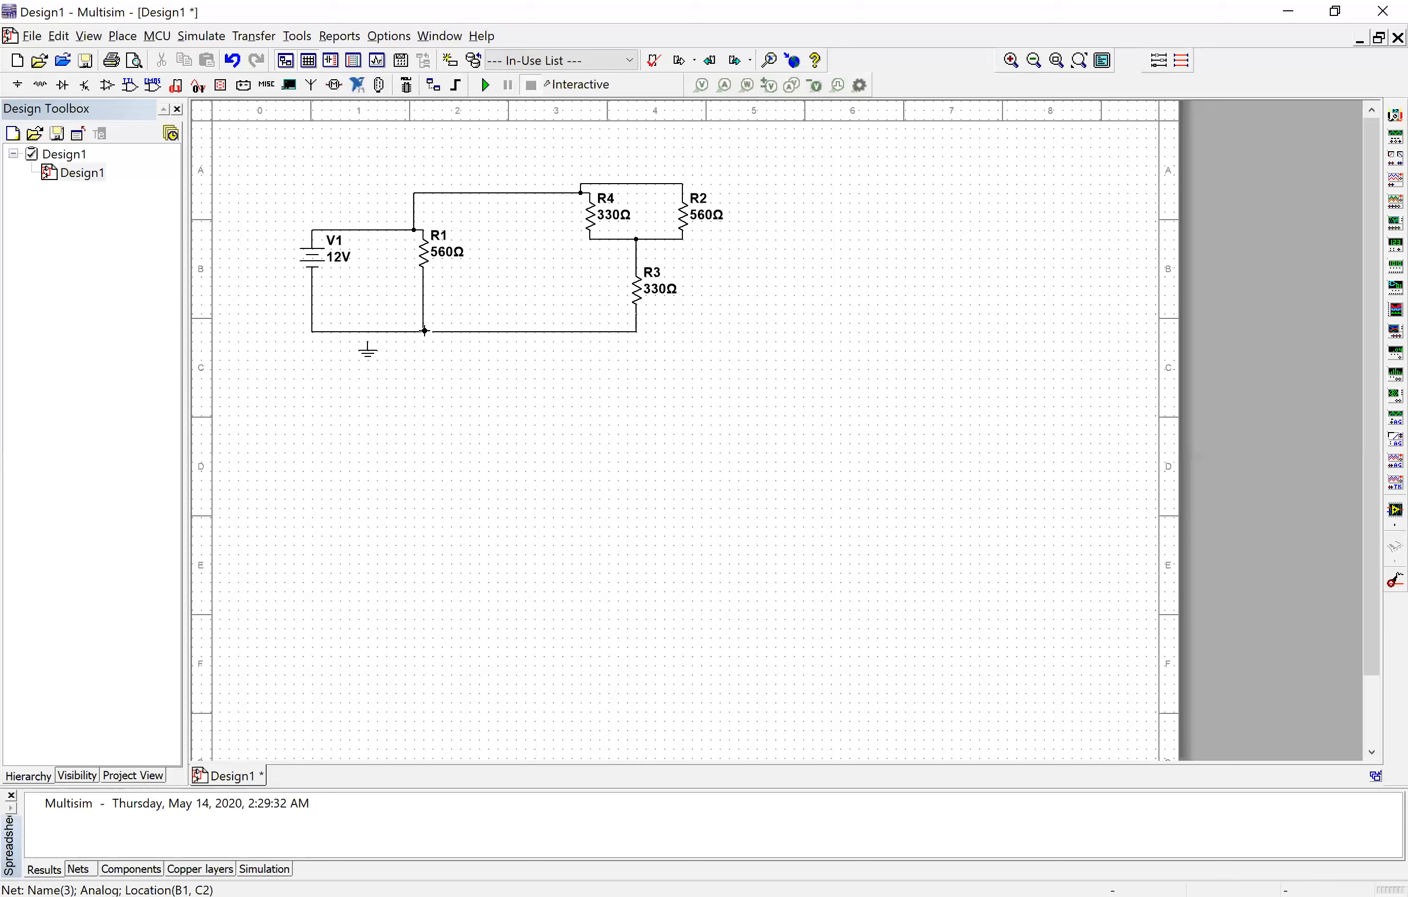
pyautogui.hotkey('ctrl', 'z')
pyautogui.hotkey('ctrl', 'y')
pyautogui.click(370, 341)
pyautogui.click(368, 333)
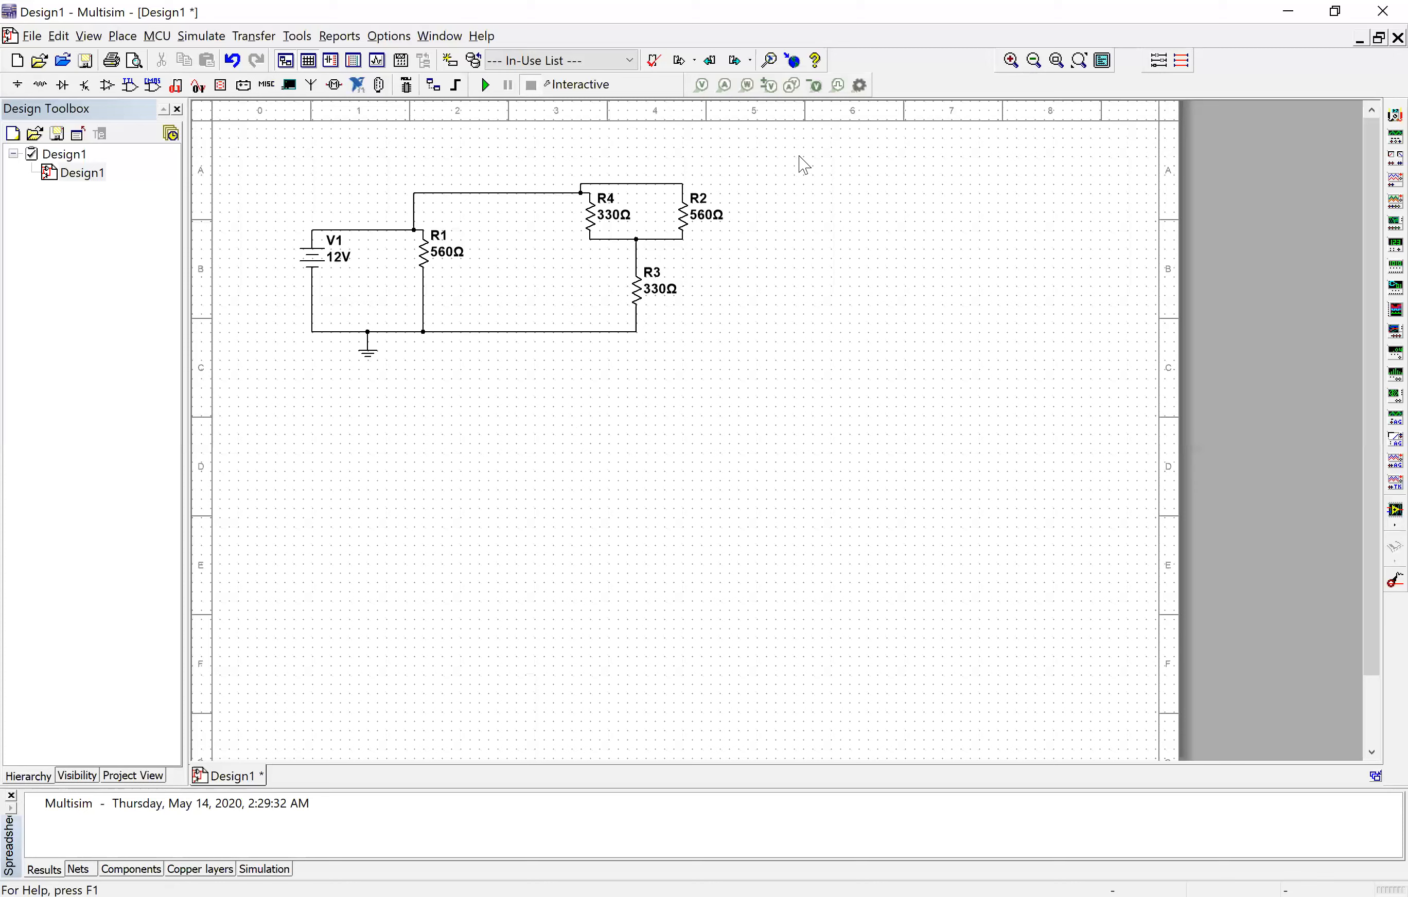
# Examine the available probe types and simulation instruments.
pyautogui.click(197, 40)
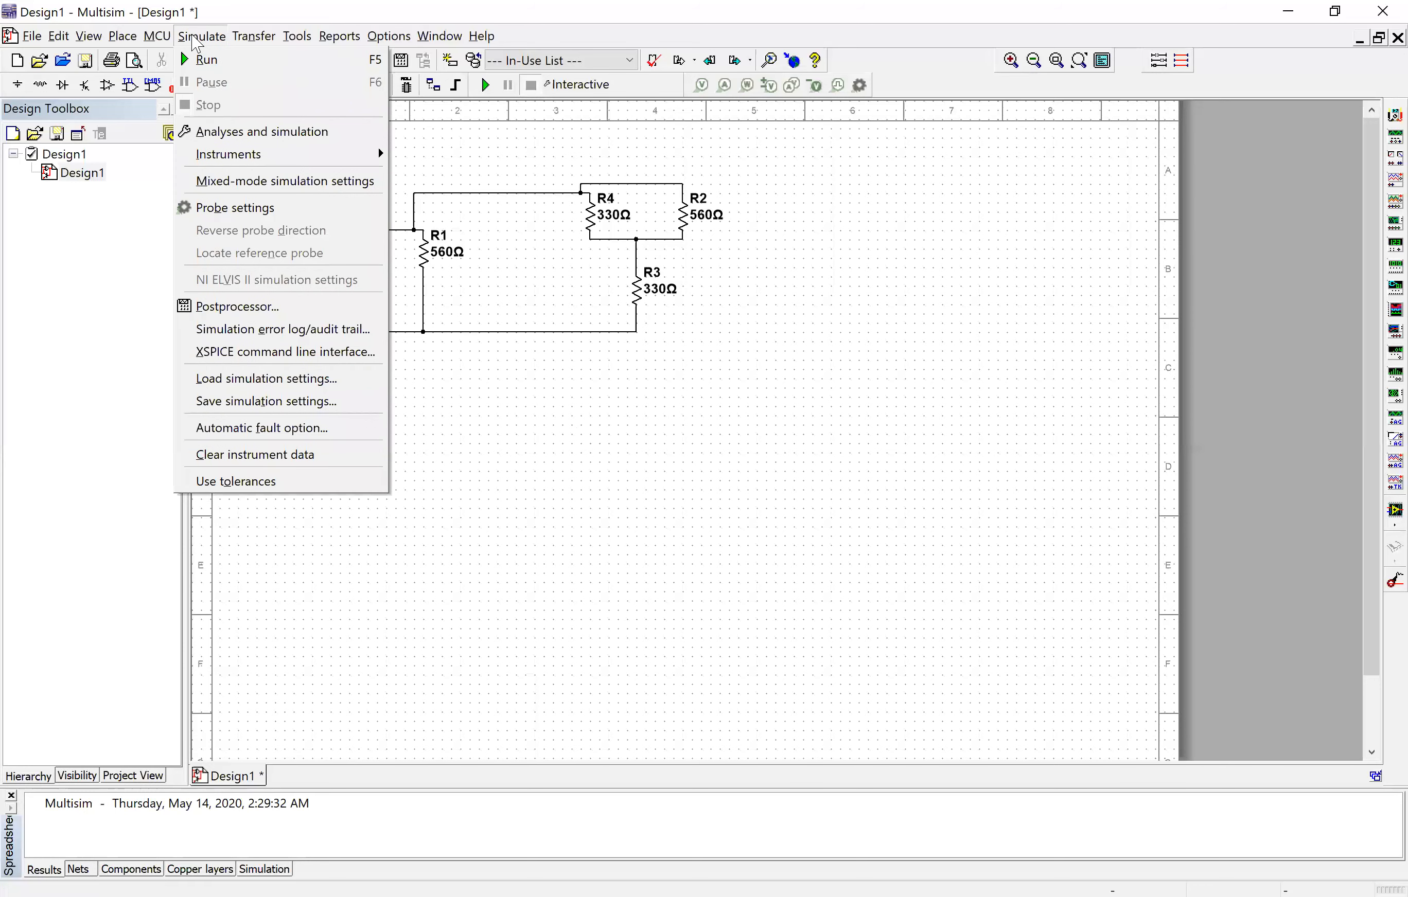
pyautogui.click(126, 40)
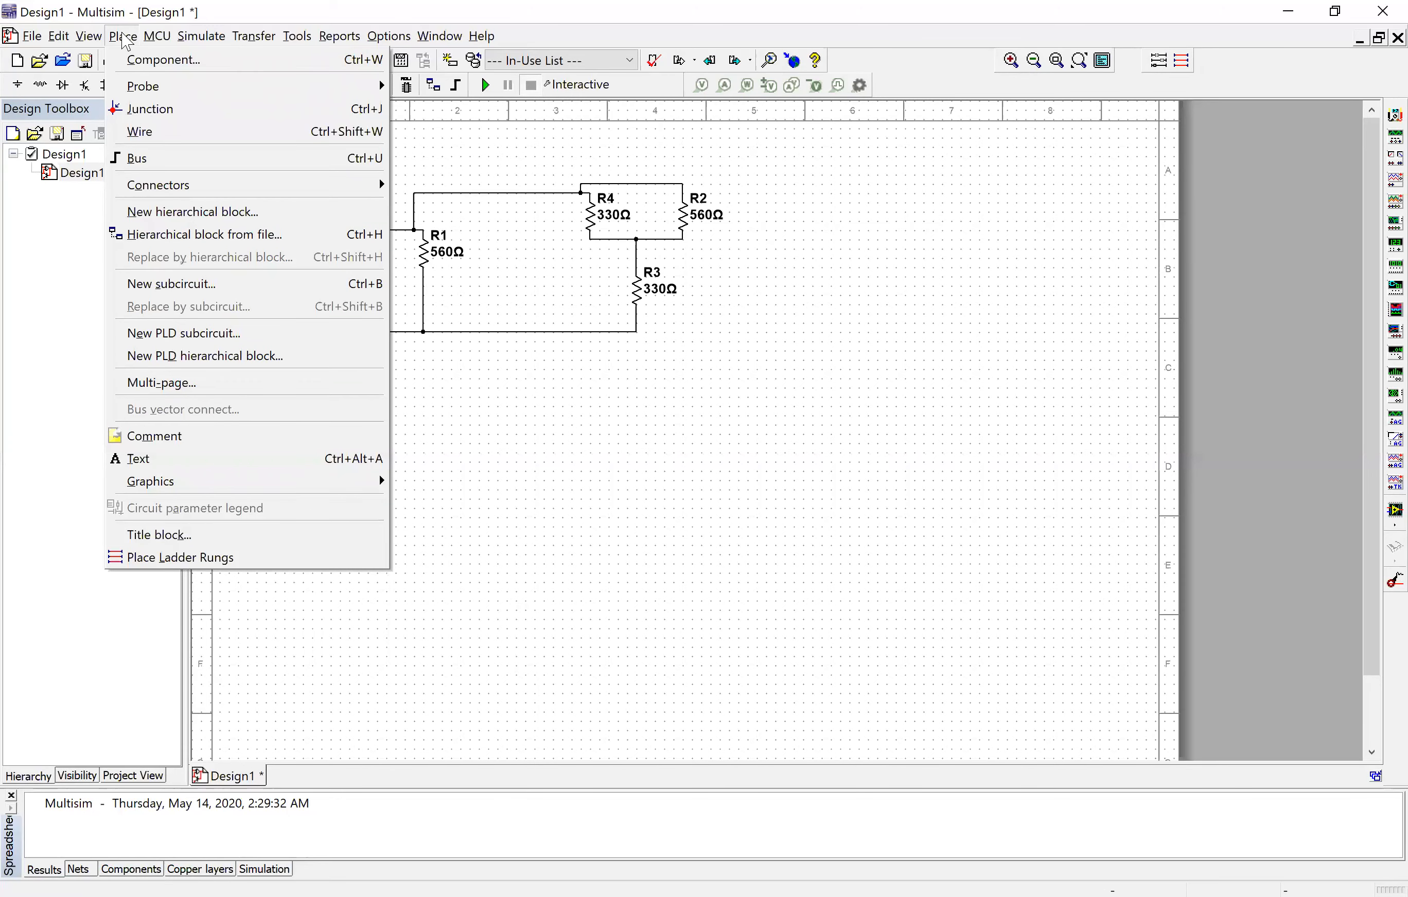
pyautogui.moveTo(388, 88)
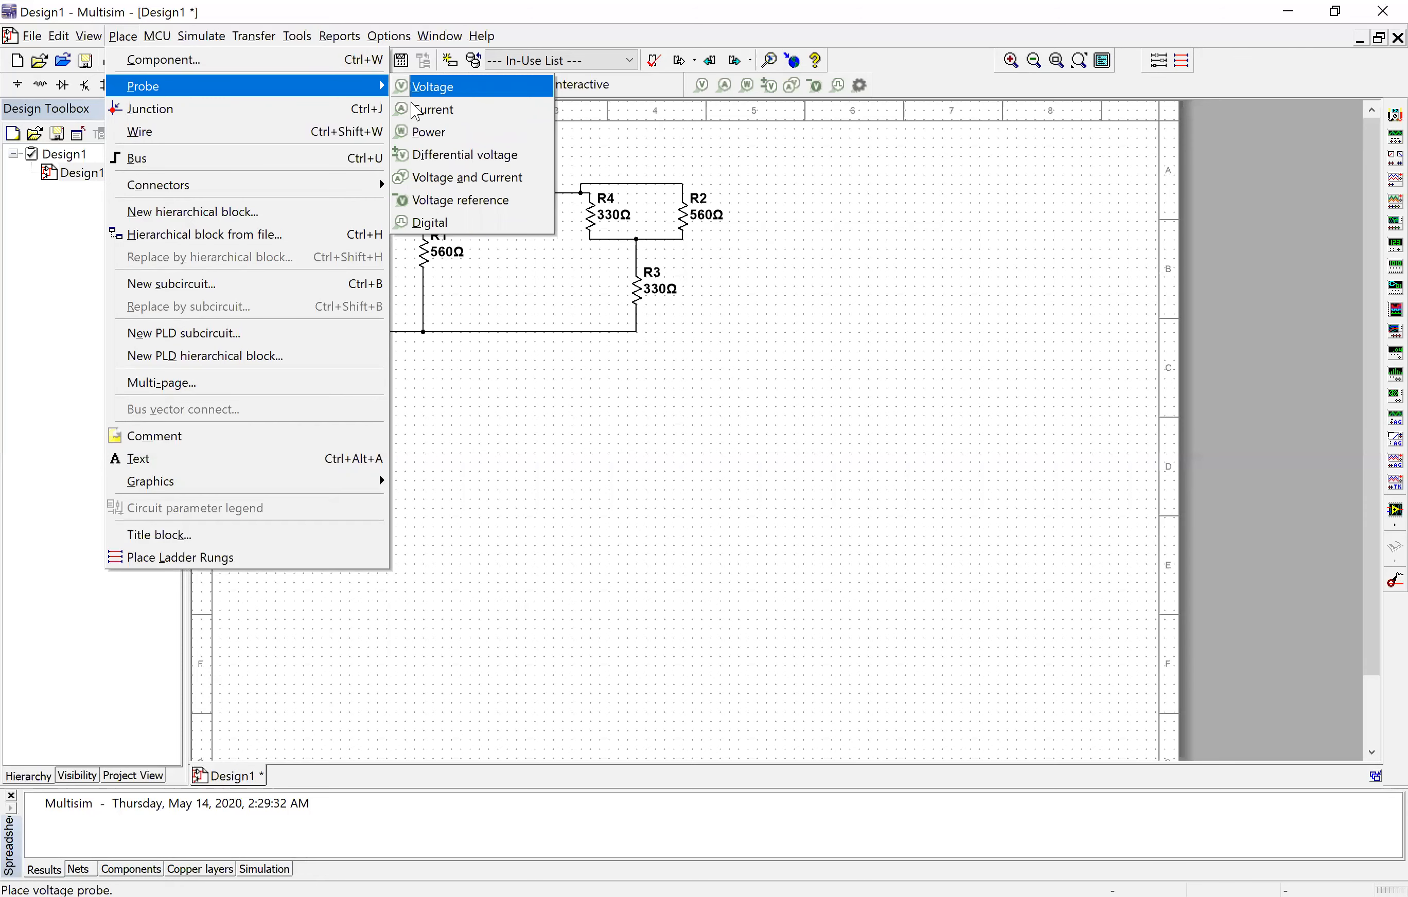
pyautogui.click(588, 163)
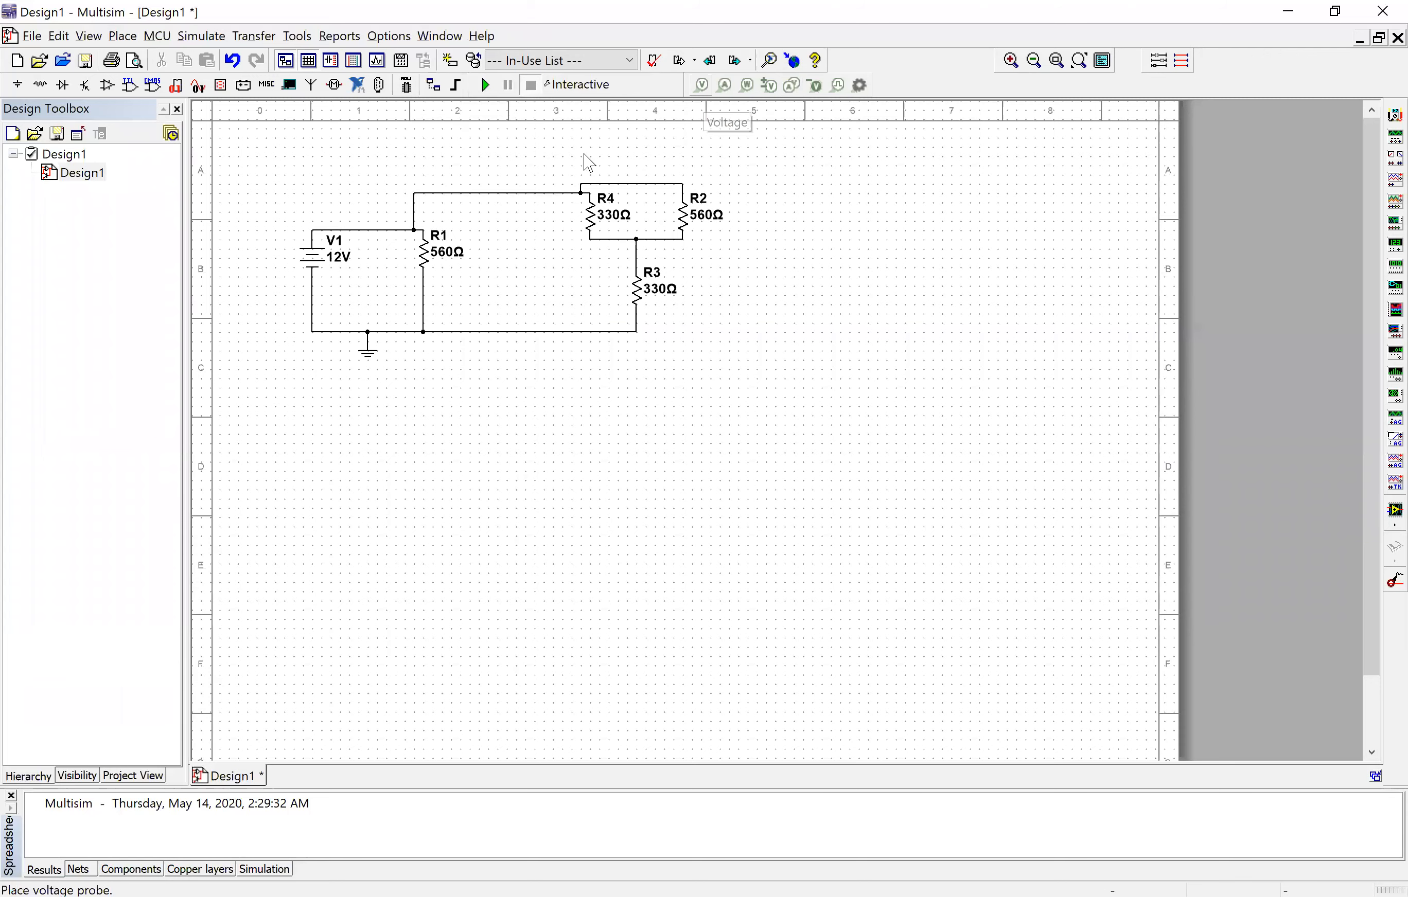
pyautogui.click(121, 36)
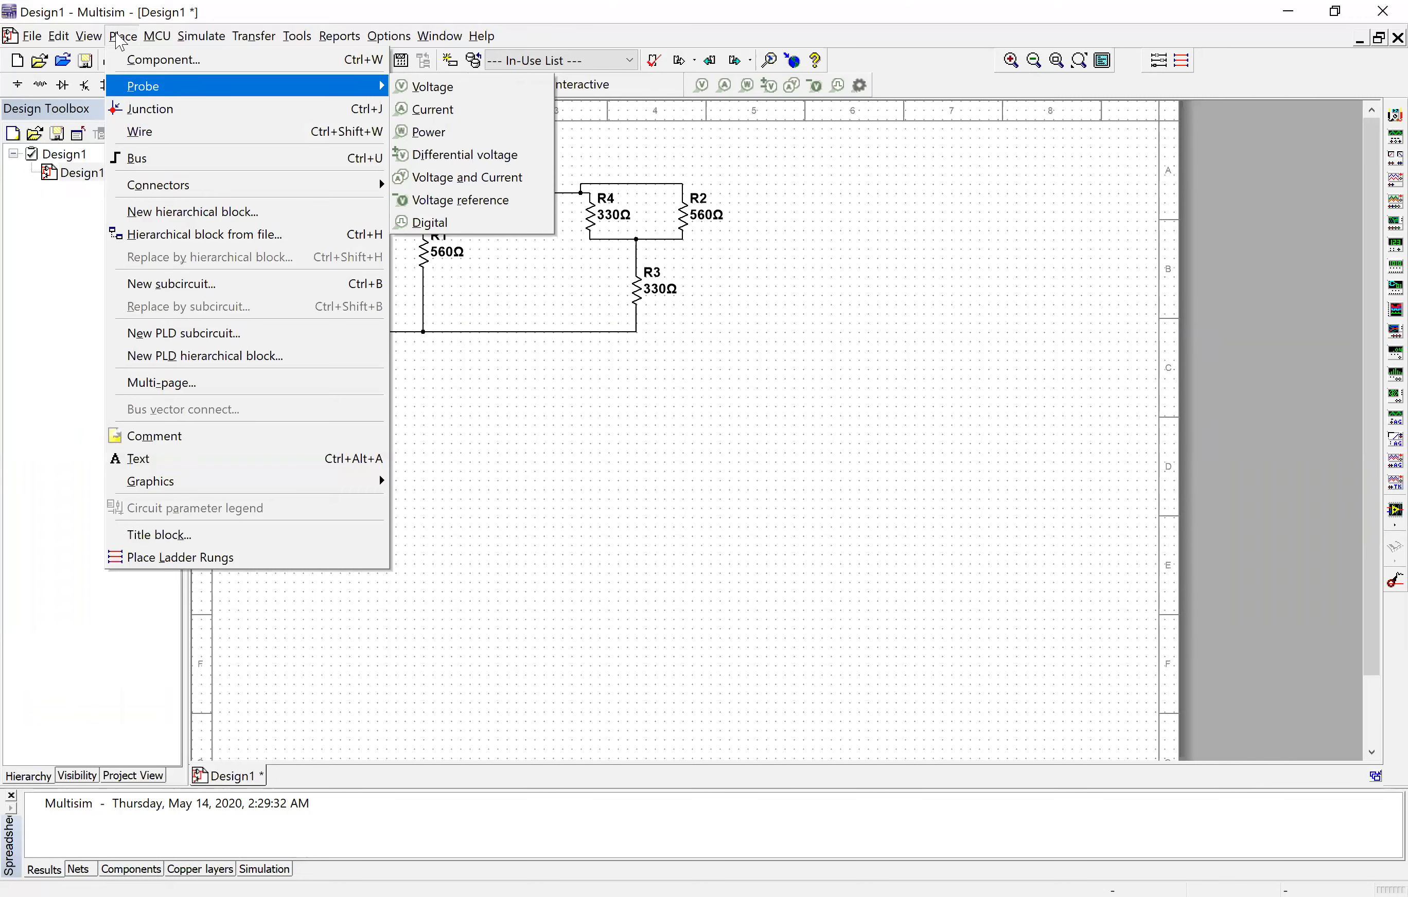
pyautogui.click(201, 36)
pyautogui.moveTo(230, 170)
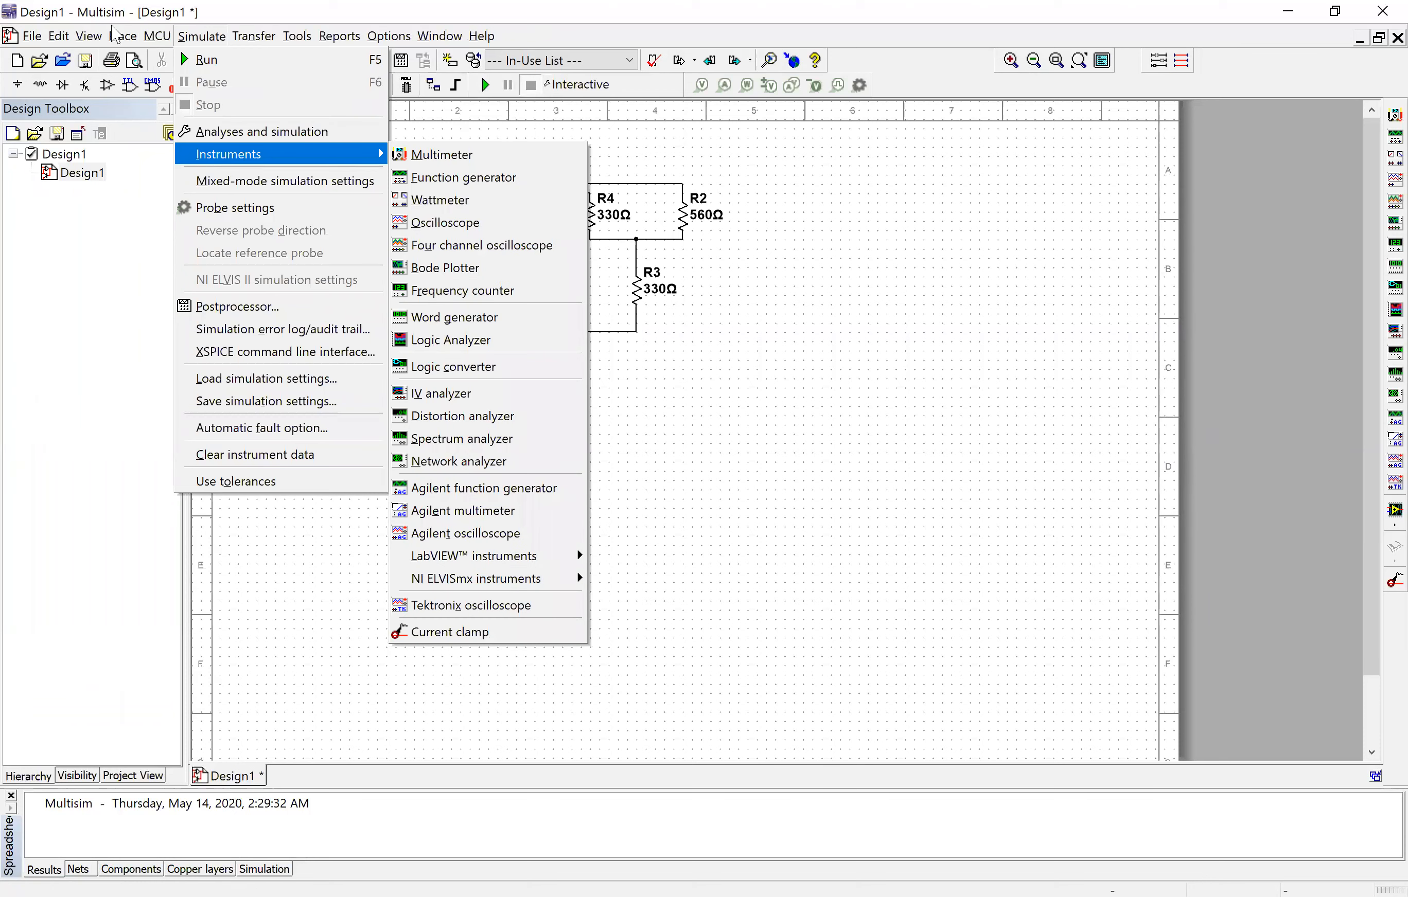
pyautogui.click(121, 36)
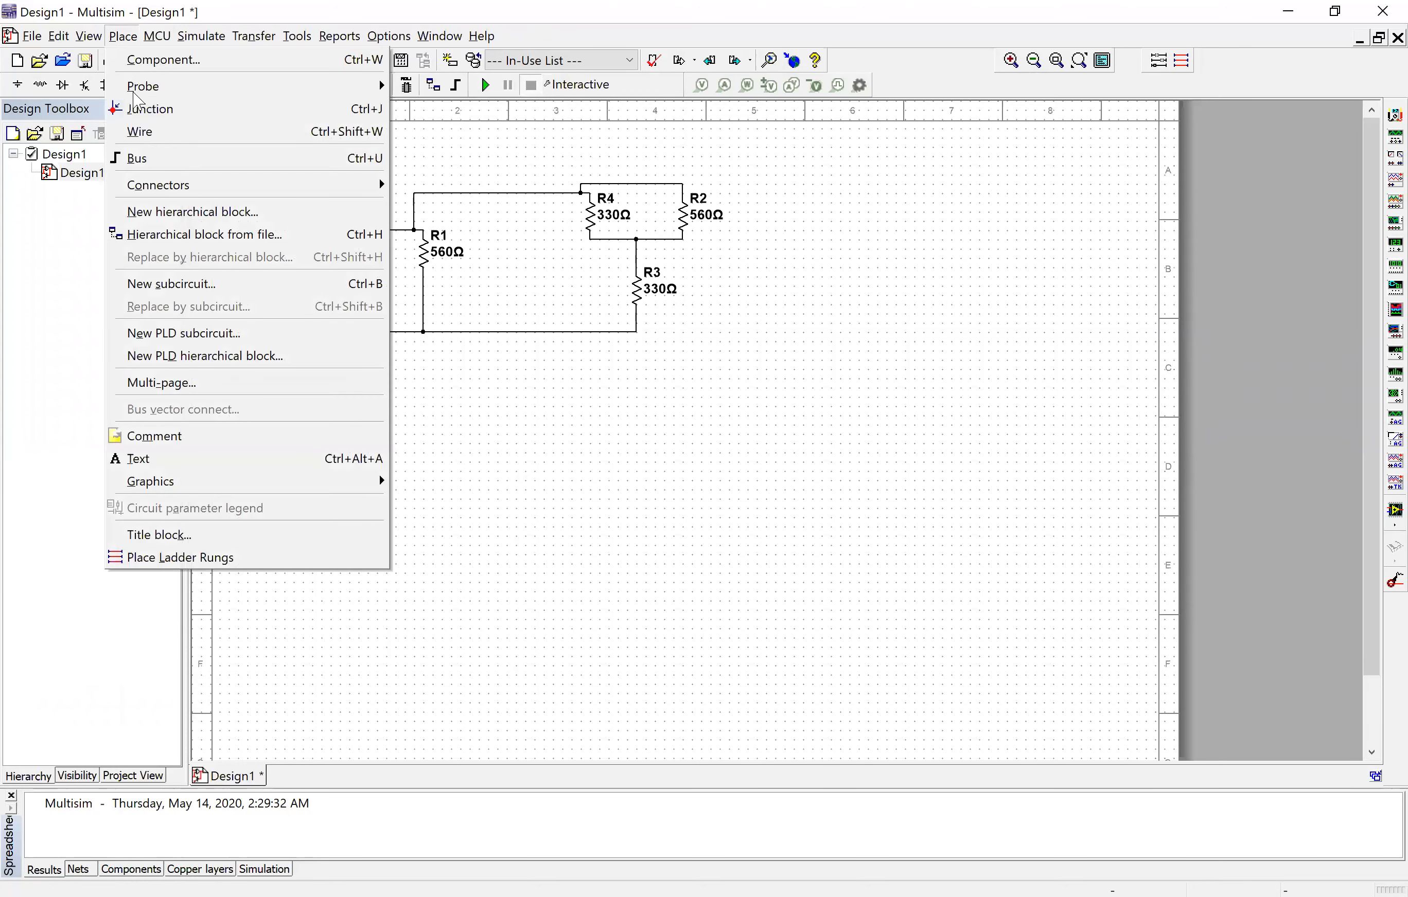
pyautogui.moveTo(142, 86)
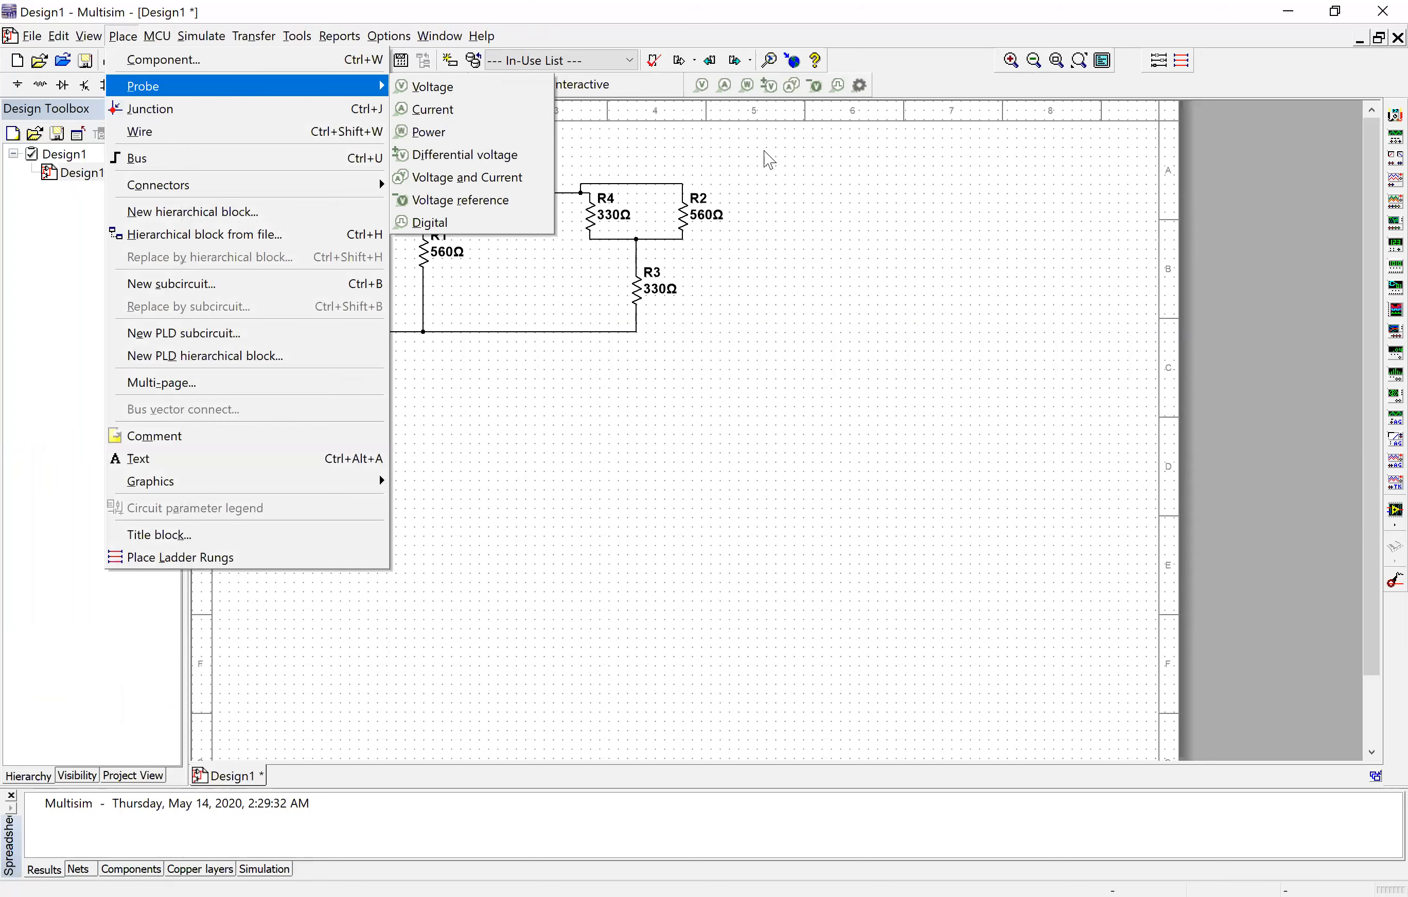
pyautogui.click(768, 160)
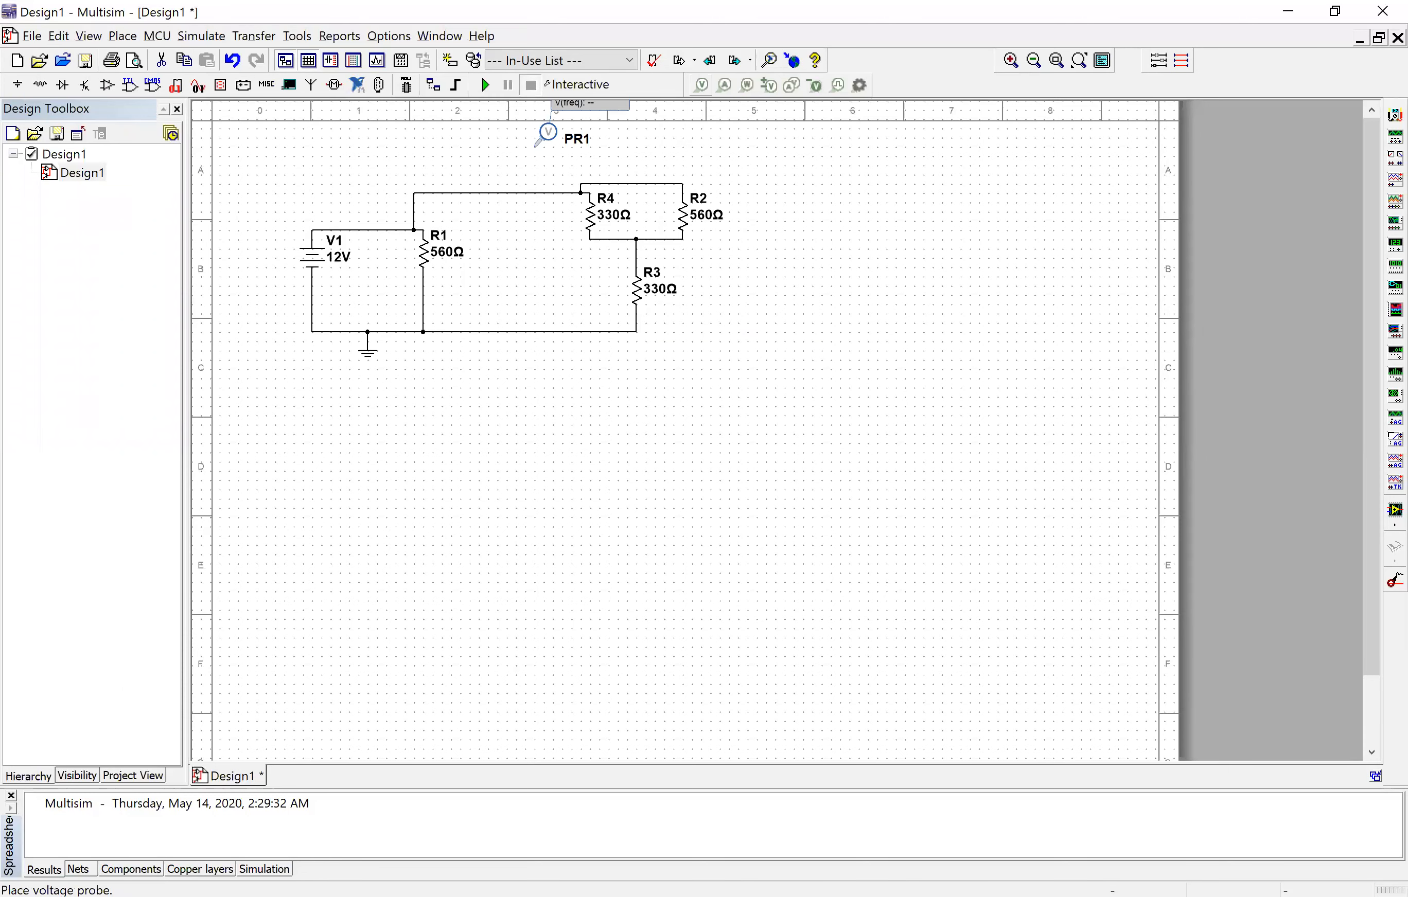
# Place a voltage probe and a current probe on the upper wire between R1 and R4.
pyautogui.click(435, 183)
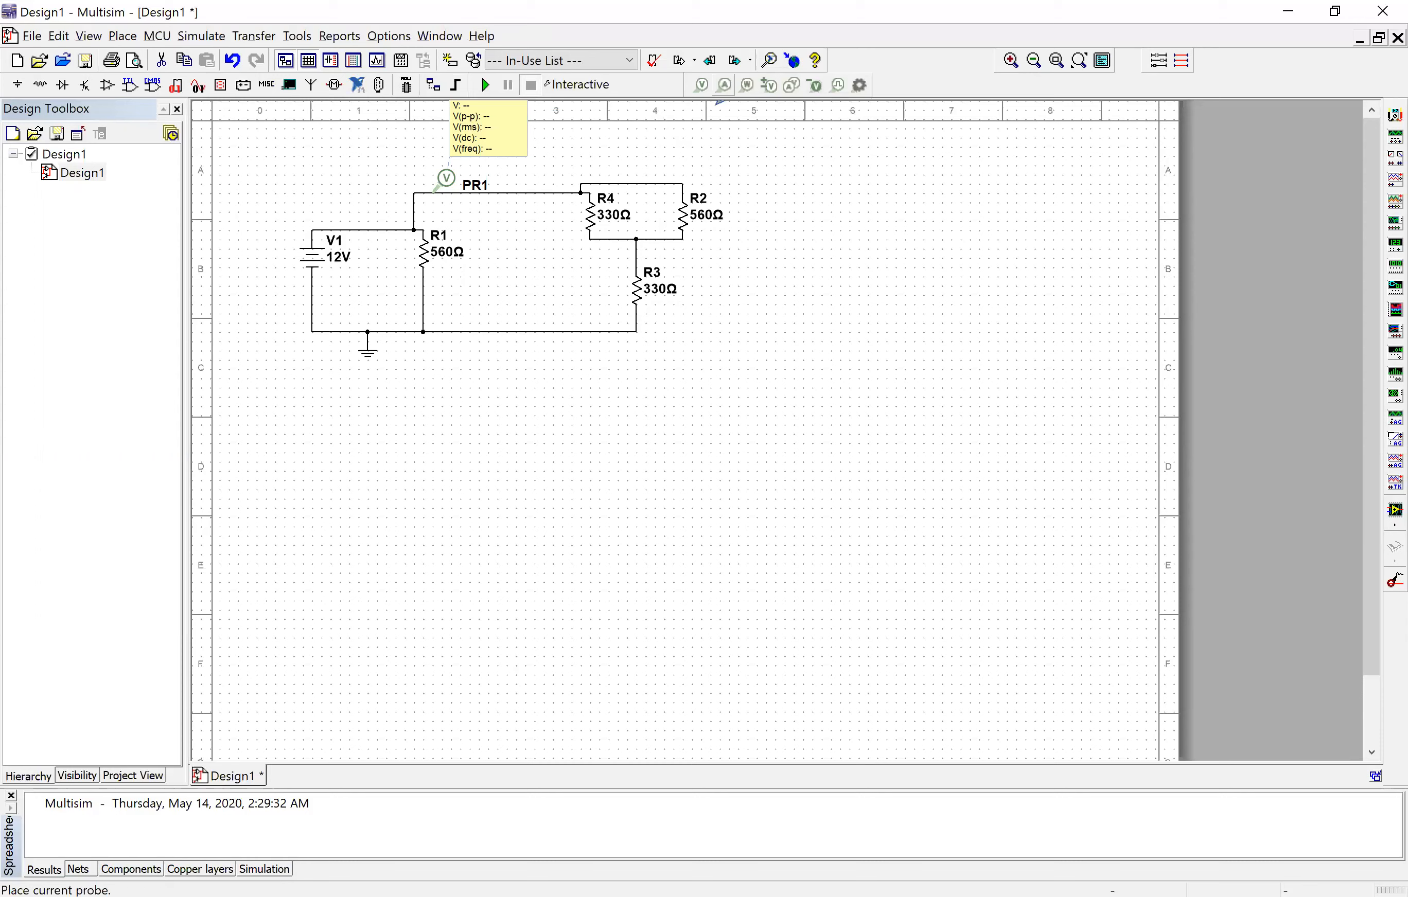
pyautogui.click(533, 188)
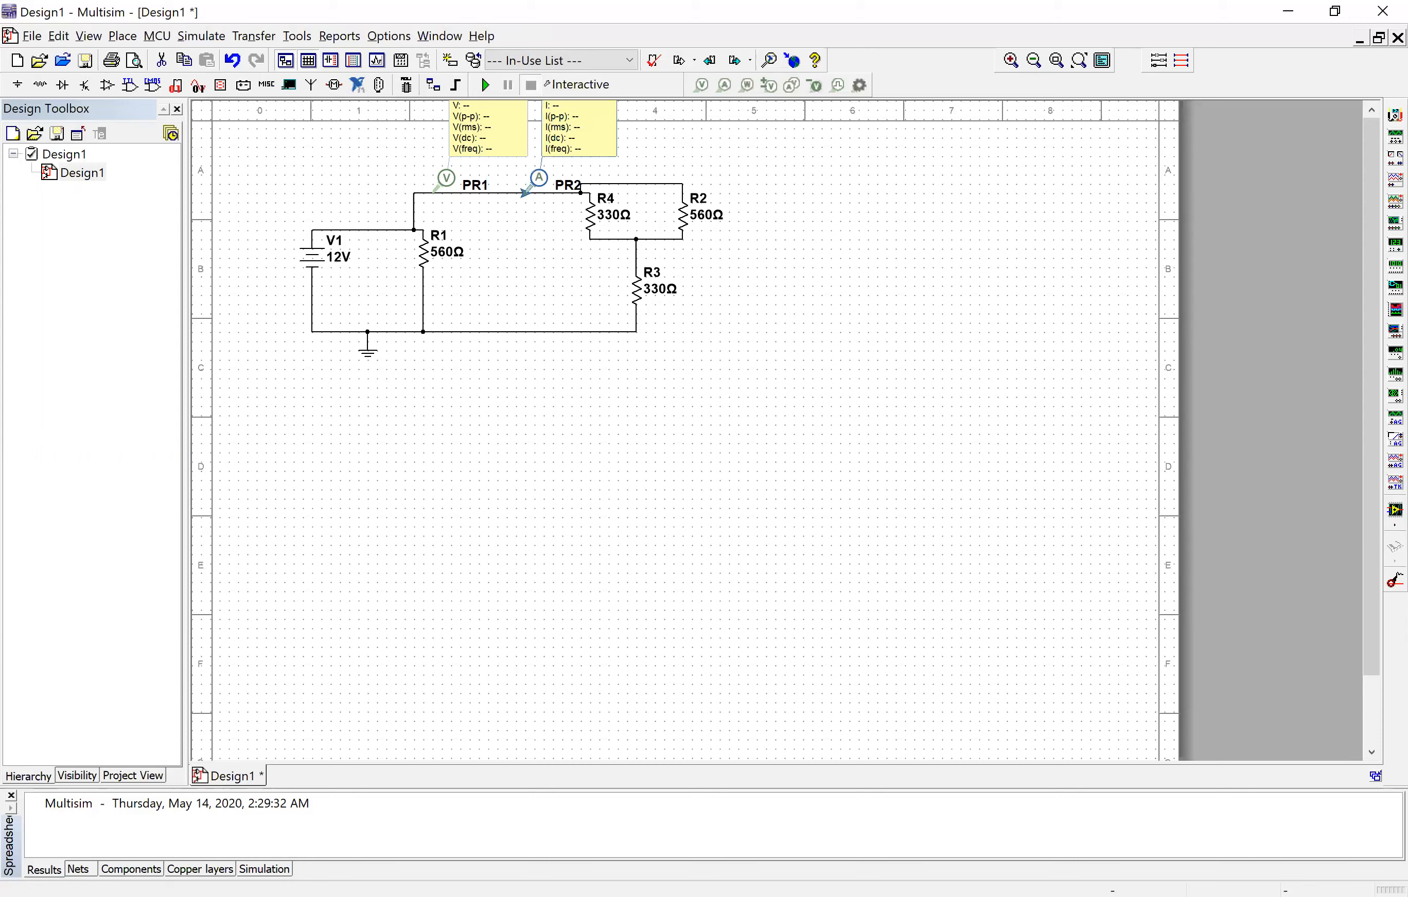
pyautogui.click(525, 189)
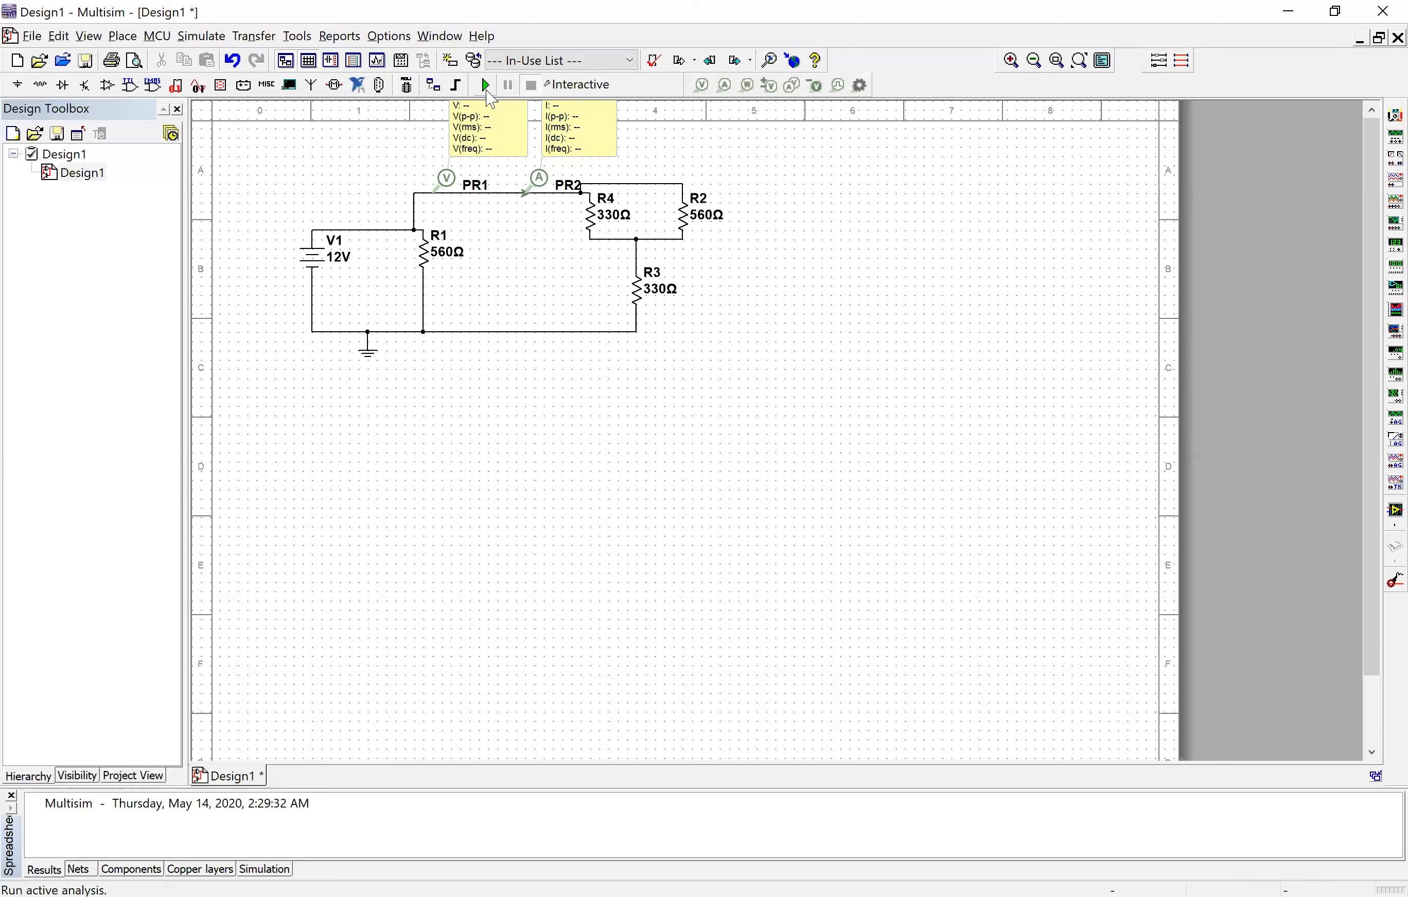
# Run the interactive simulation to read the voltage and current probes, and stop it.
pyautogui.click(207, 38)
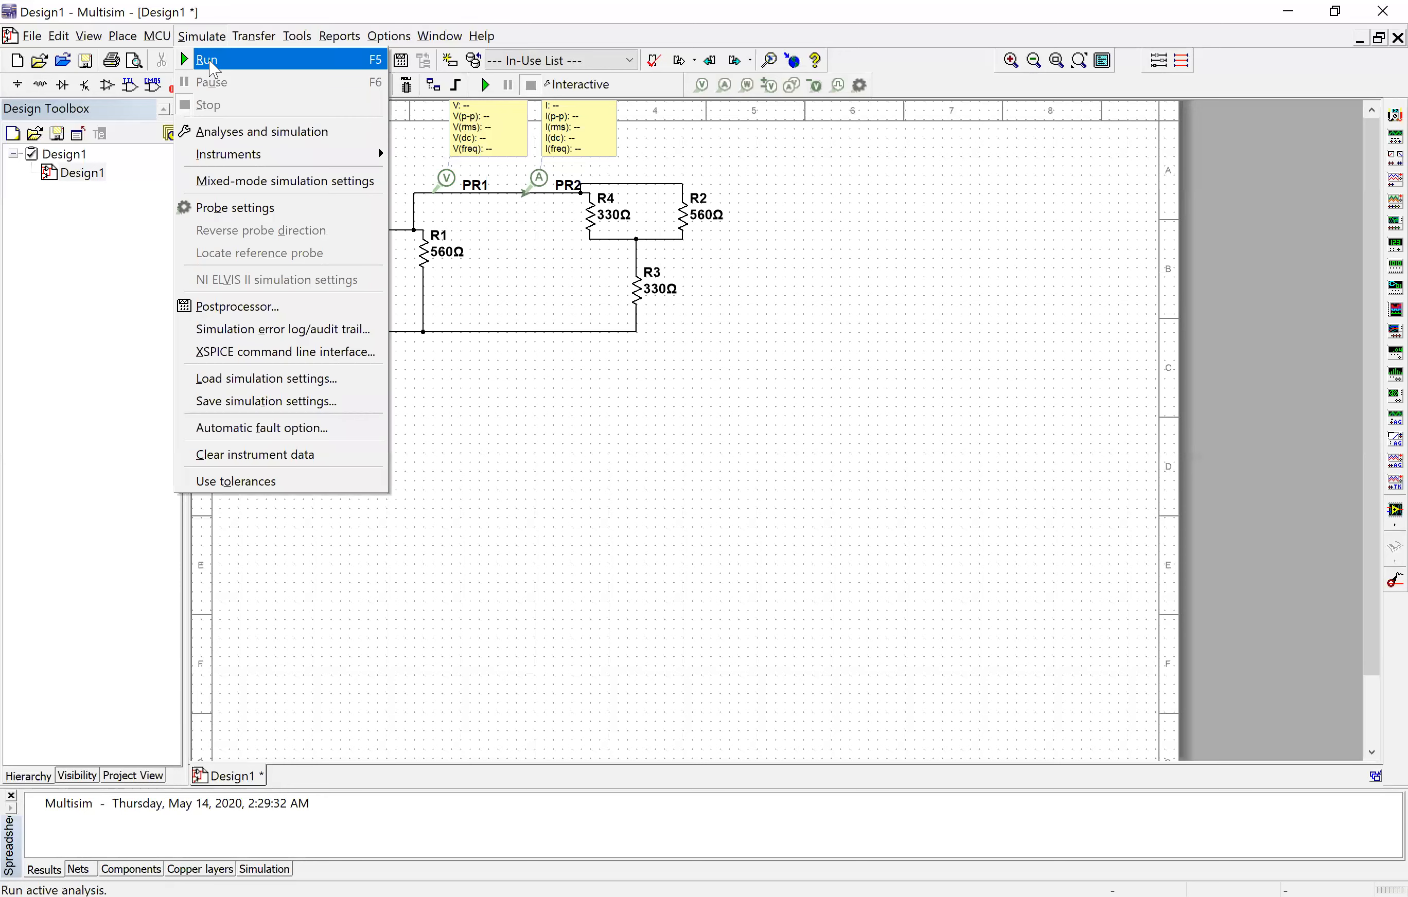
pyautogui.click(213, 67)
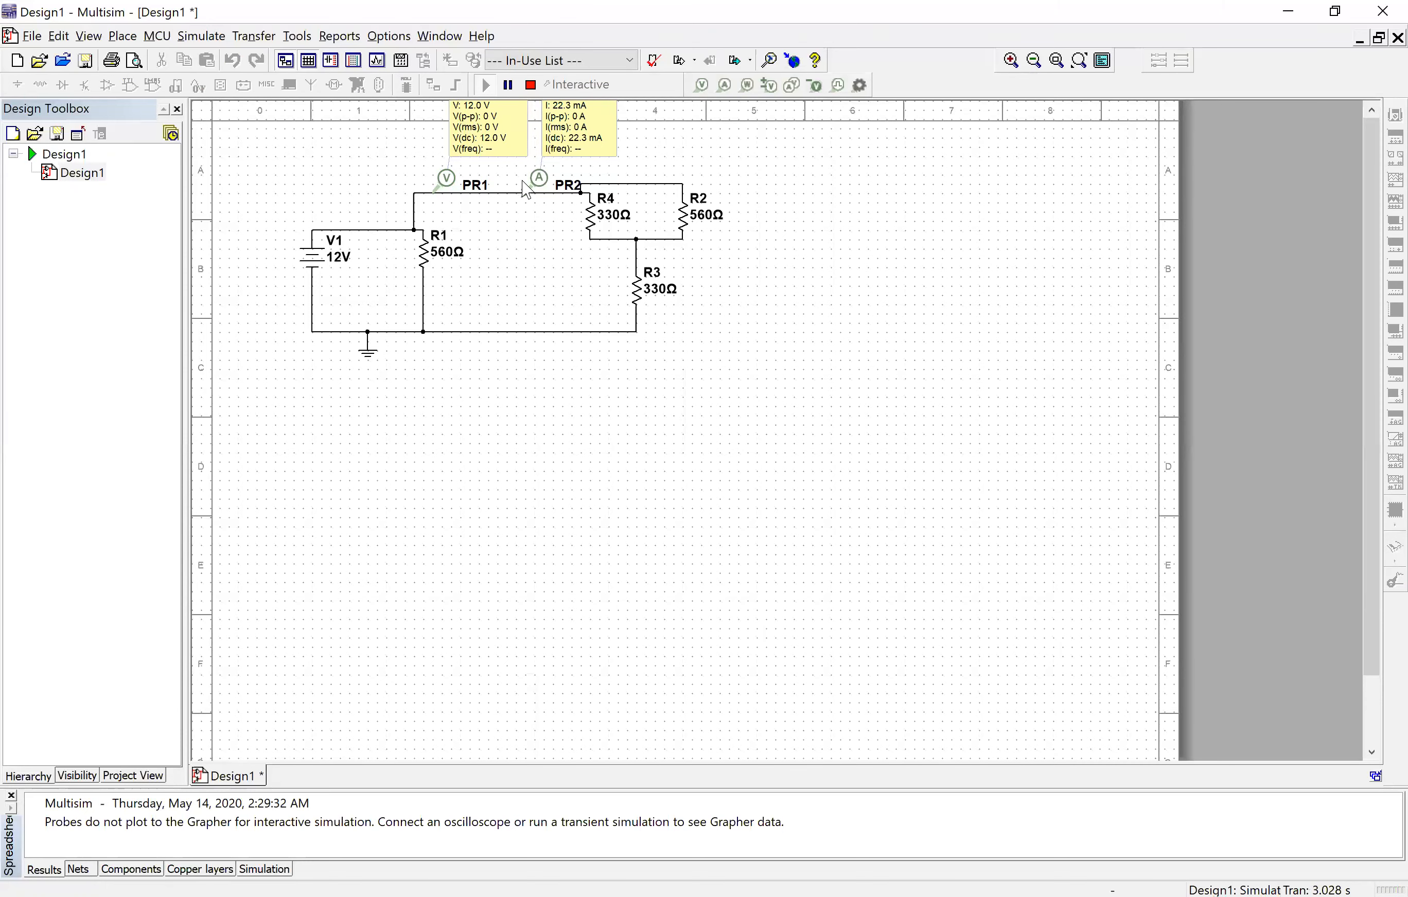
pyautogui.click(531, 86)
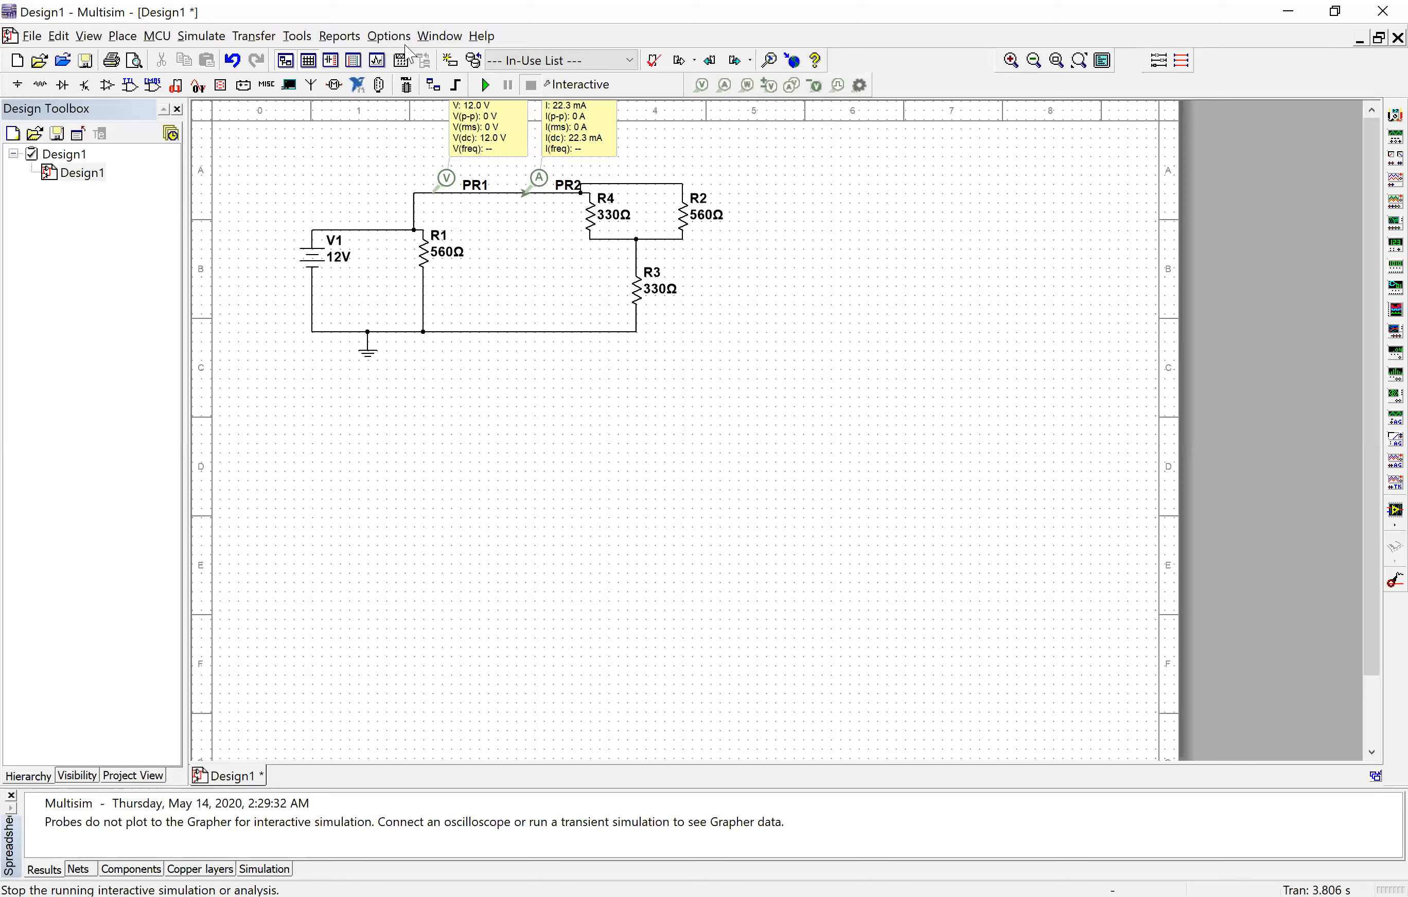
# Place a multimeter on the sheet beside R2, on the side away from R4.
pyautogui.click(207, 39)
pyautogui.moveTo(313, 153)
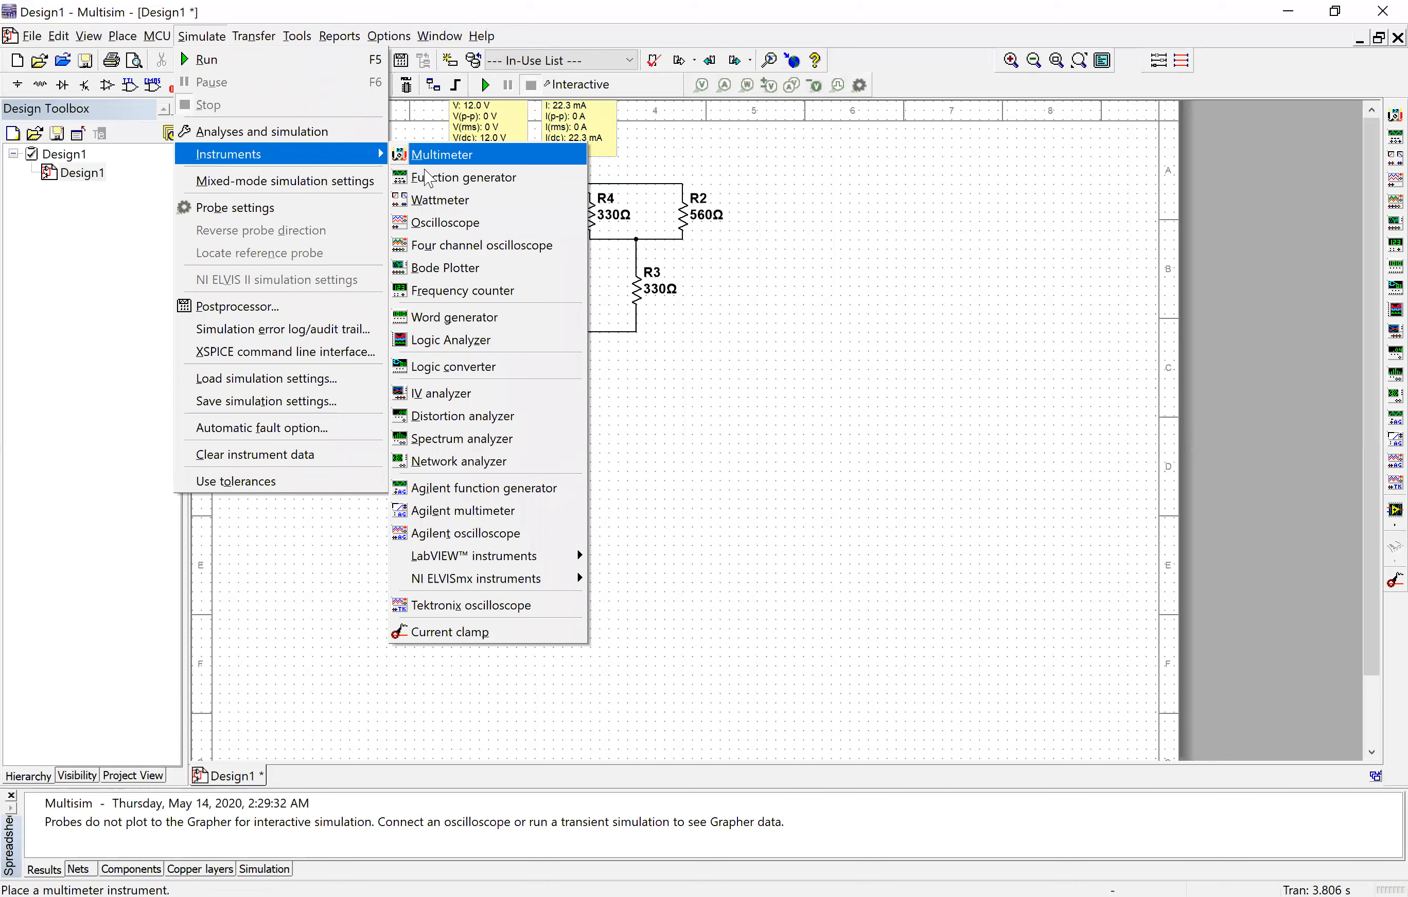
pyautogui.click(428, 155)
pyautogui.click(806, 228)
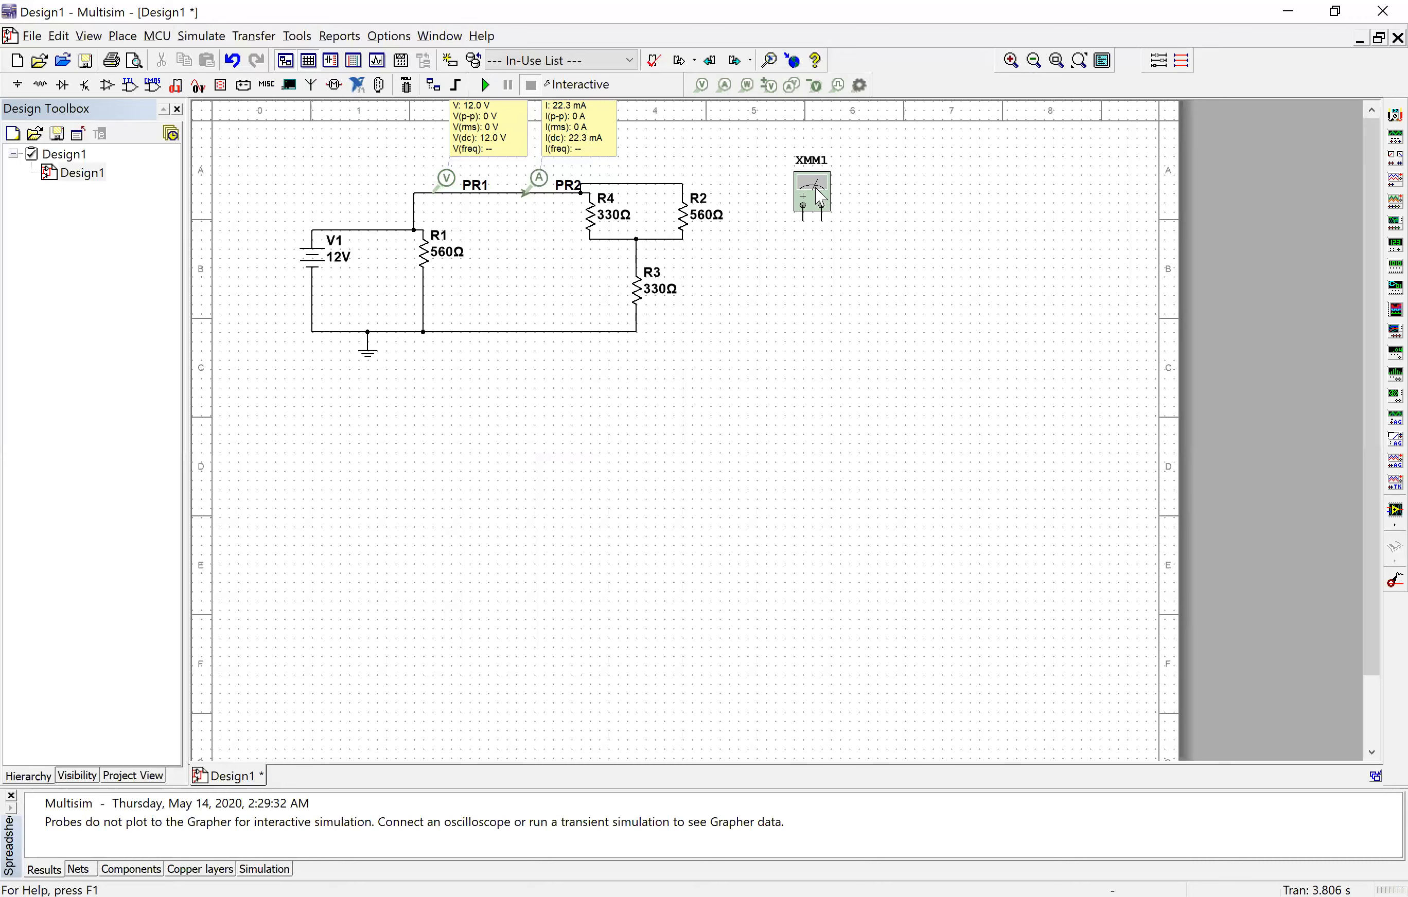
# Rotate the multimeter 90° clockwise and wire it across R2, positive terminal to the upper node and negative terminal to the lower node.
pyautogui.click(820, 200)
pyautogui.hotkey('ctrl', 'r')
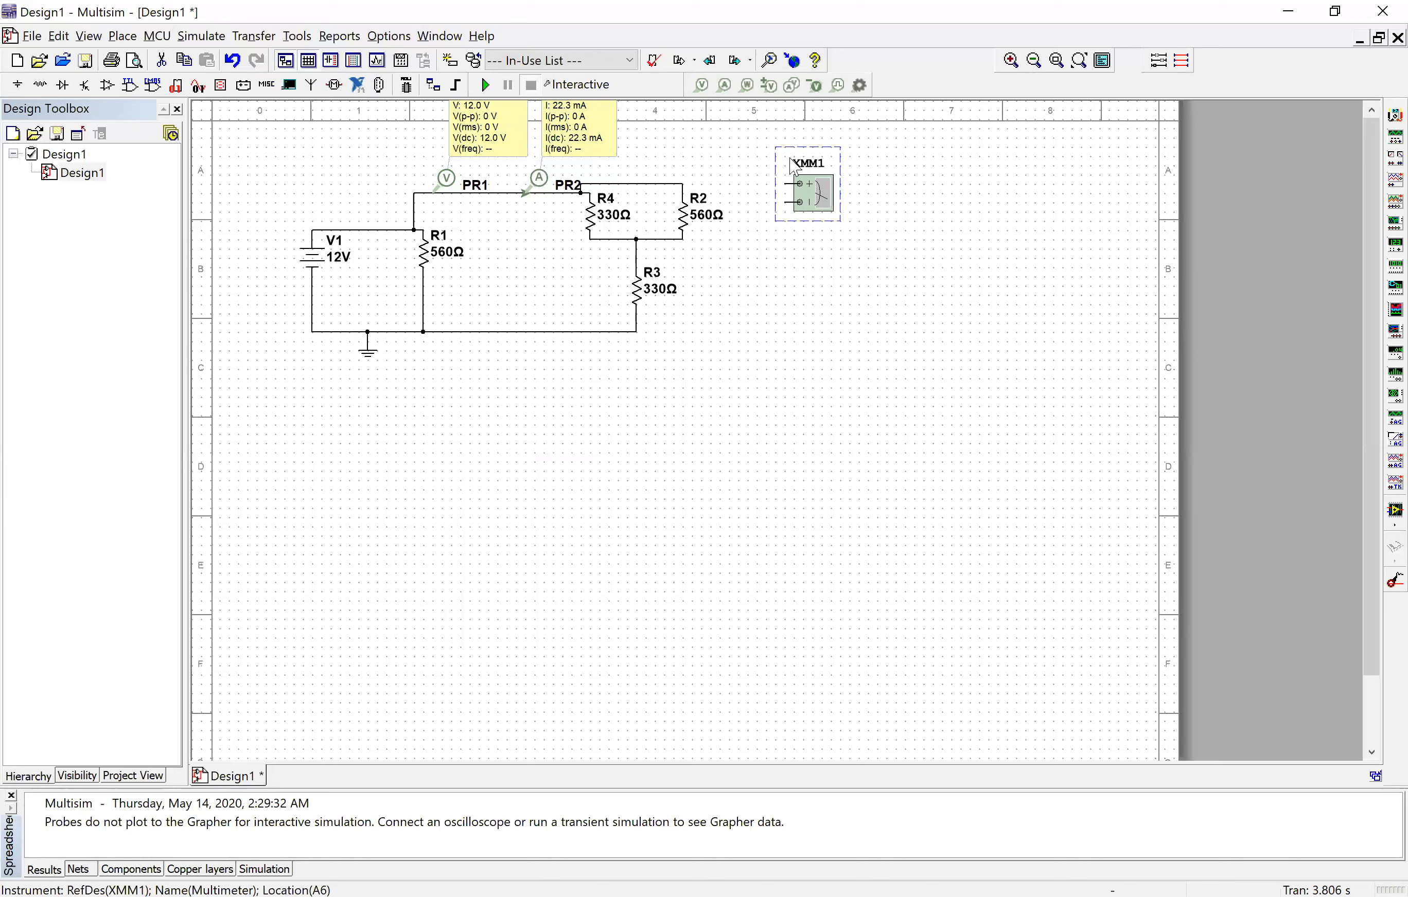
pyautogui.click(784, 184)
pyautogui.click(675, 184)
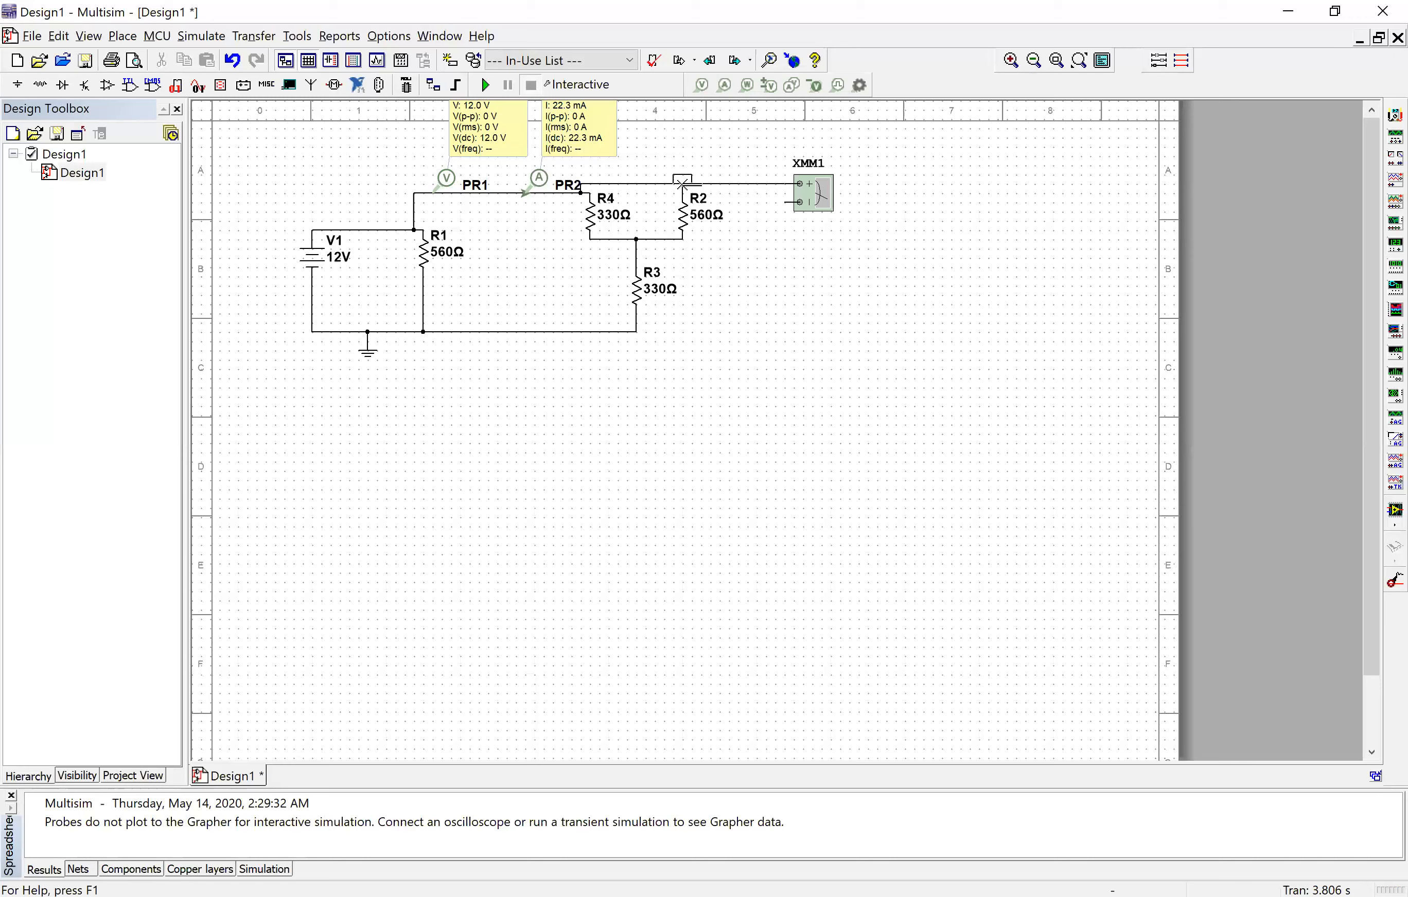
pyautogui.click(798, 202)
pyautogui.click(696, 239)
pyautogui.click(674, 239)
pyautogui.moveTo(703, 245); pyautogui.dragTo(748, 243)
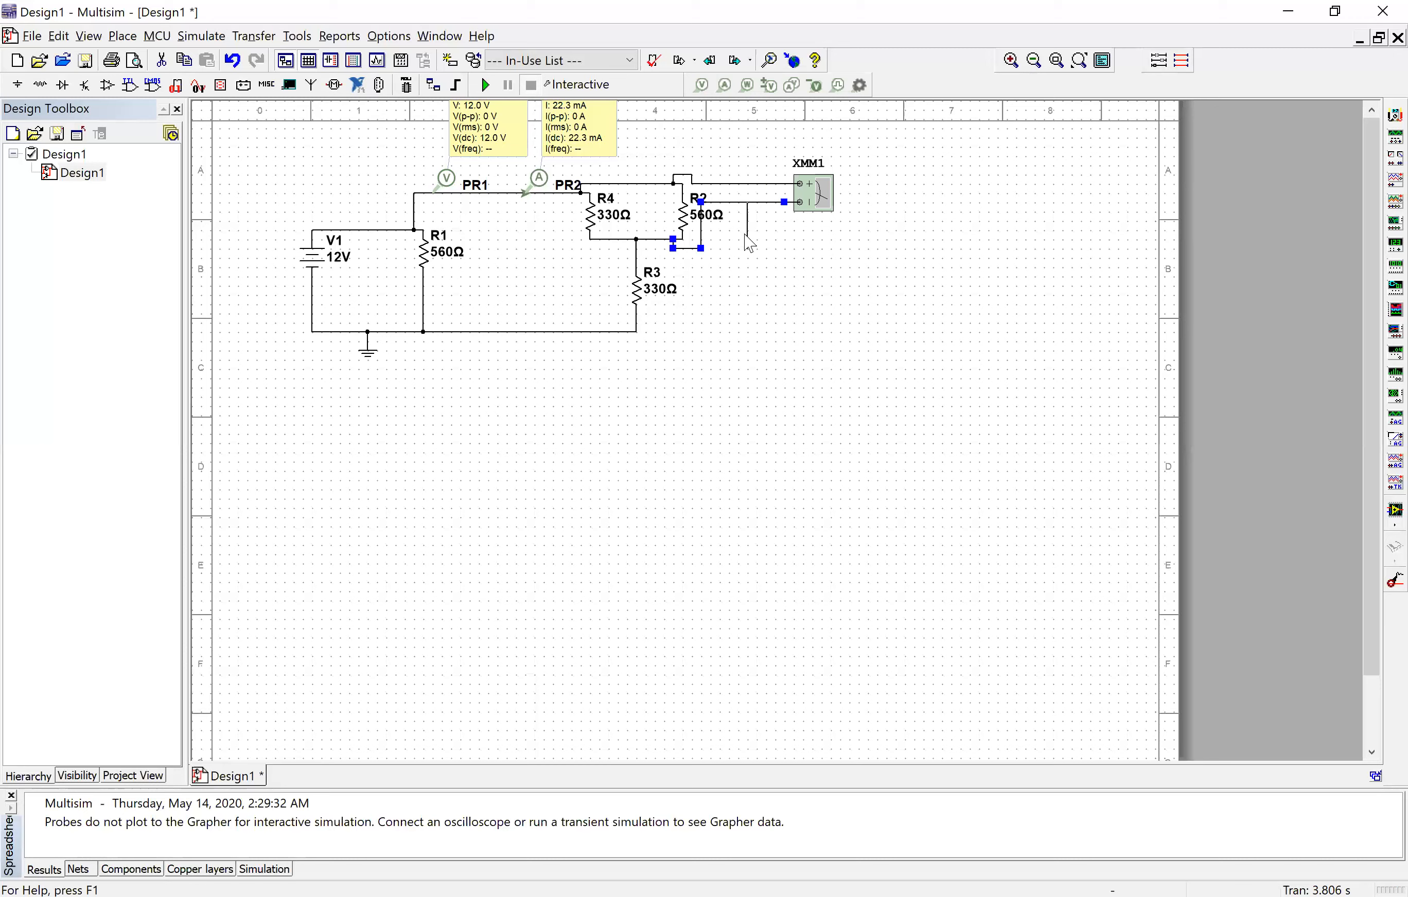
# Open the multimeter readout beside XMM1 and run the interactive simulation to read the DC voltage across R2, stopping it when done.
pyautogui.click(800, 284)
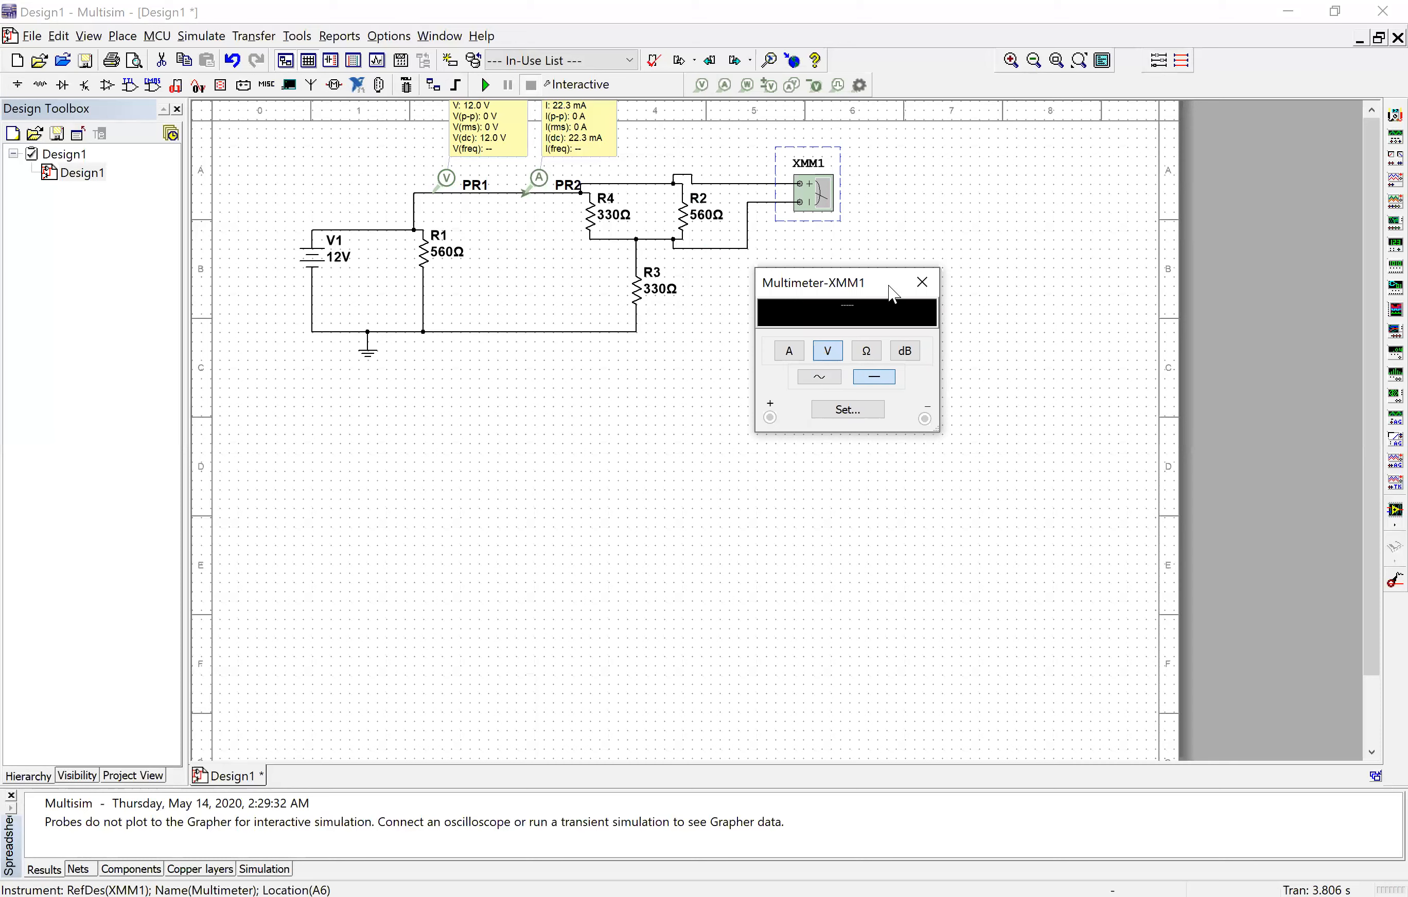
pyautogui.moveTo(893, 293); pyautogui.dragTo(997, 168)
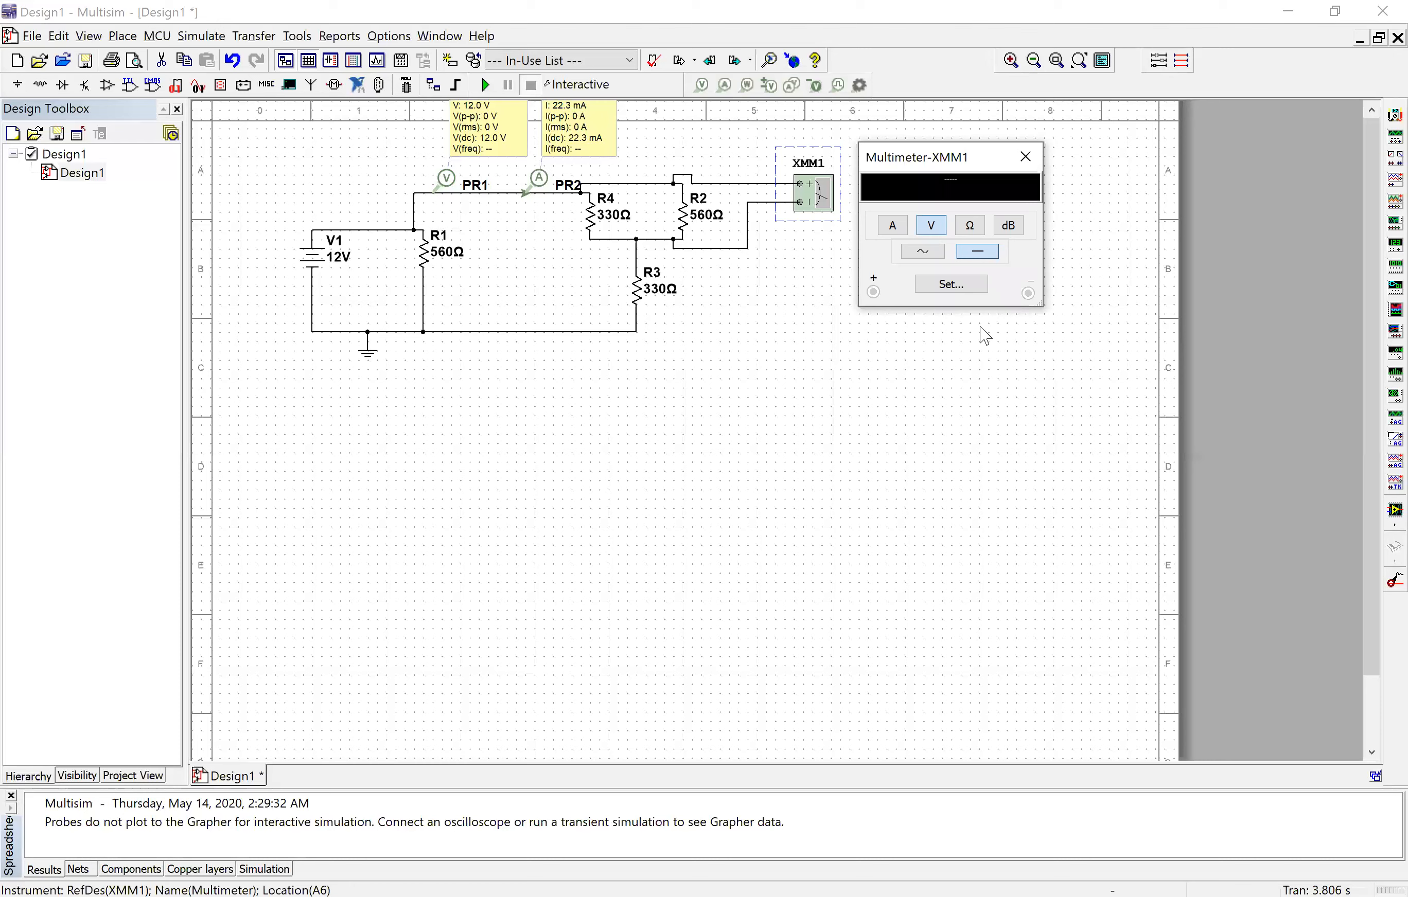
pyautogui.click(486, 86)
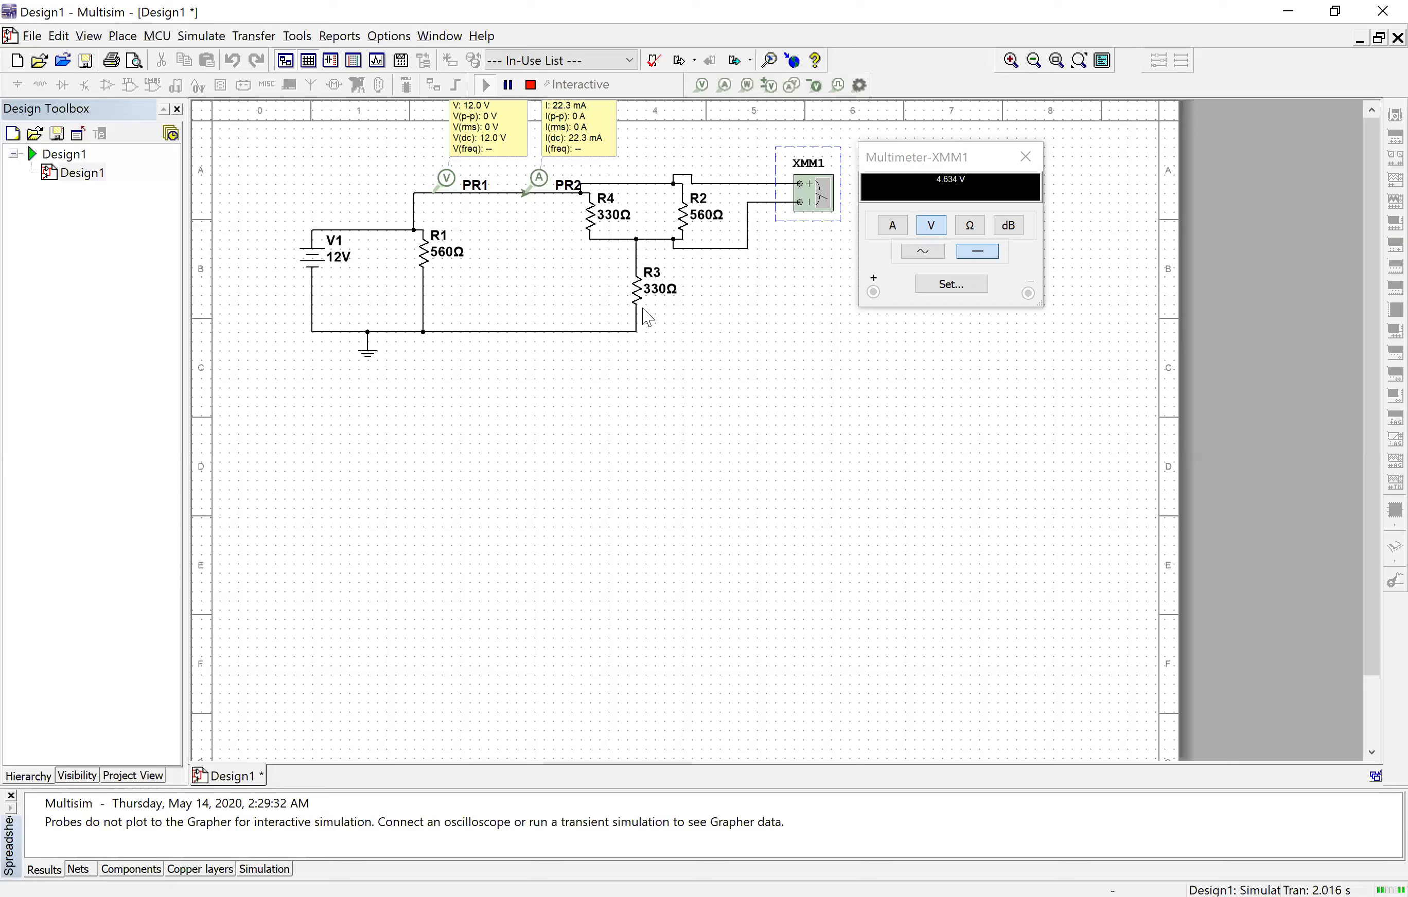
pyautogui.click(123, 38)
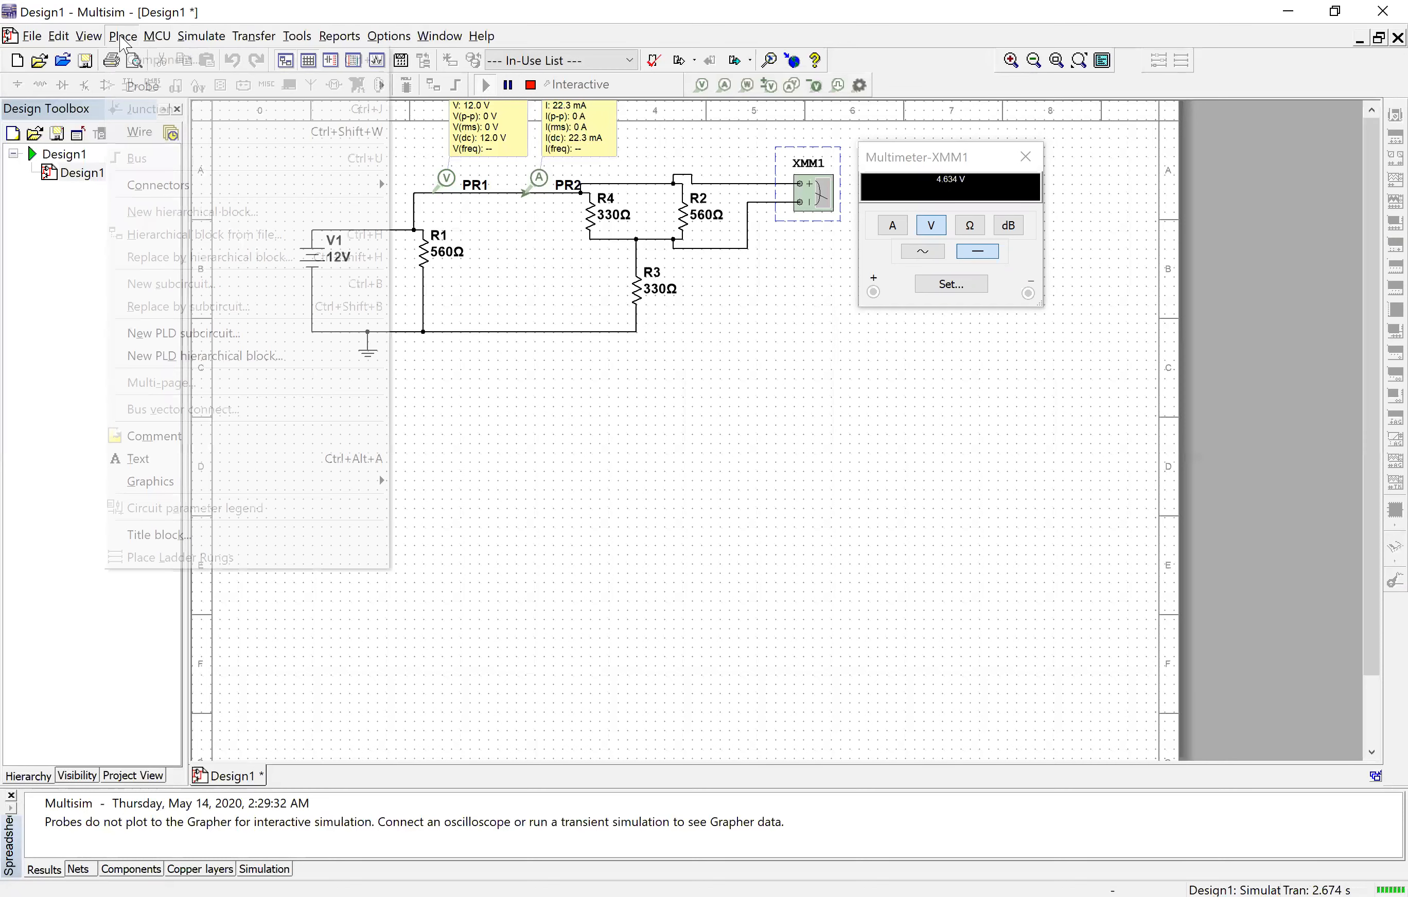
pyautogui.press('Right')
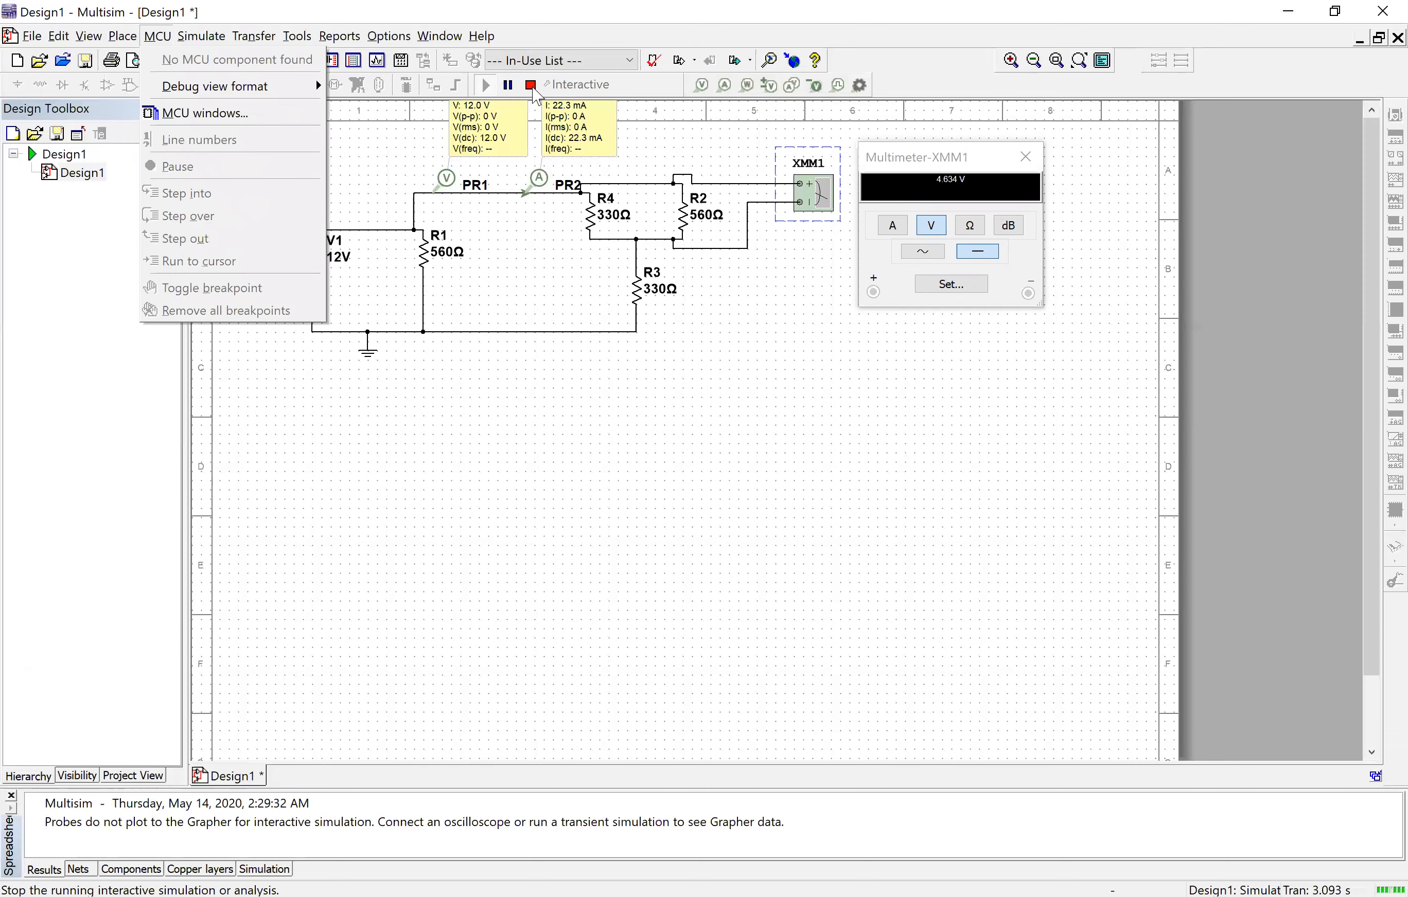
pyautogui.click(532, 90)
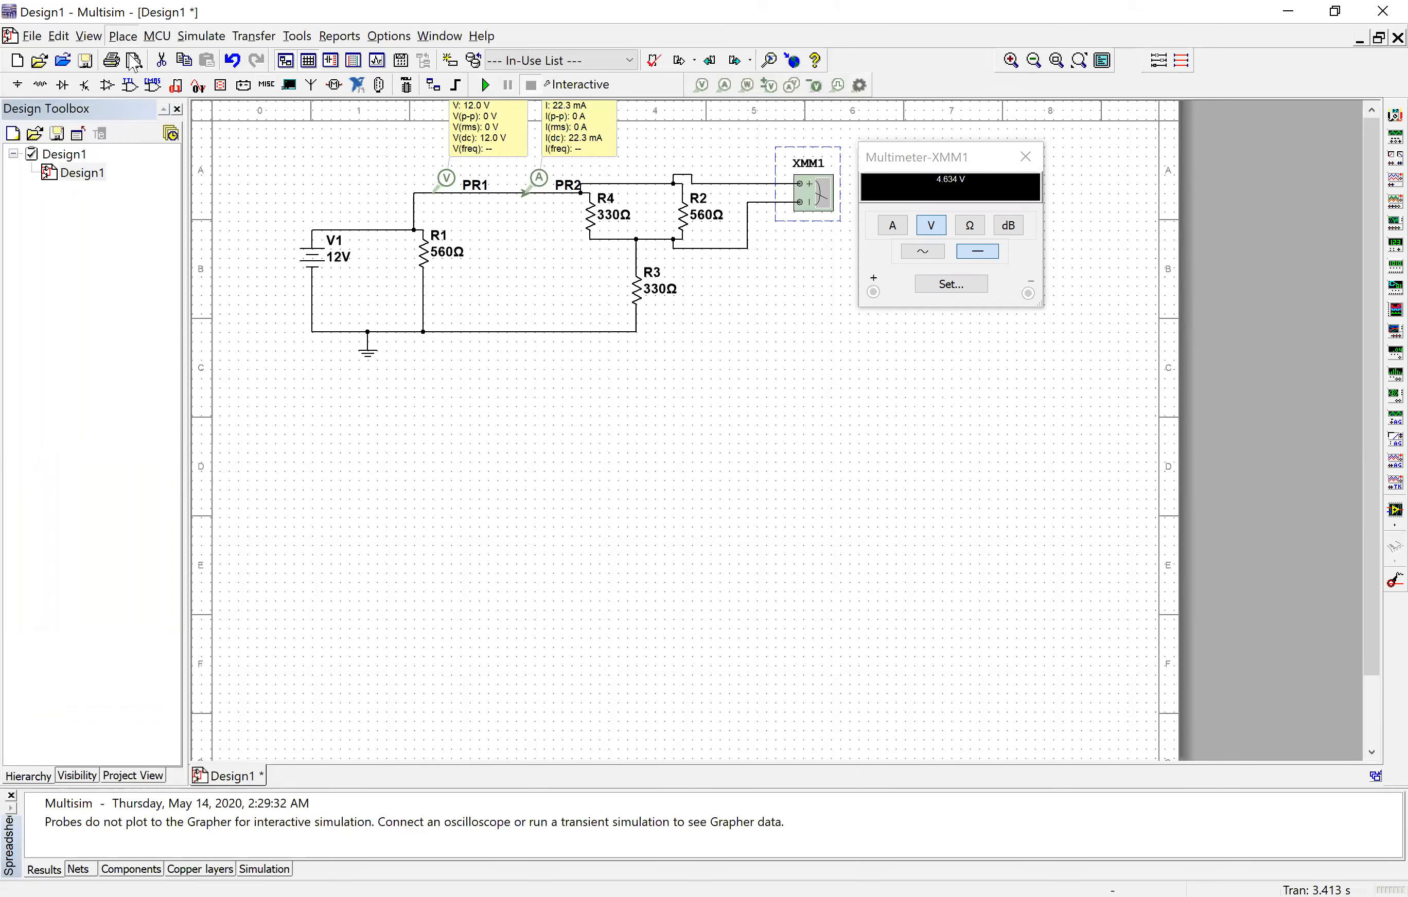
# Place a VOLTMETER_V component from the Indicators group on the sheet, beside R3 and below the multimeter.
pyautogui.press('Down')
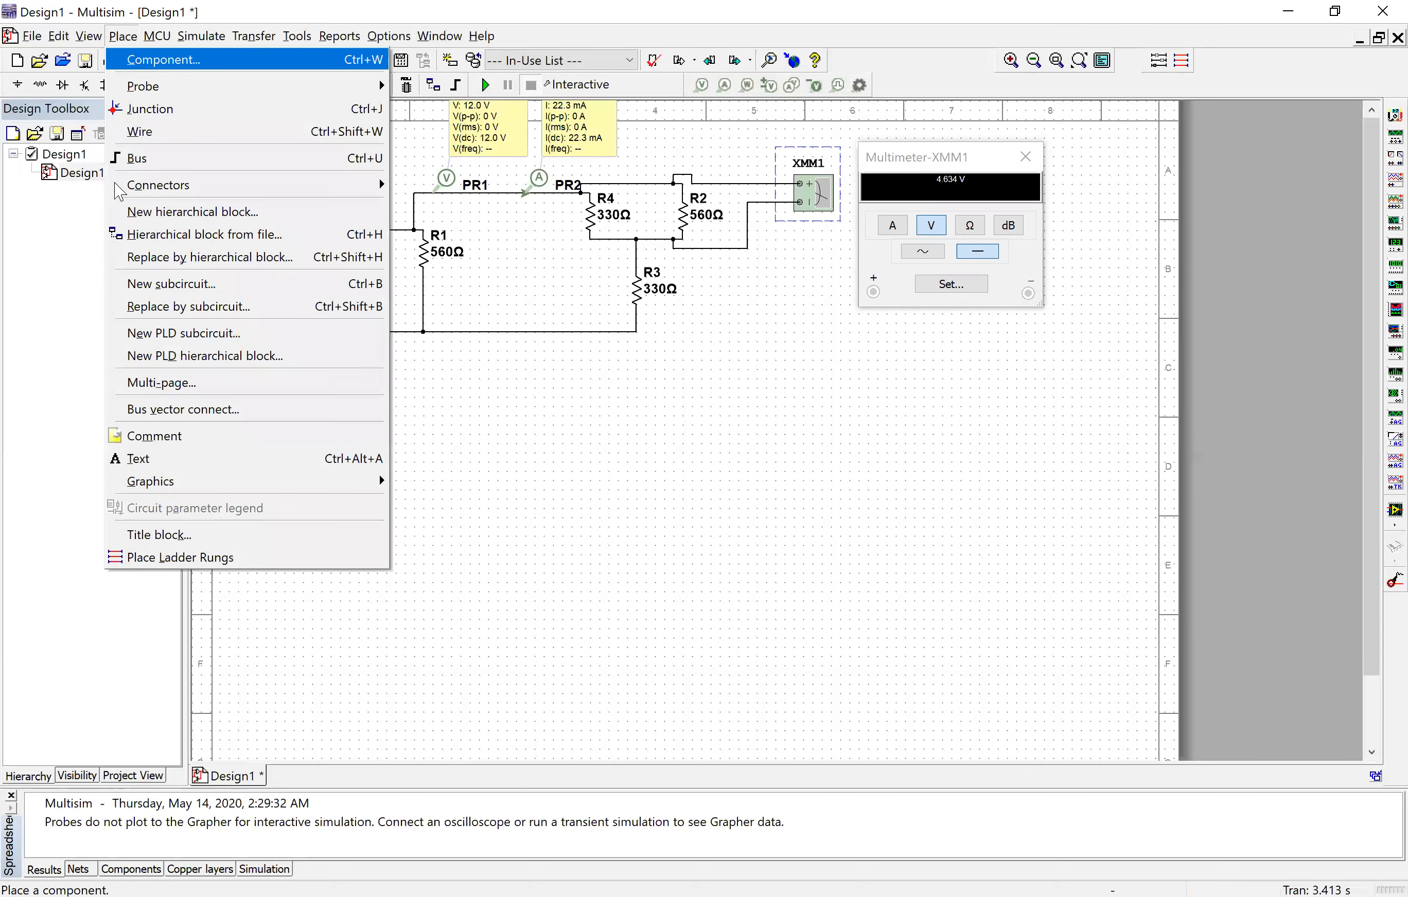
pyautogui.press('Return')
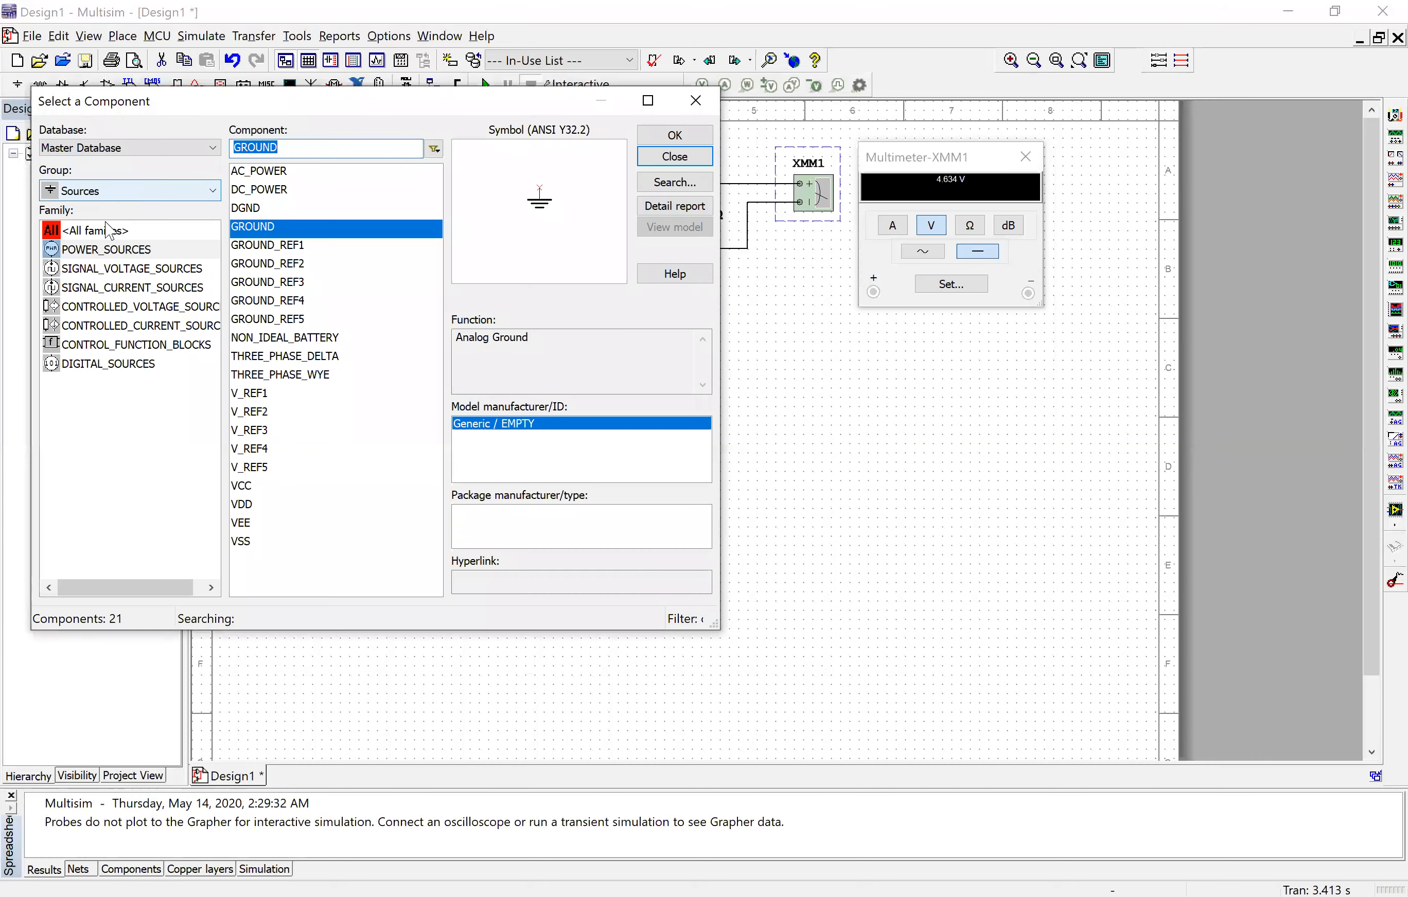
pyautogui.click(104, 191)
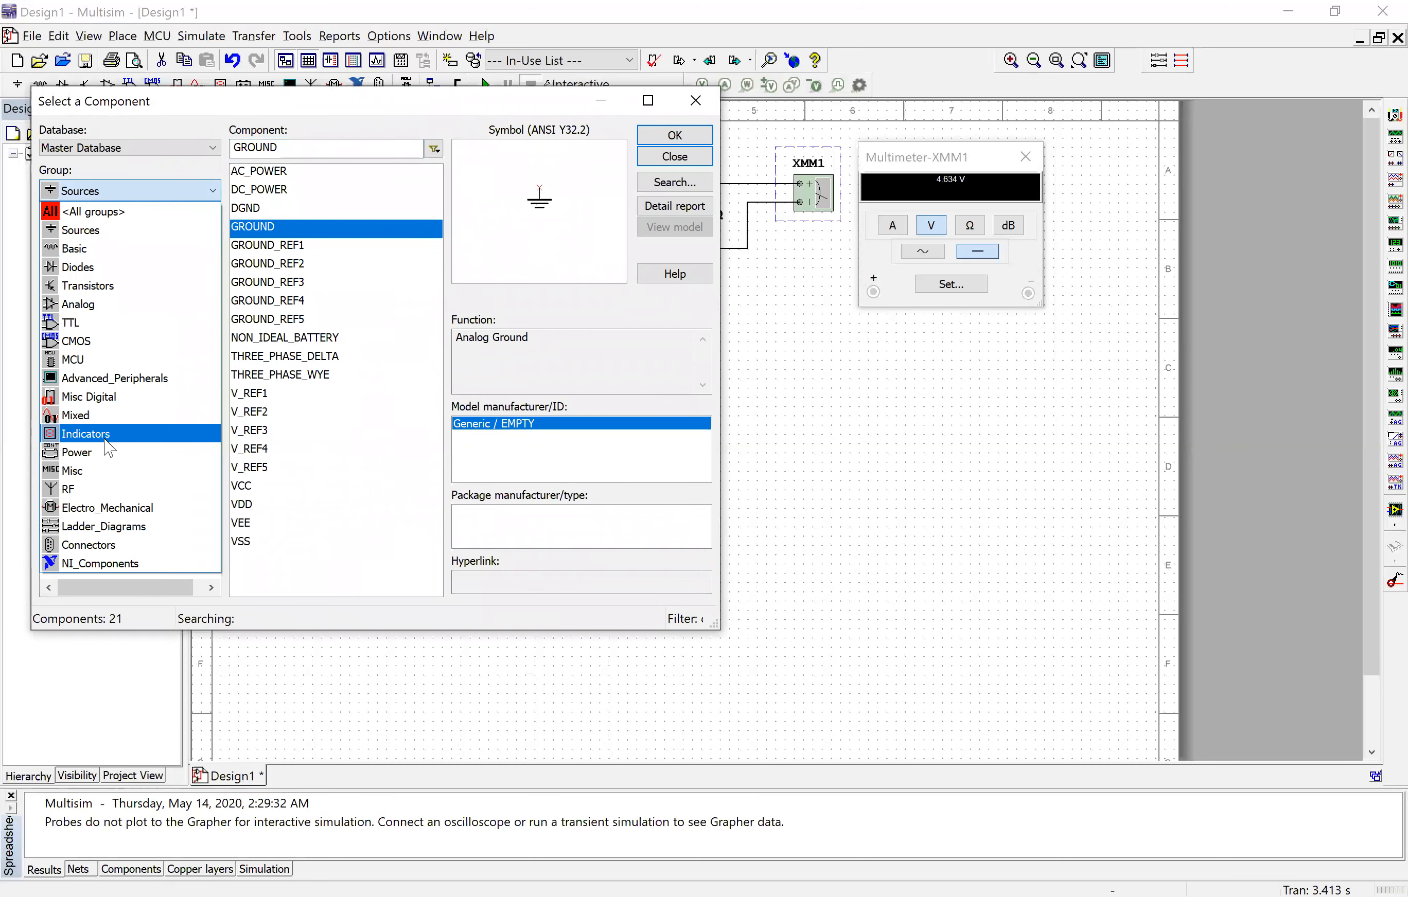
pyautogui.click(106, 438)
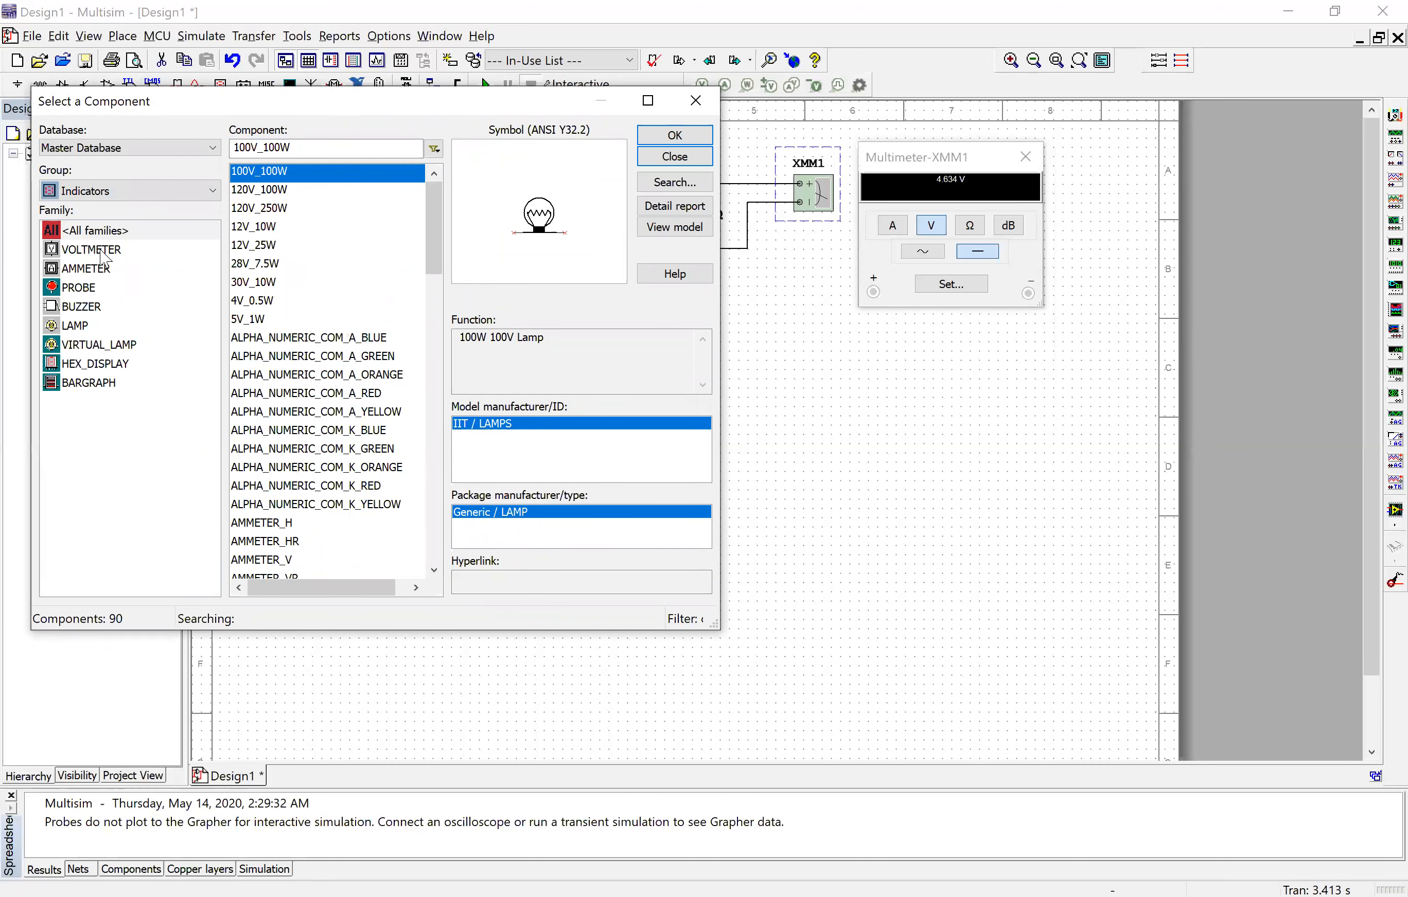
pyautogui.click(101, 250)
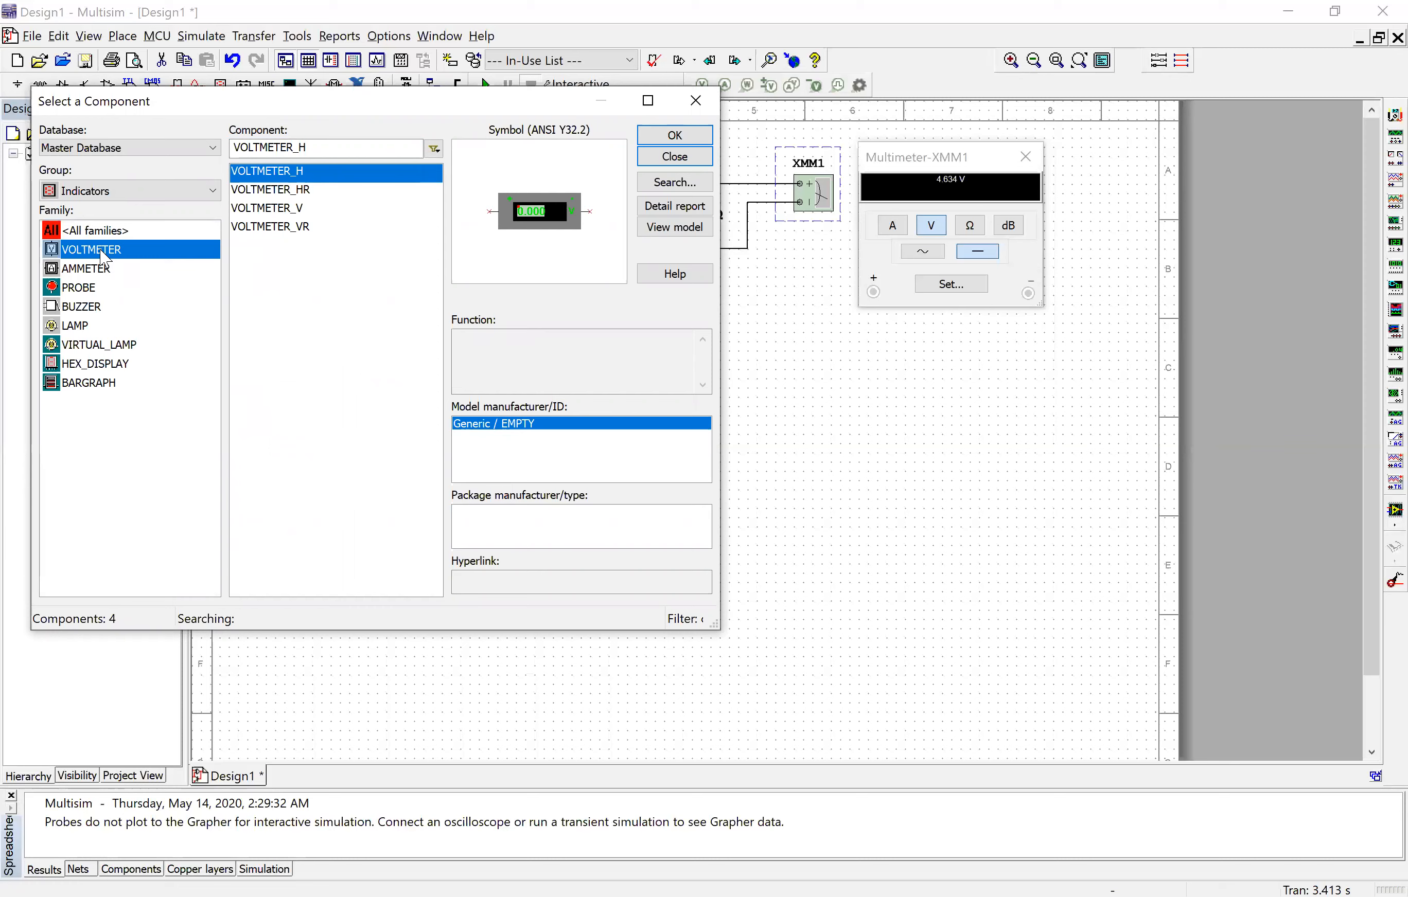
pyautogui.click(255, 211)
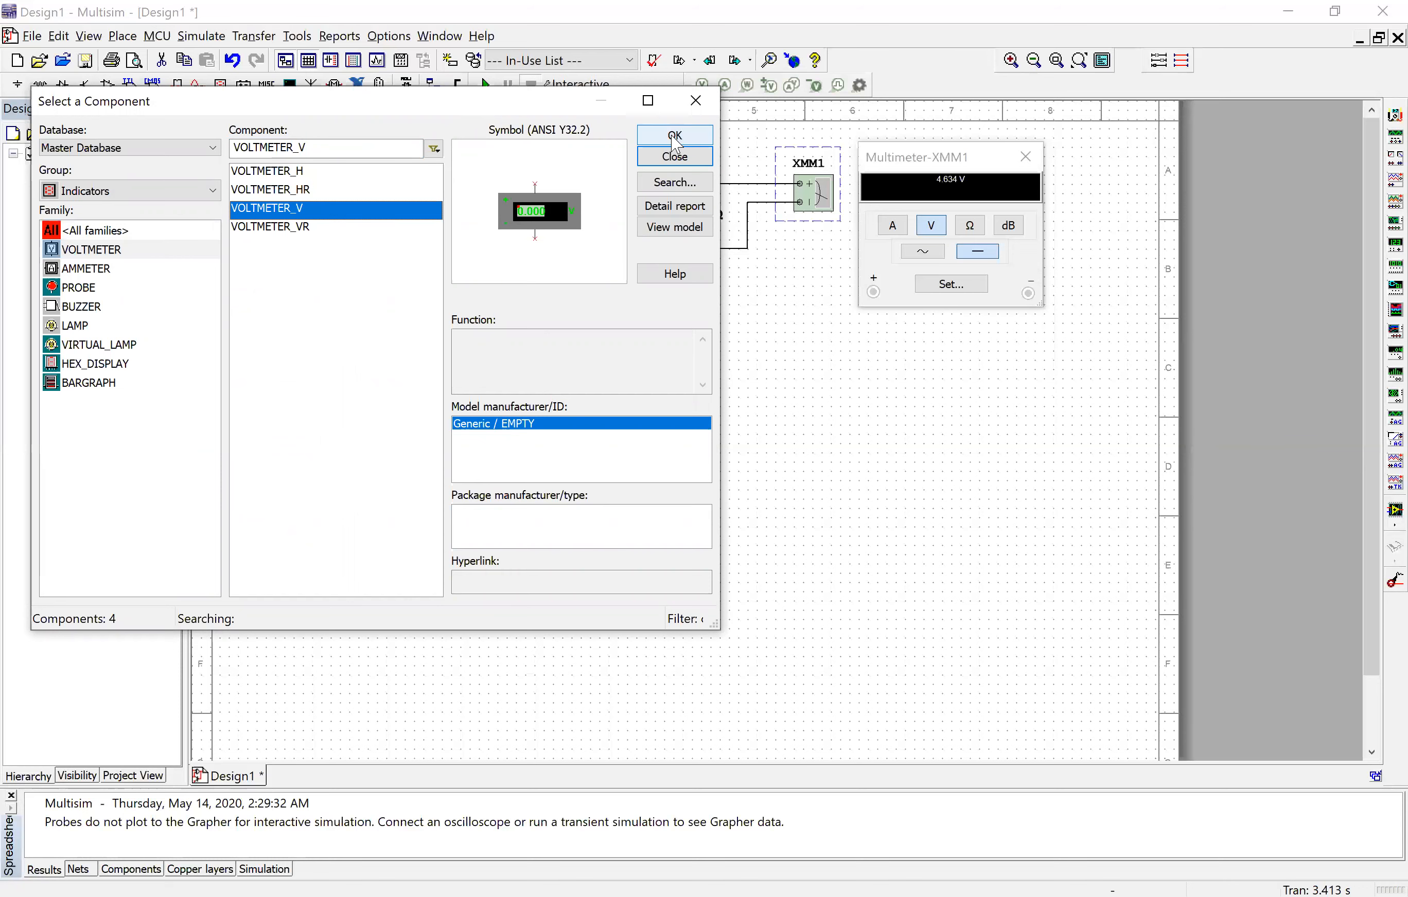
pyautogui.press('Return')
pyautogui.click(755, 323)
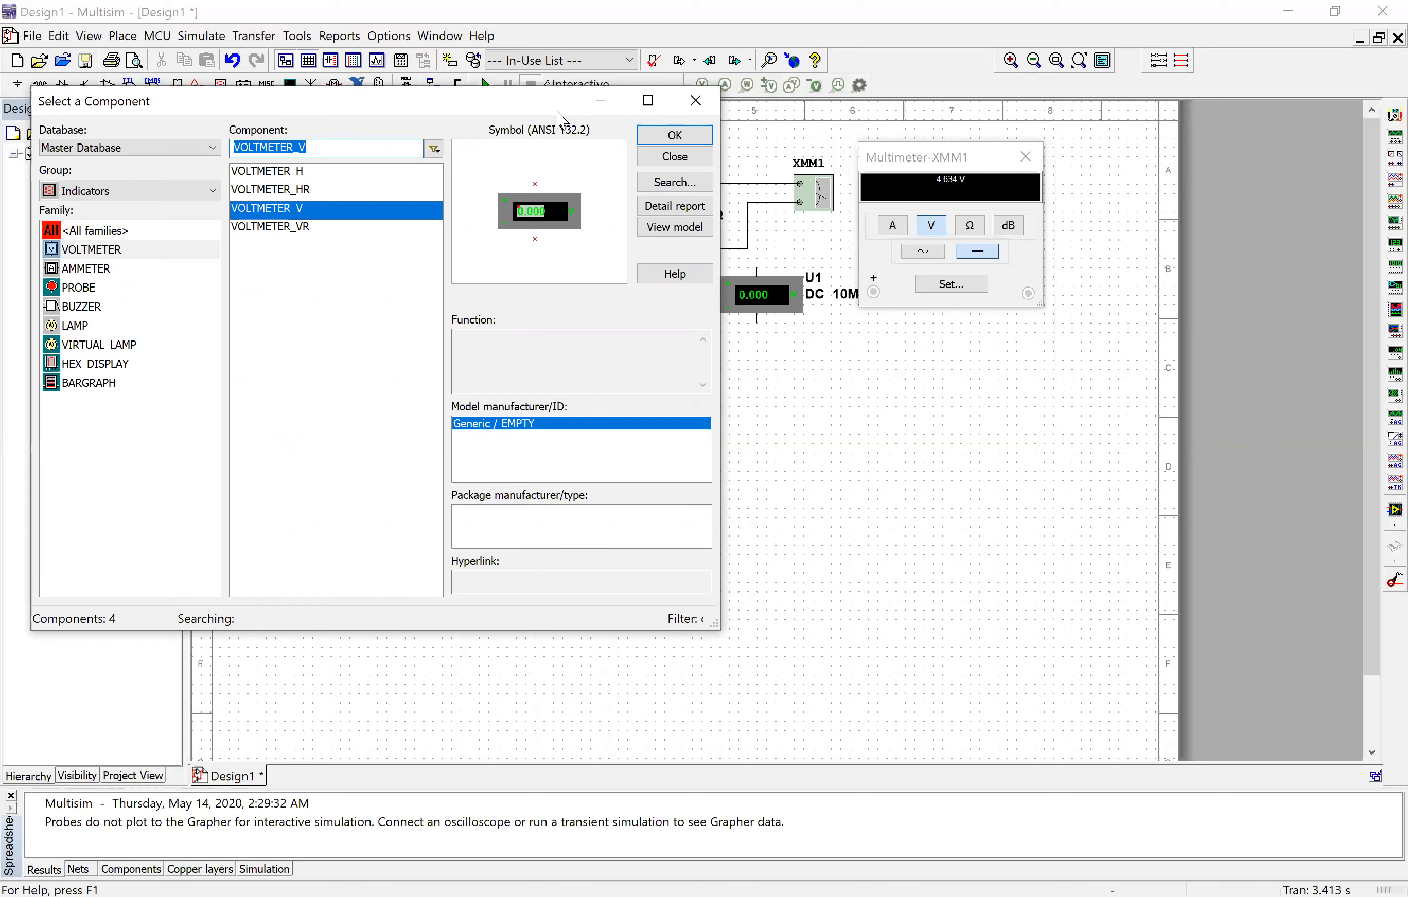
# Place an AMMETER_HR component from the Indicators group below the wire that joins the lower ends of R1 and R3.
pyautogui.click(89, 279)
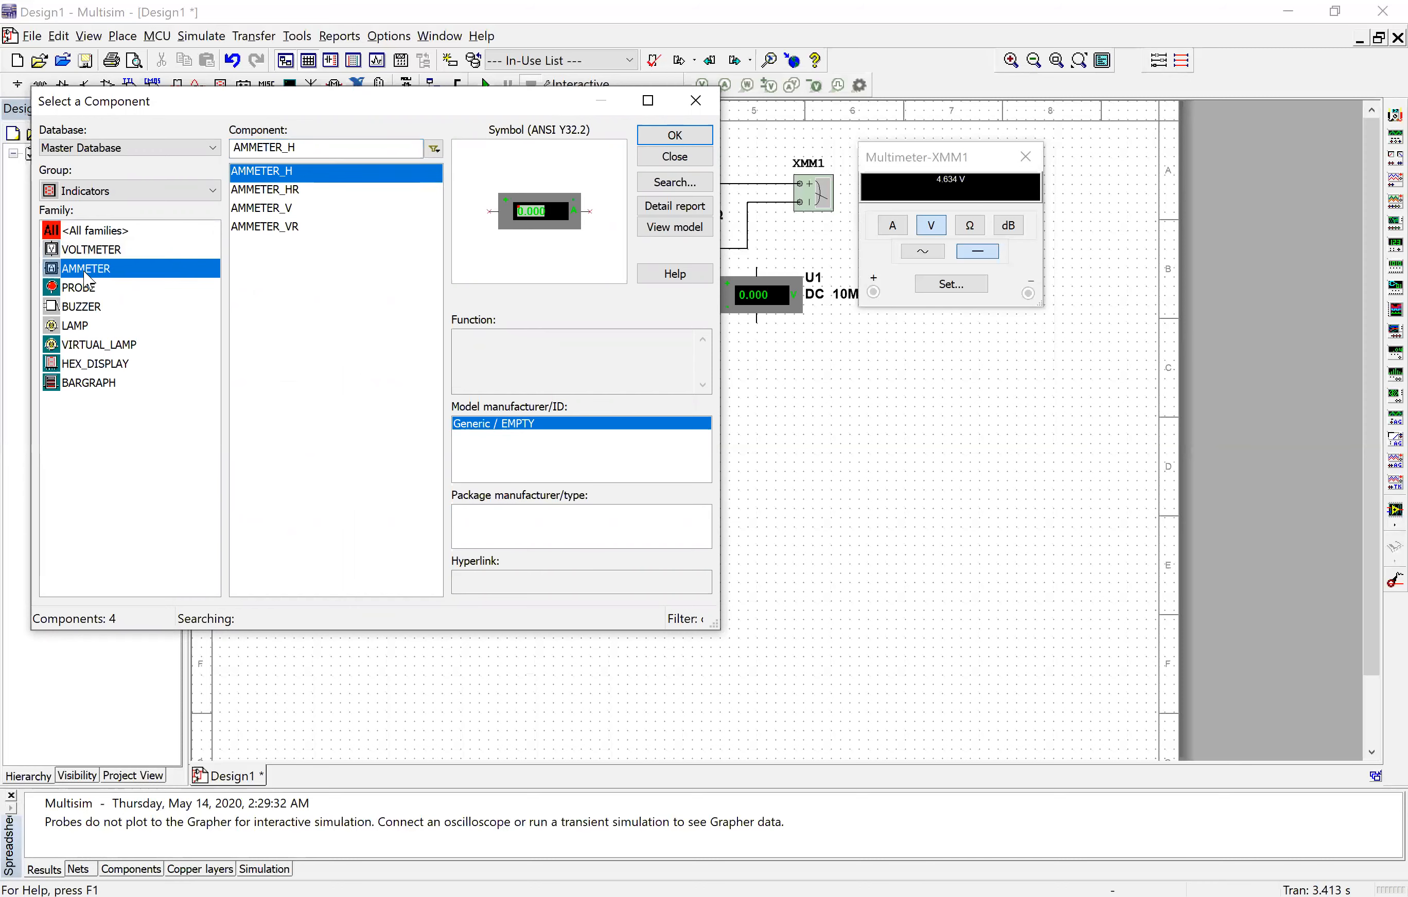
pyautogui.click(265, 192)
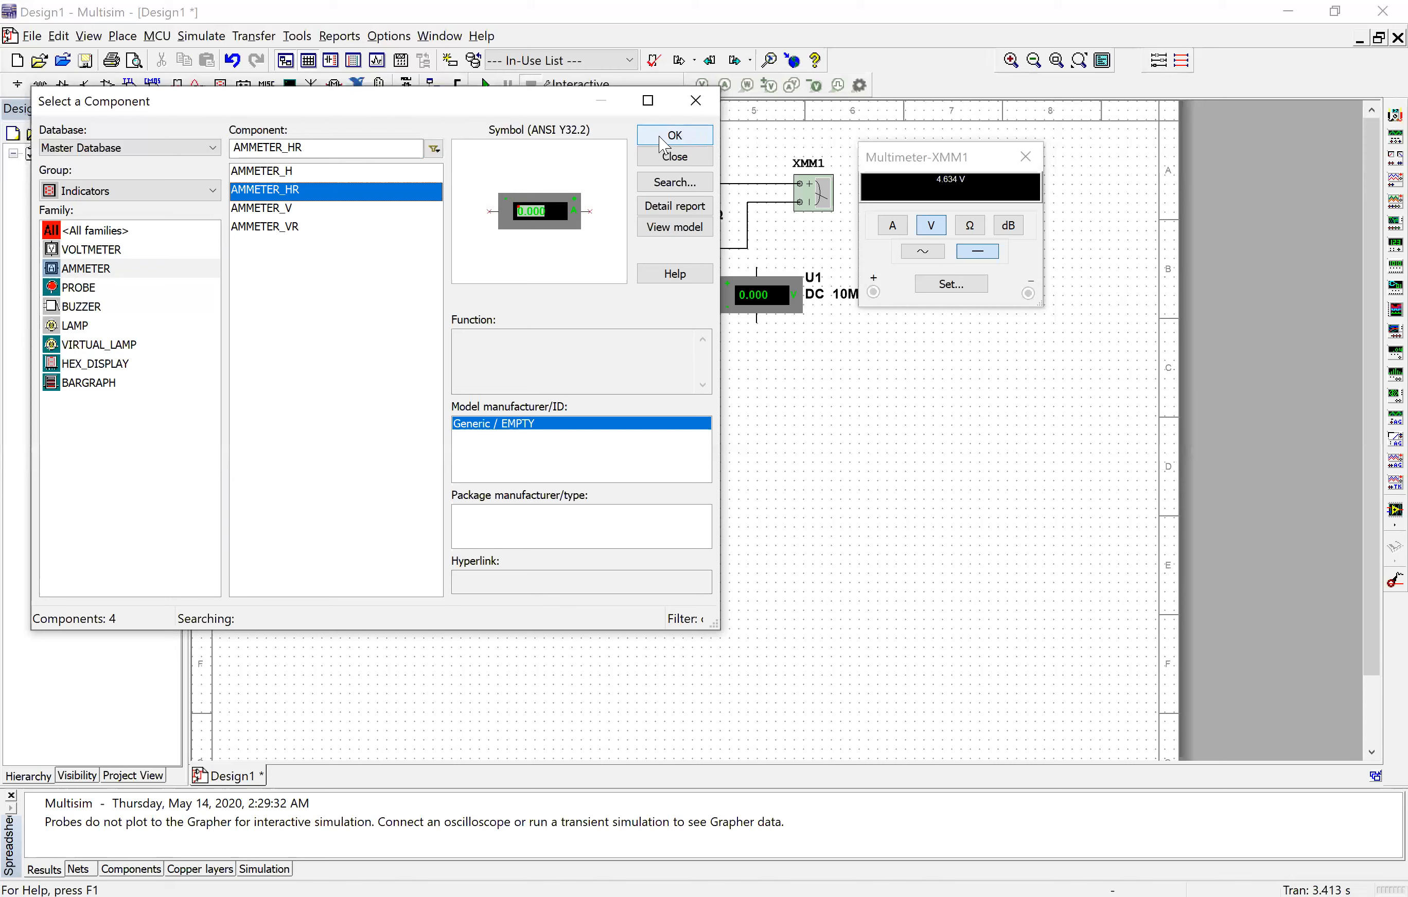
pyautogui.click(674, 168)
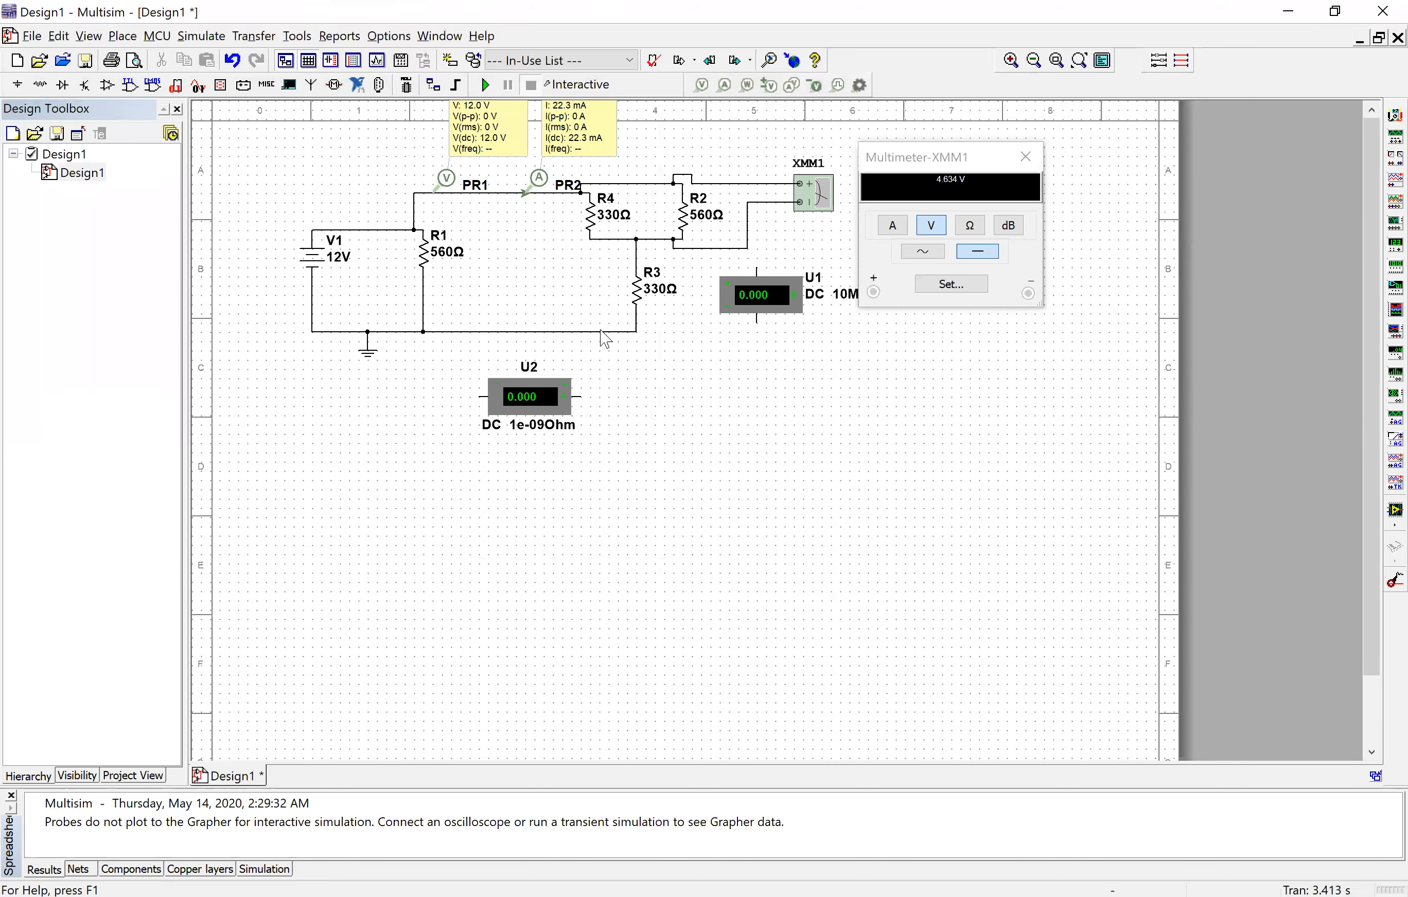
# Replace the lower wire between R1 and R3 with the ammeter, wiring it in series between the two resistors.
pyautogui.click(601, 330)
pyautogui.press('Delete')
pyautogui.moveTo(581, 402); pyautogui.dragTo(574, 338)
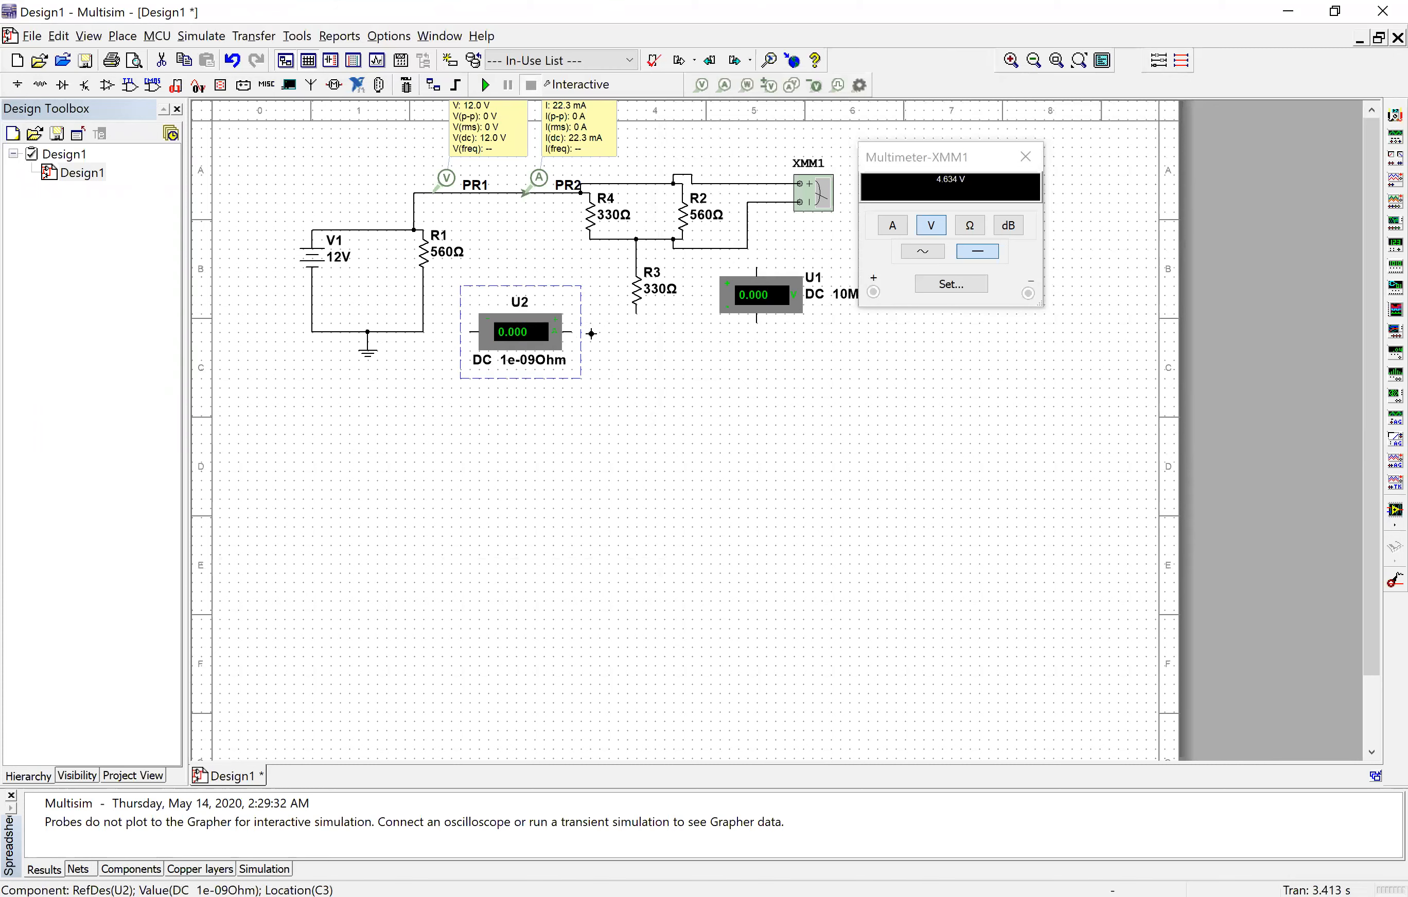
pyautogui.click(632, 317)
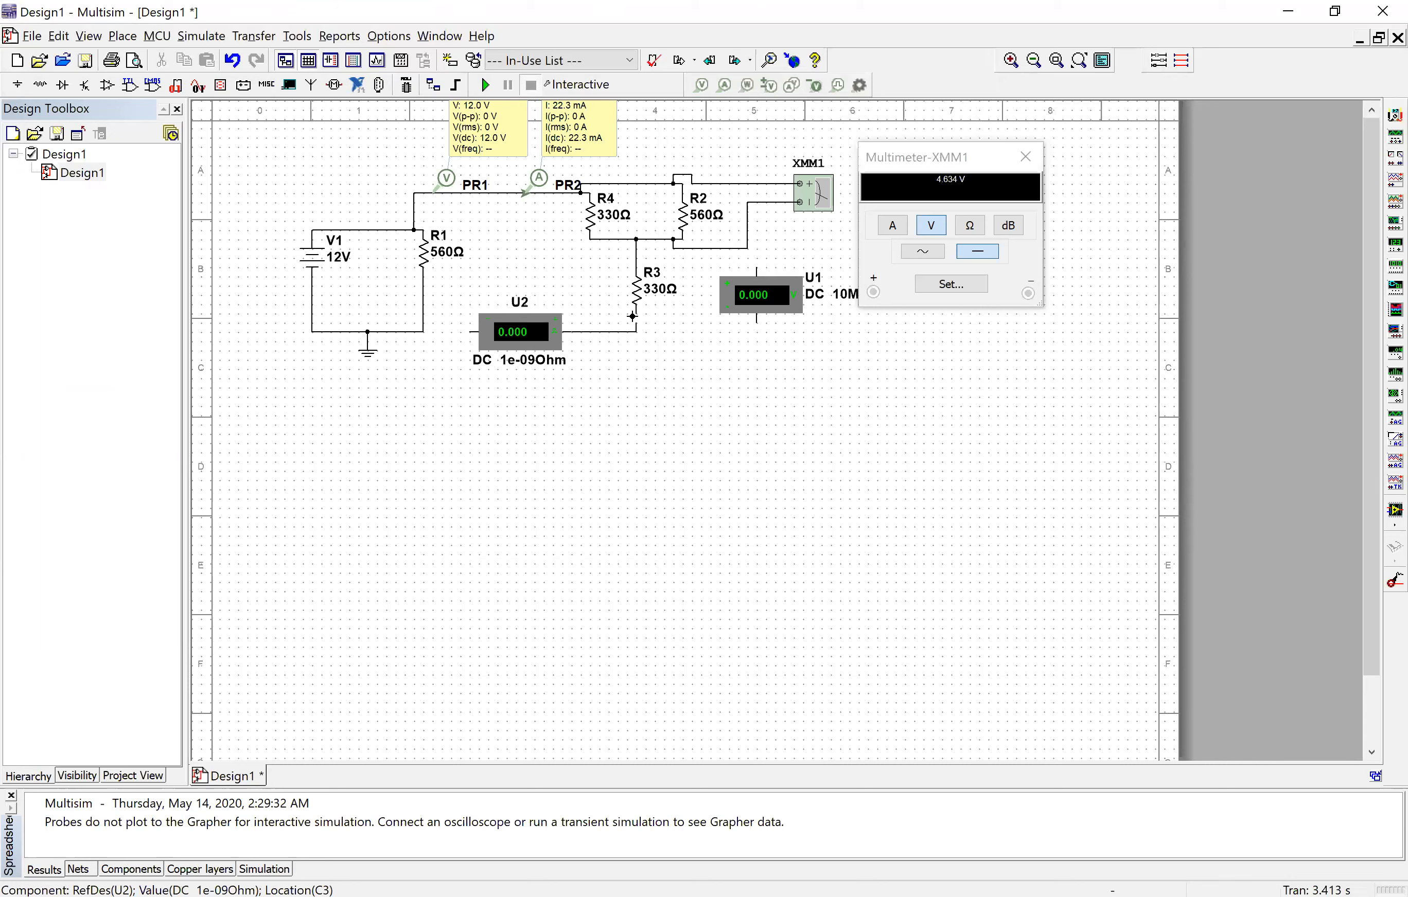
pyautogui.hotkey('ctrl', 'z')
pyautogui.hotkey('ctrl', 'y')
pyautogui.click(470, 330)
pyautogui.click(422, 331)
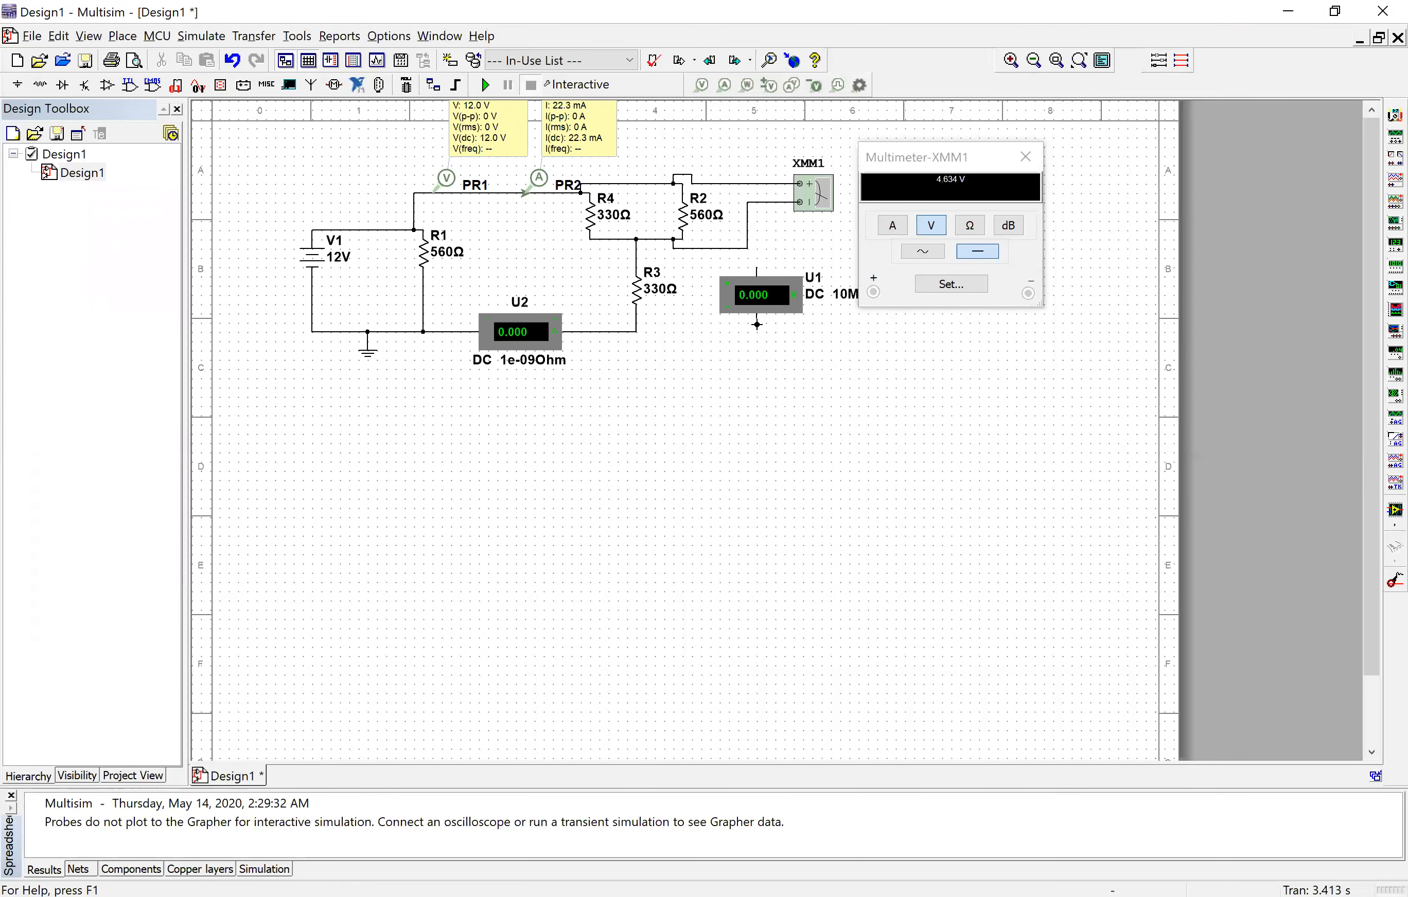
# Wire the voltmeter in parallel with R3, and run the interactive simulation to read both meters before stopping it.
pyautogui.click(637, 330)
pyautogui.click(757, 320)
pyautogui.click(756, 271)
pyautogui.press('Escape')
pyautogui.click(487, 87)
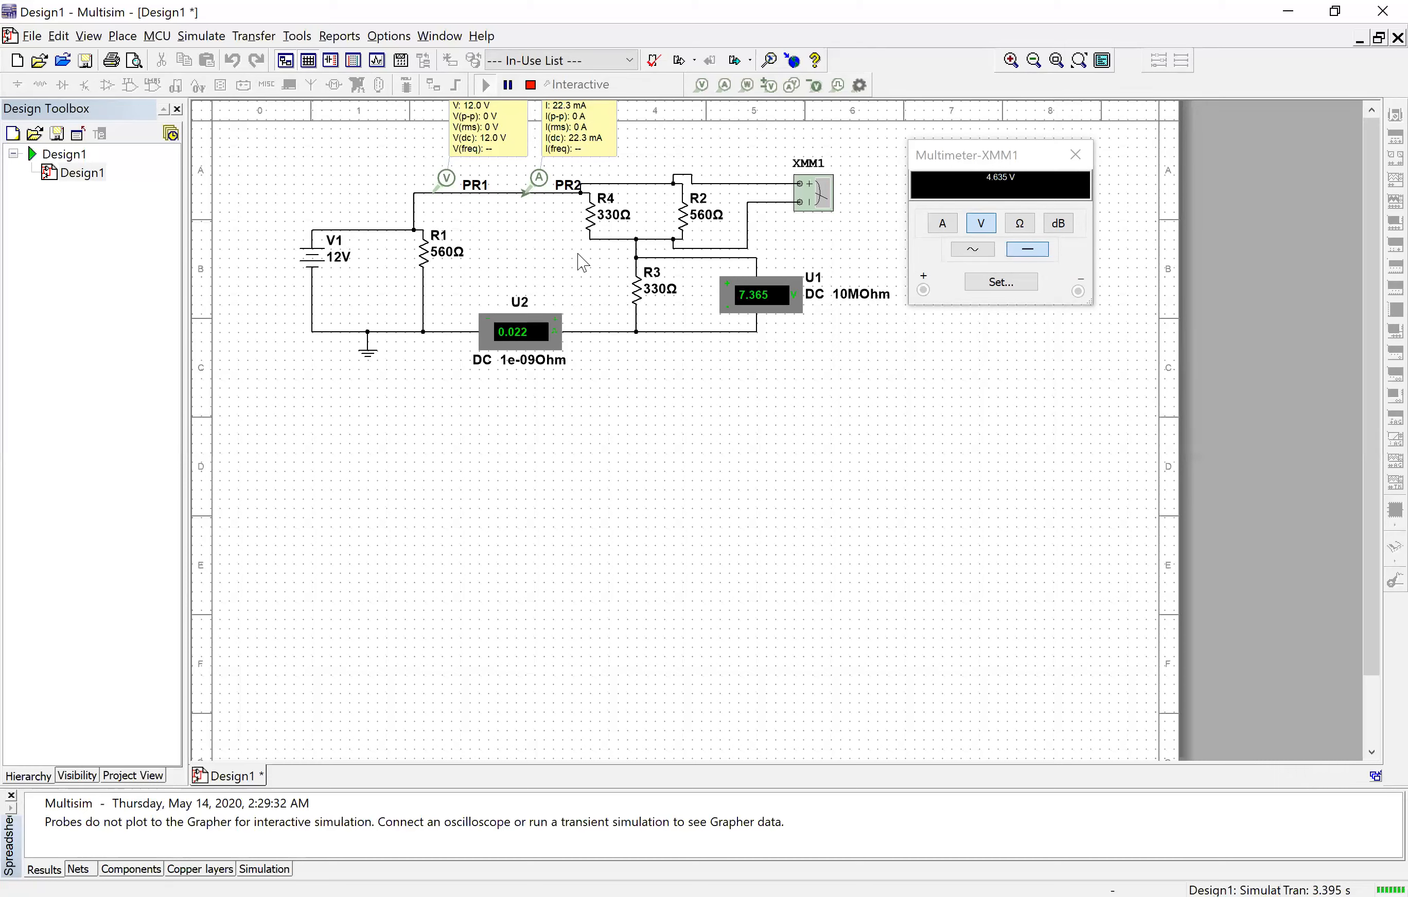
pyautogui.click(531, 87)
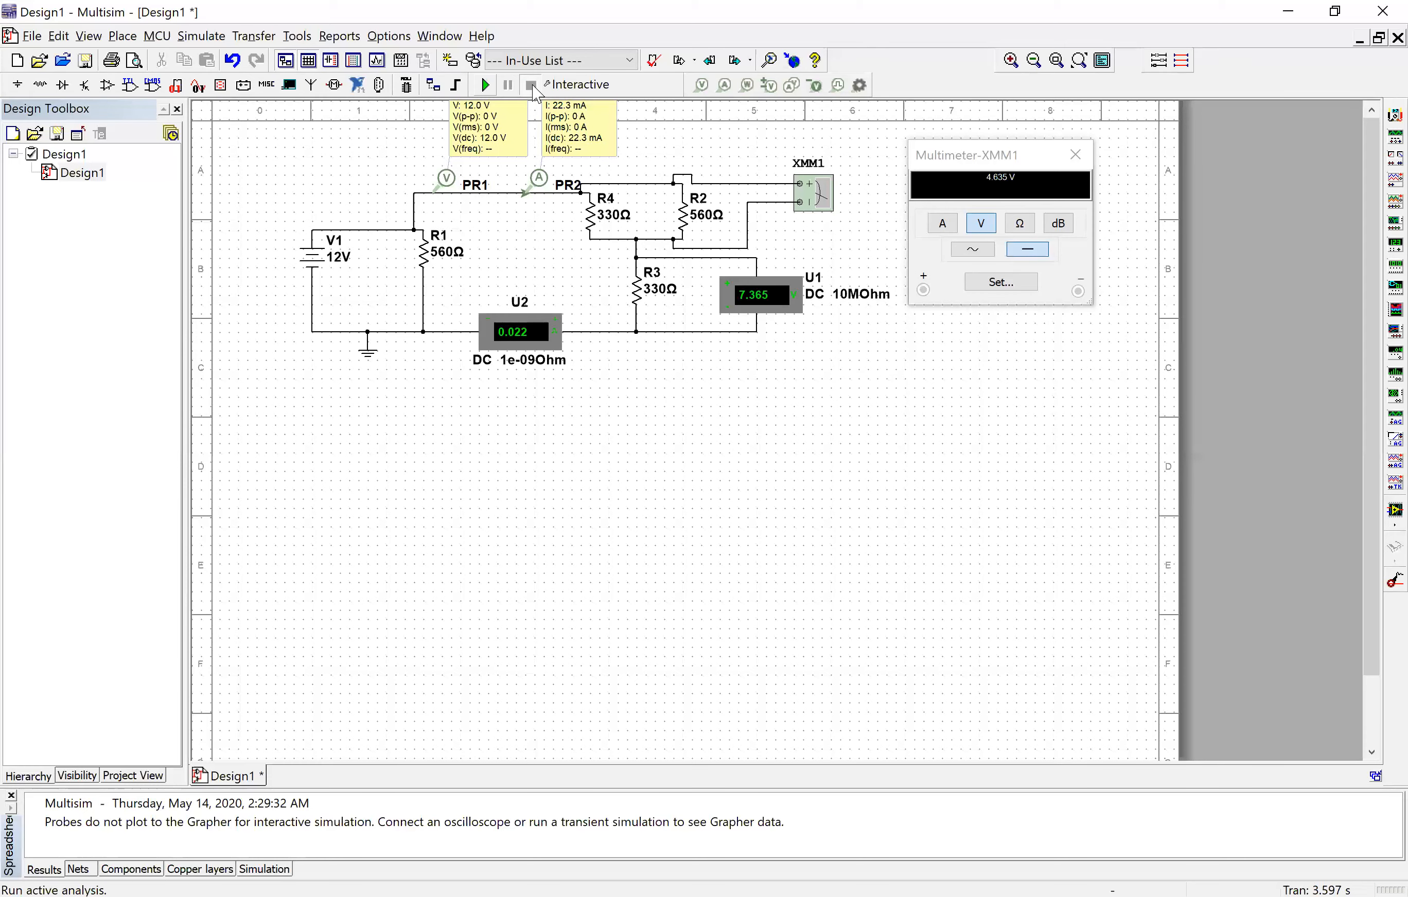
# Place a second VOLTMETER_V in the empty area below the multimeter readout.
pyautogui.click(123, 36)
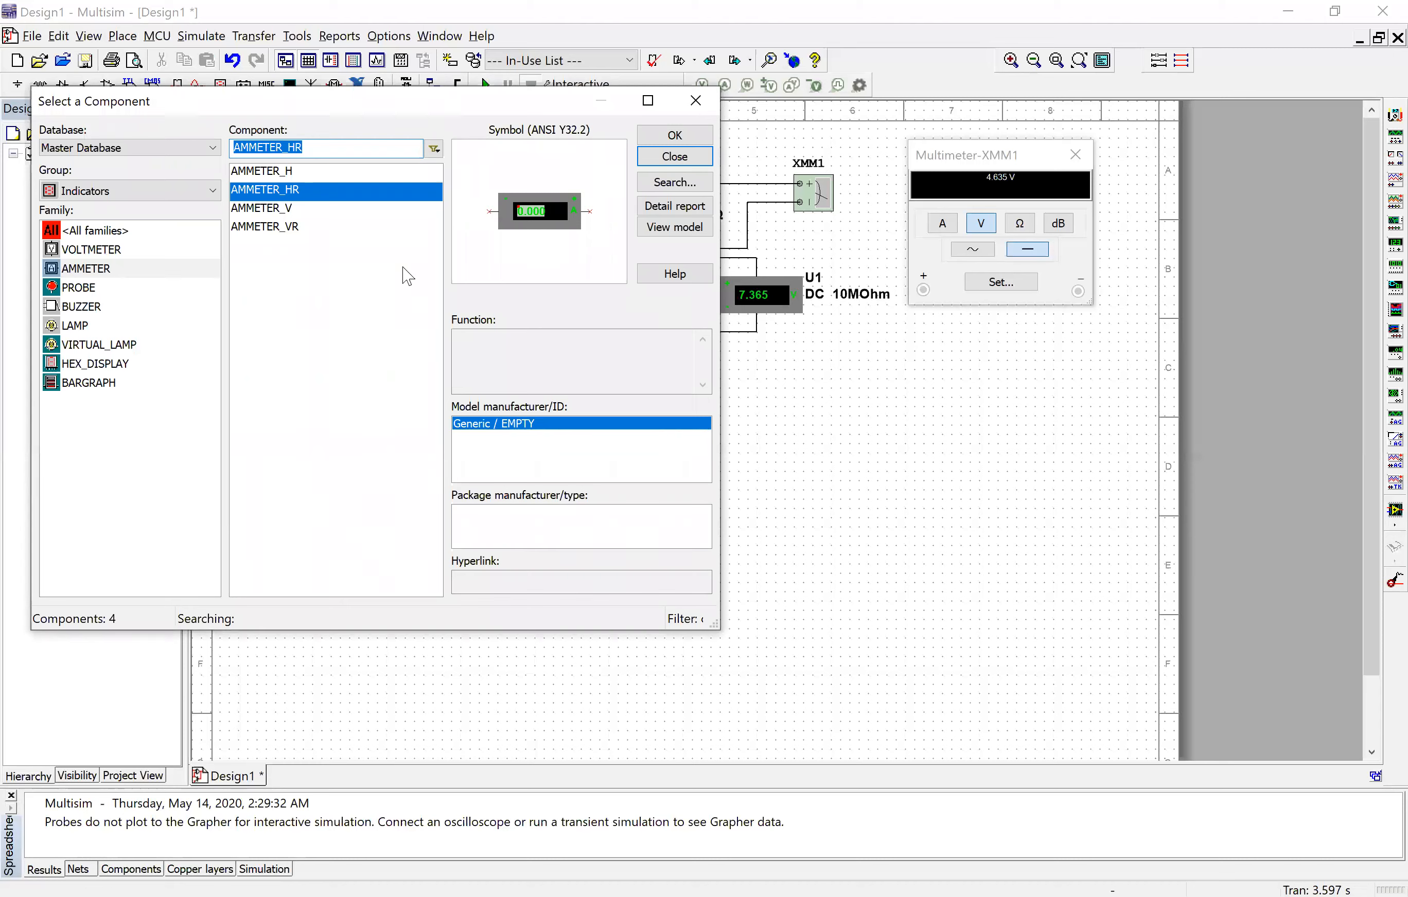
pyautogui.click(107, 250)
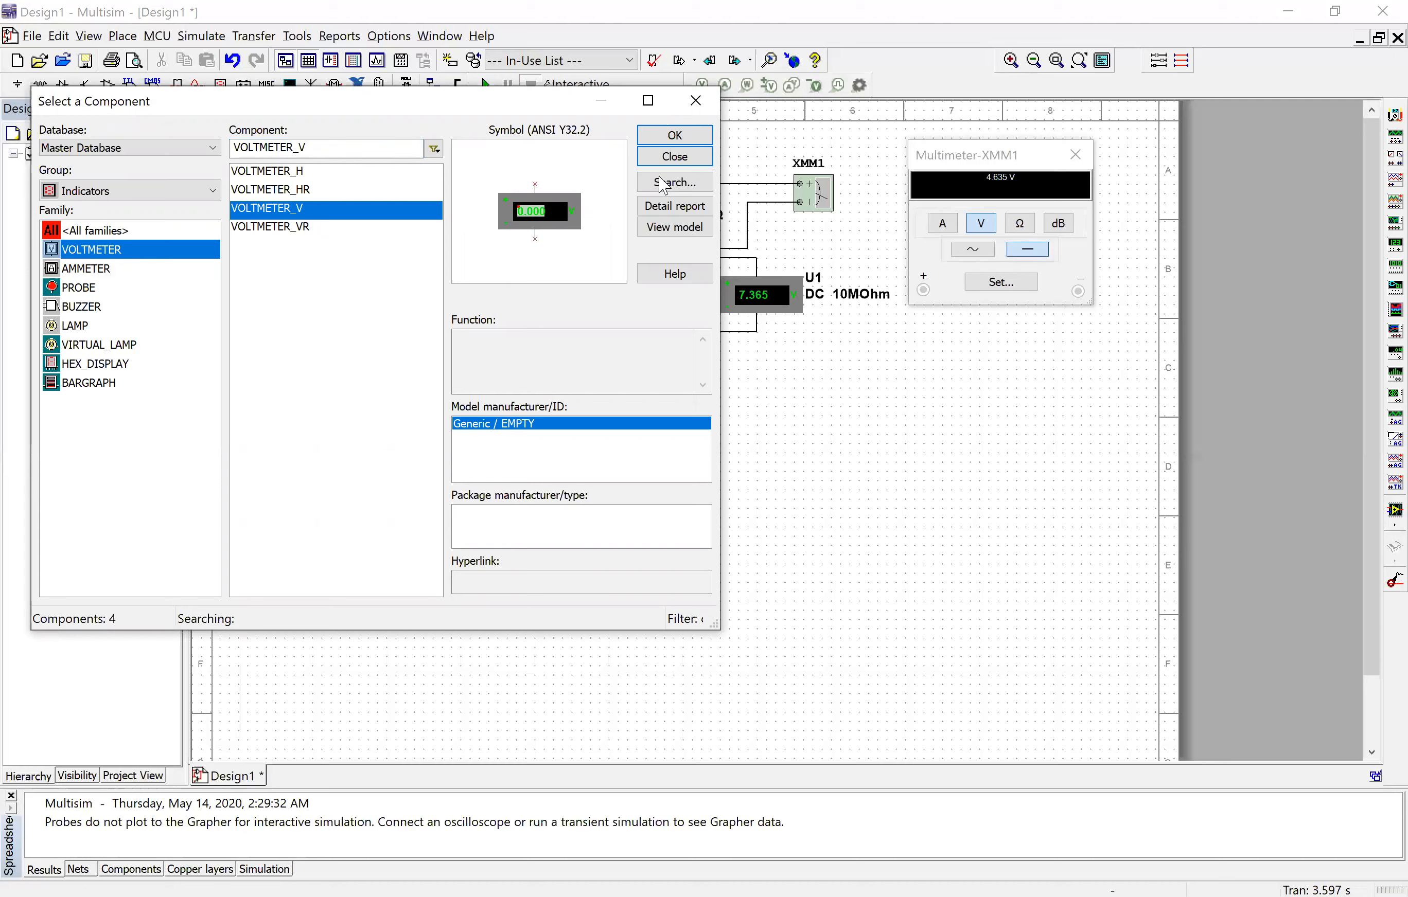
pyautogui.click(684, 135)
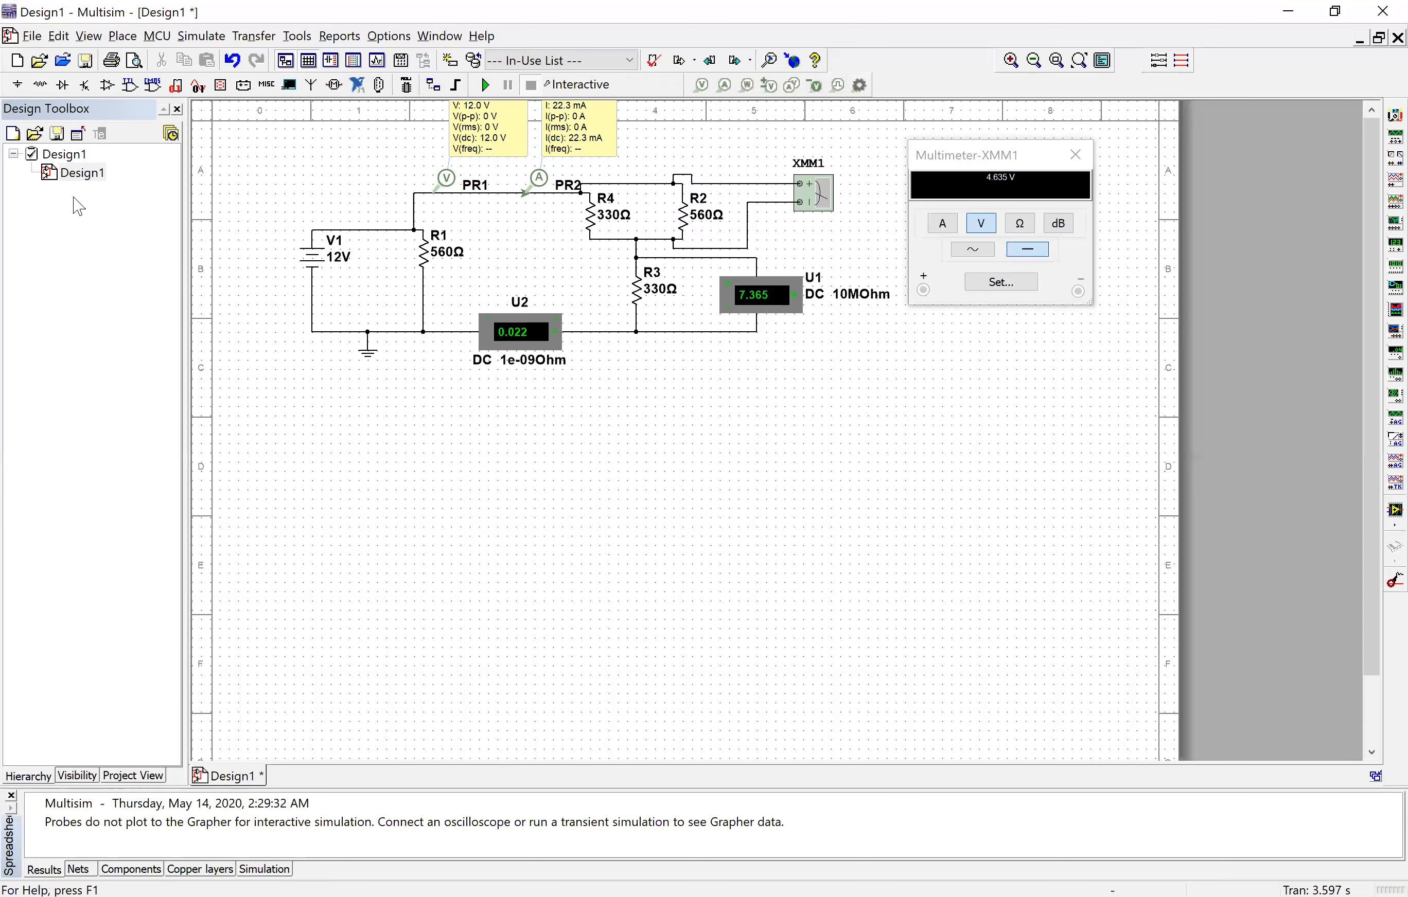
# Place a horizontal 560 Ω resistor from the Basic group's RESISTOR family in the empty area below the circuit.
pyautogui.click(72, 193)
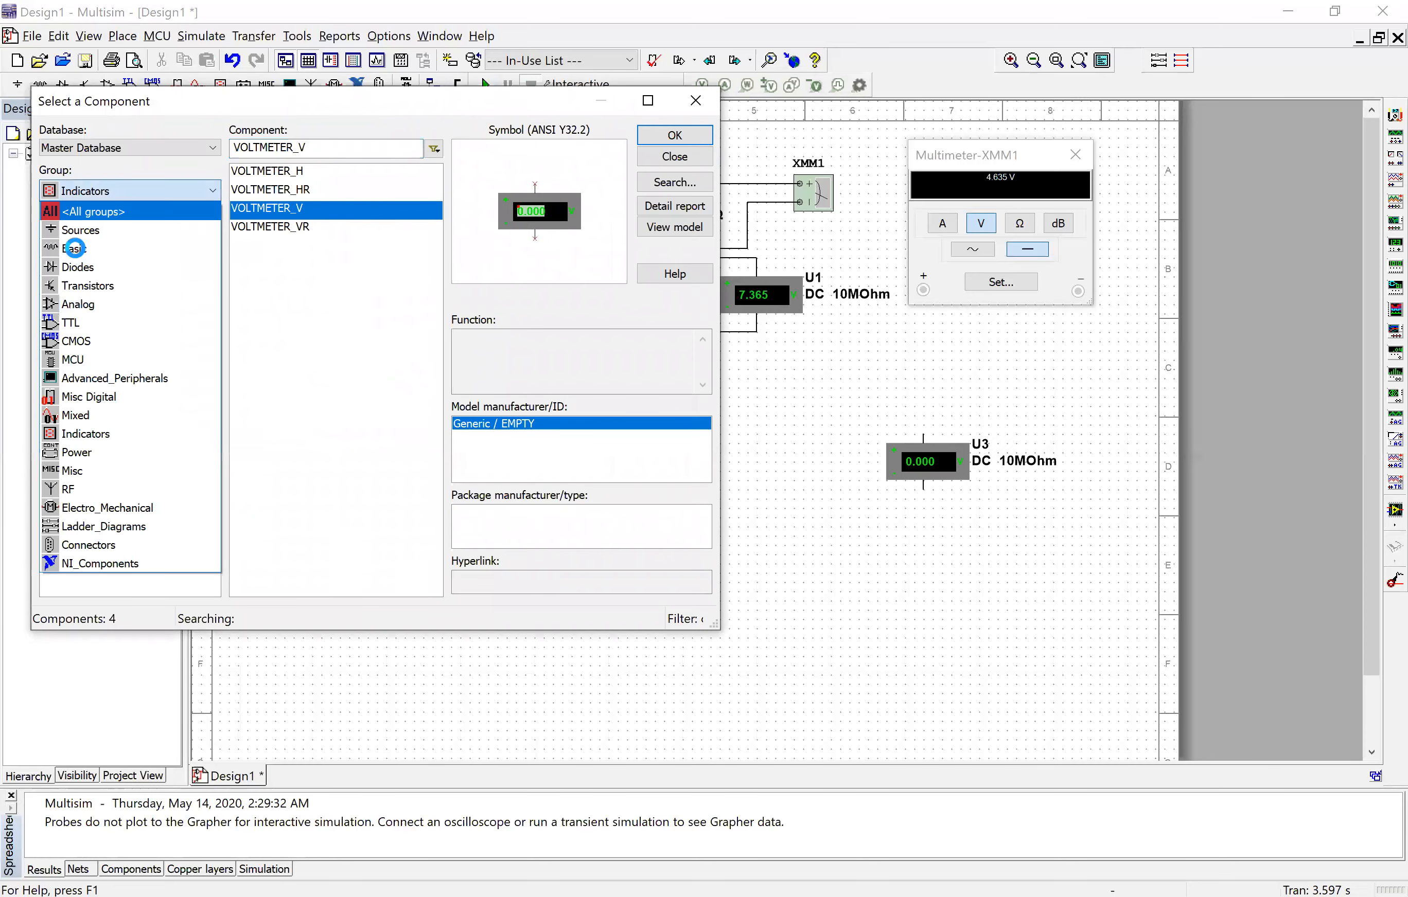
pyautogui.click(74, 248)
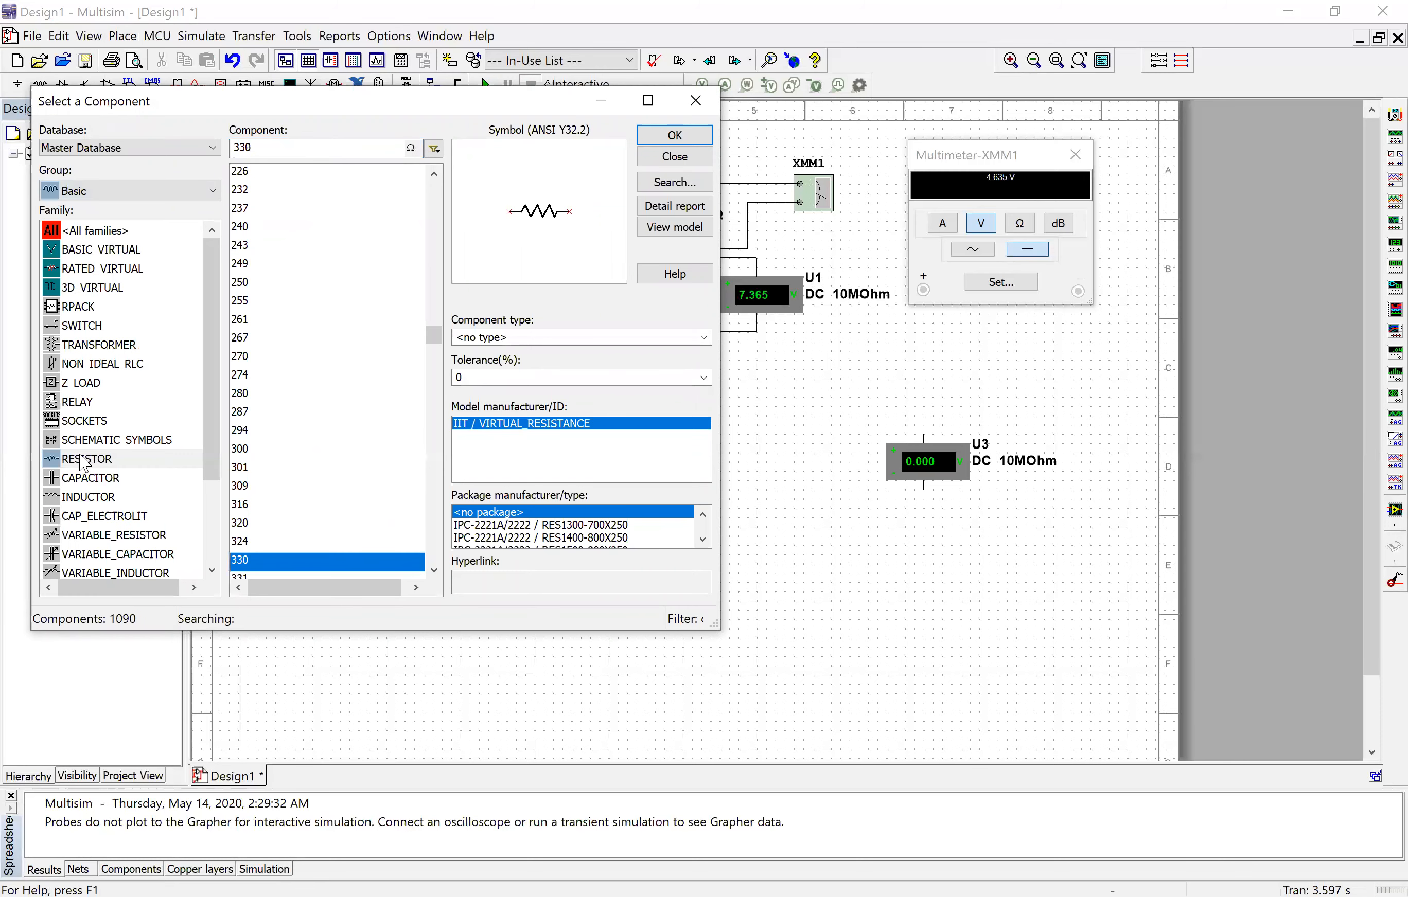
pyautogui.click(83, 460)
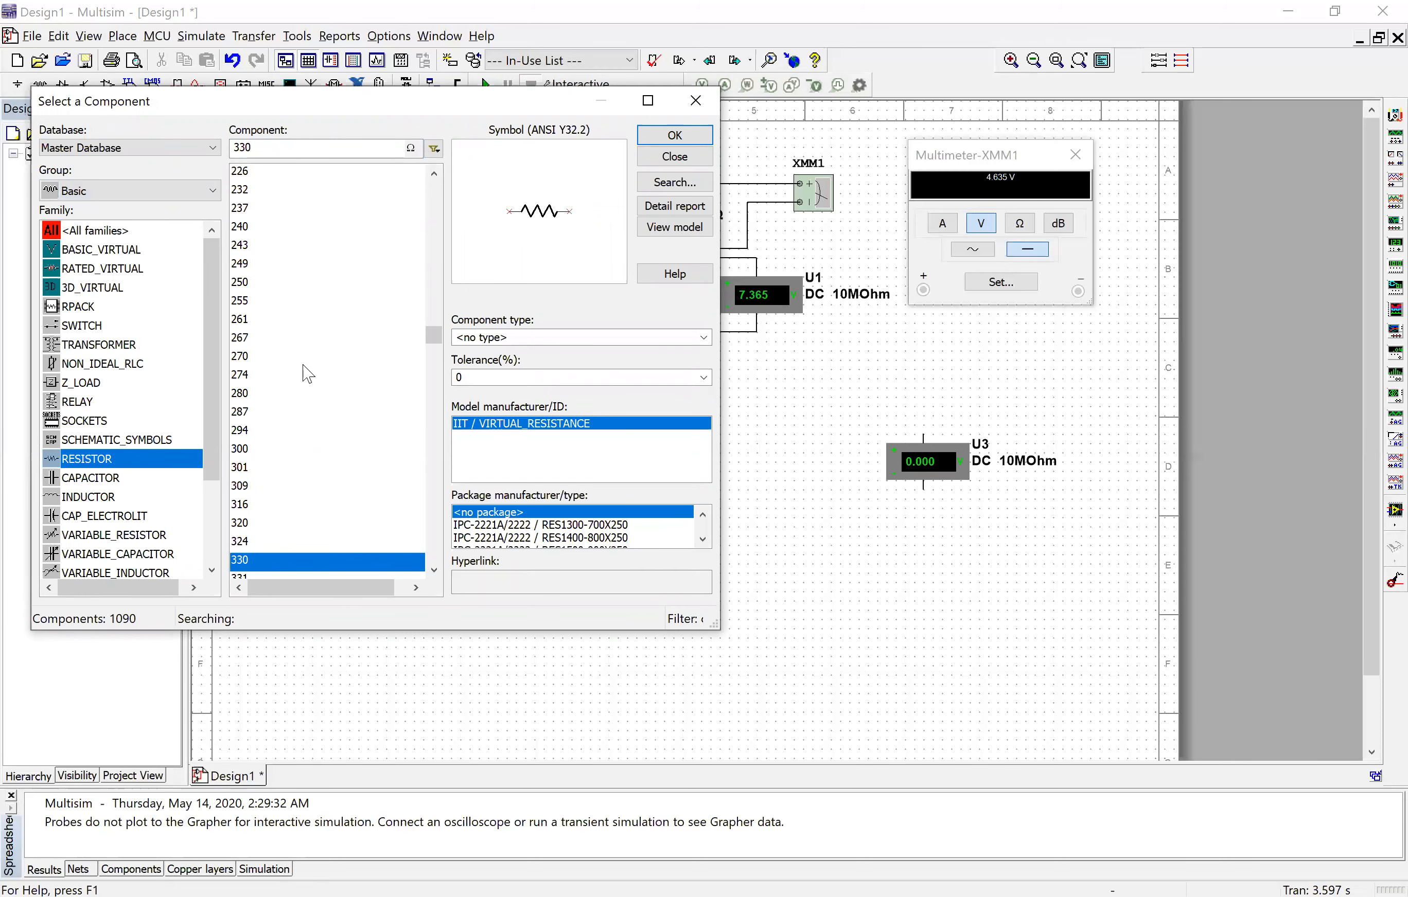
pyautogui.click(432, 571)
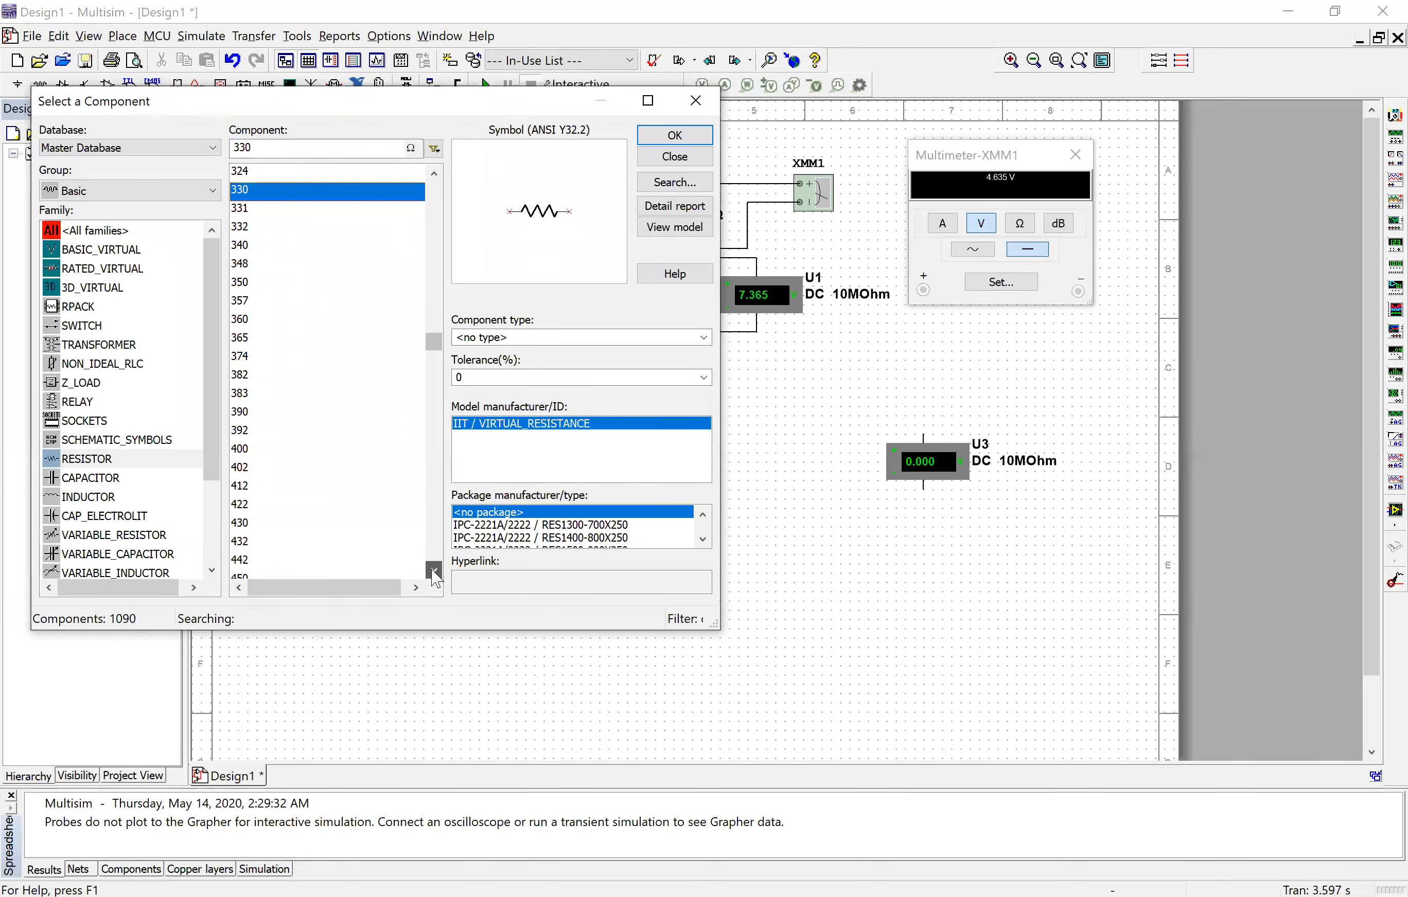
pyautogui.click(434, 572)
pyautogui.click(432, 570)
pyautogui.scroll(-1, 403, 563)
pyautogui.click(260, 543)
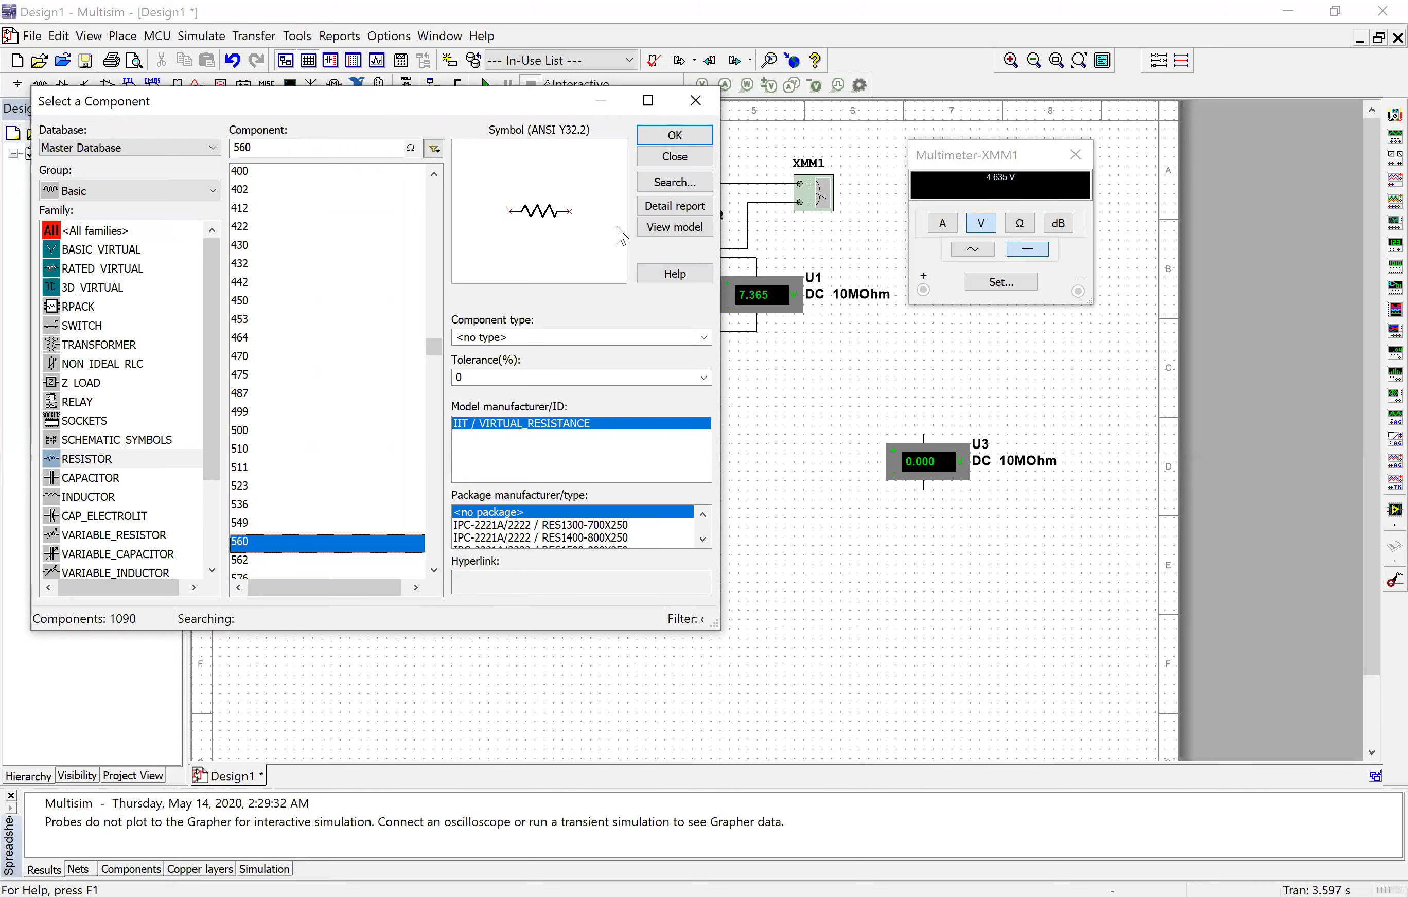
pyautogui.click(688, 138)
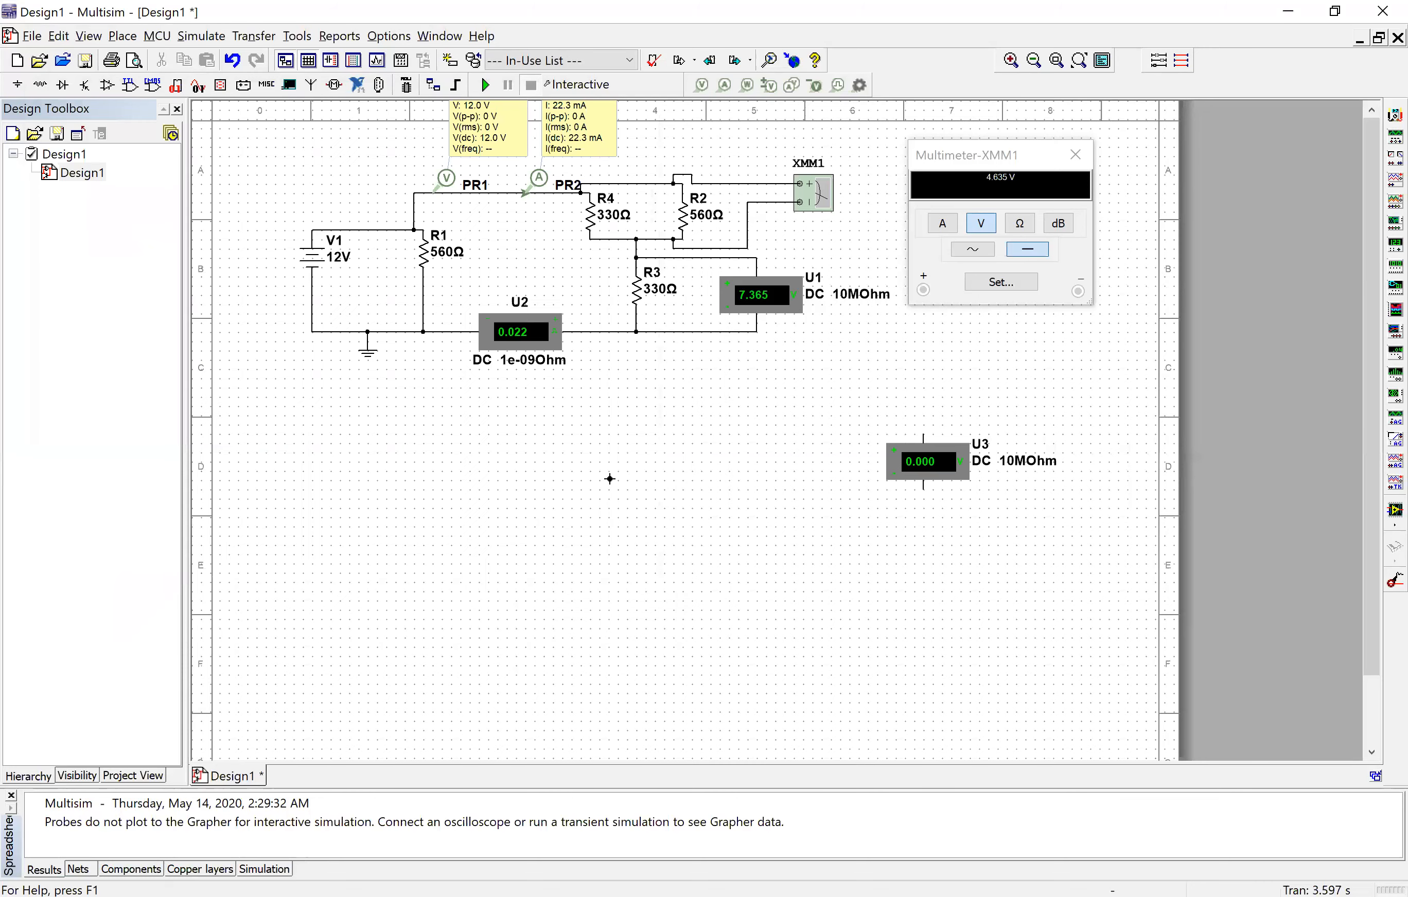
pyautogui.click(669, 142)
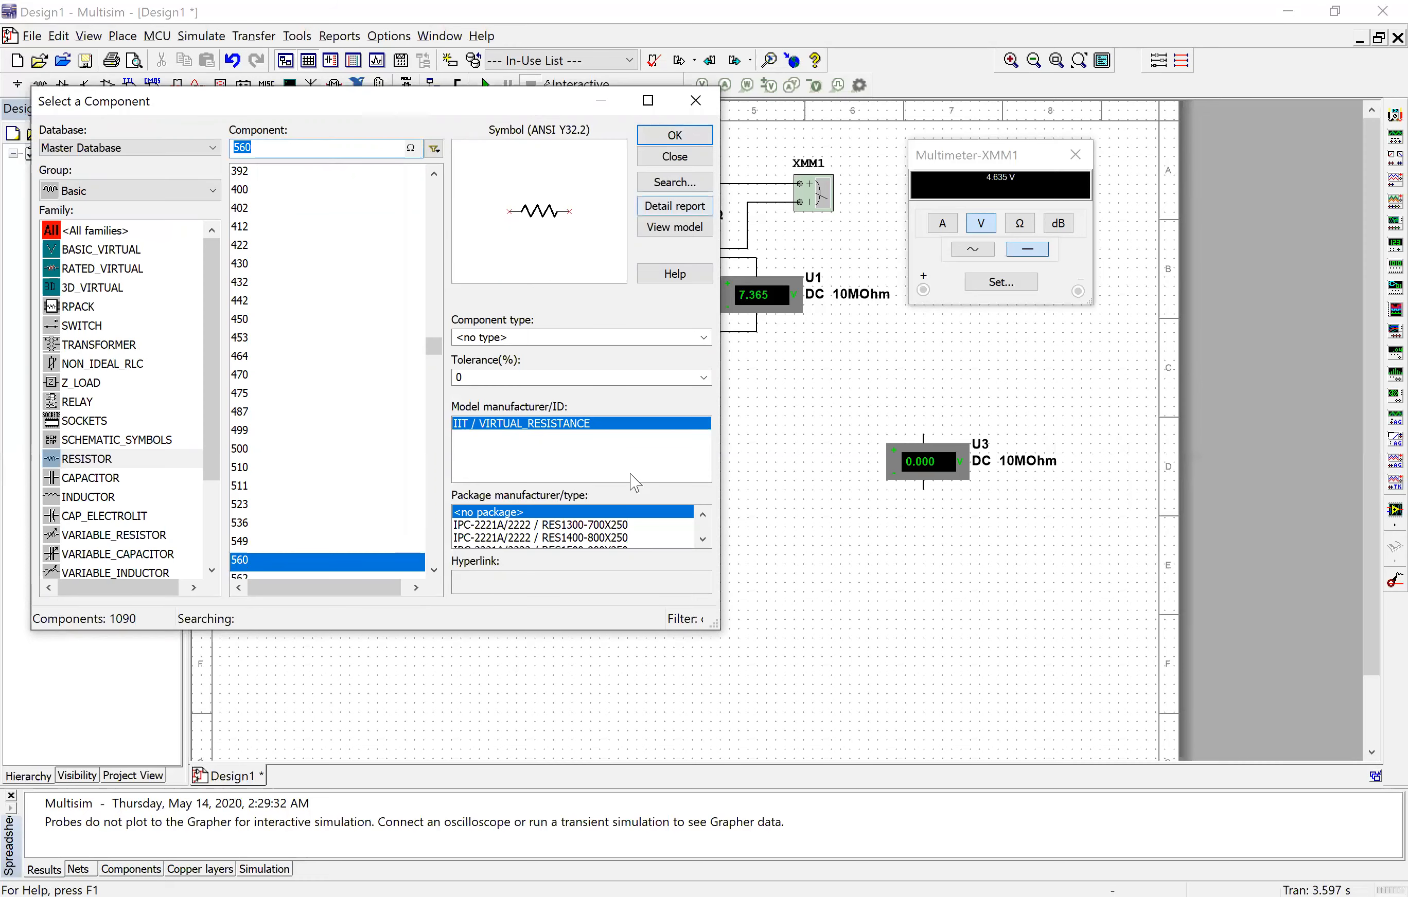
pyautogui.press('Return')
# Place a copy of the horizontal 560 Ω resistor R5 below the original and set the copy's resistance to 1 kΩ.
pyautogui.hotkey('ctrl', 'c')
pyautogui.hotkey('ctrl', 'v')
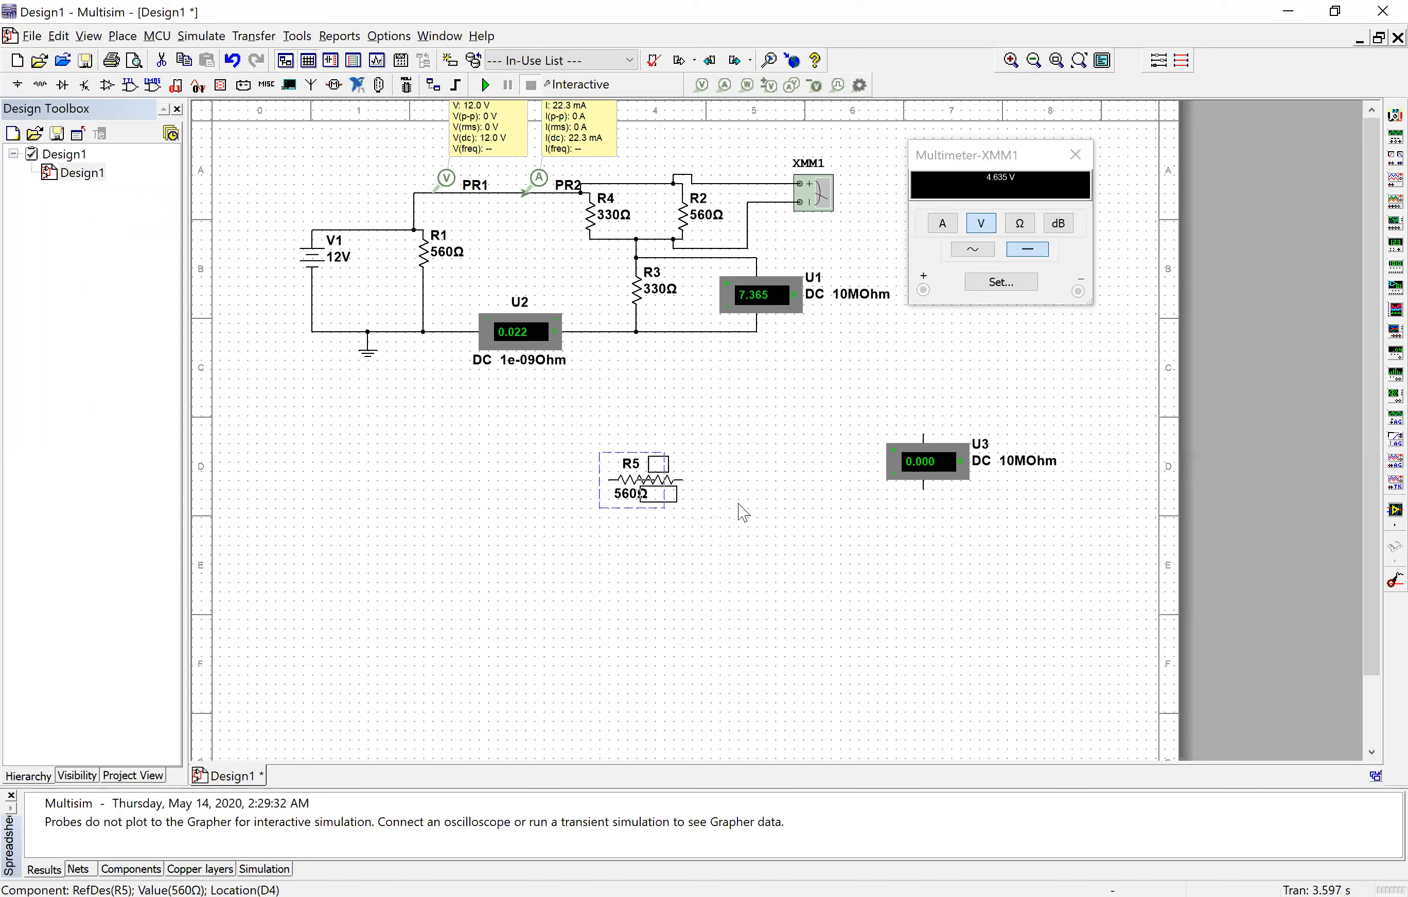
pyautogui.click(652, 585)
pyautogui.click(649, 572)
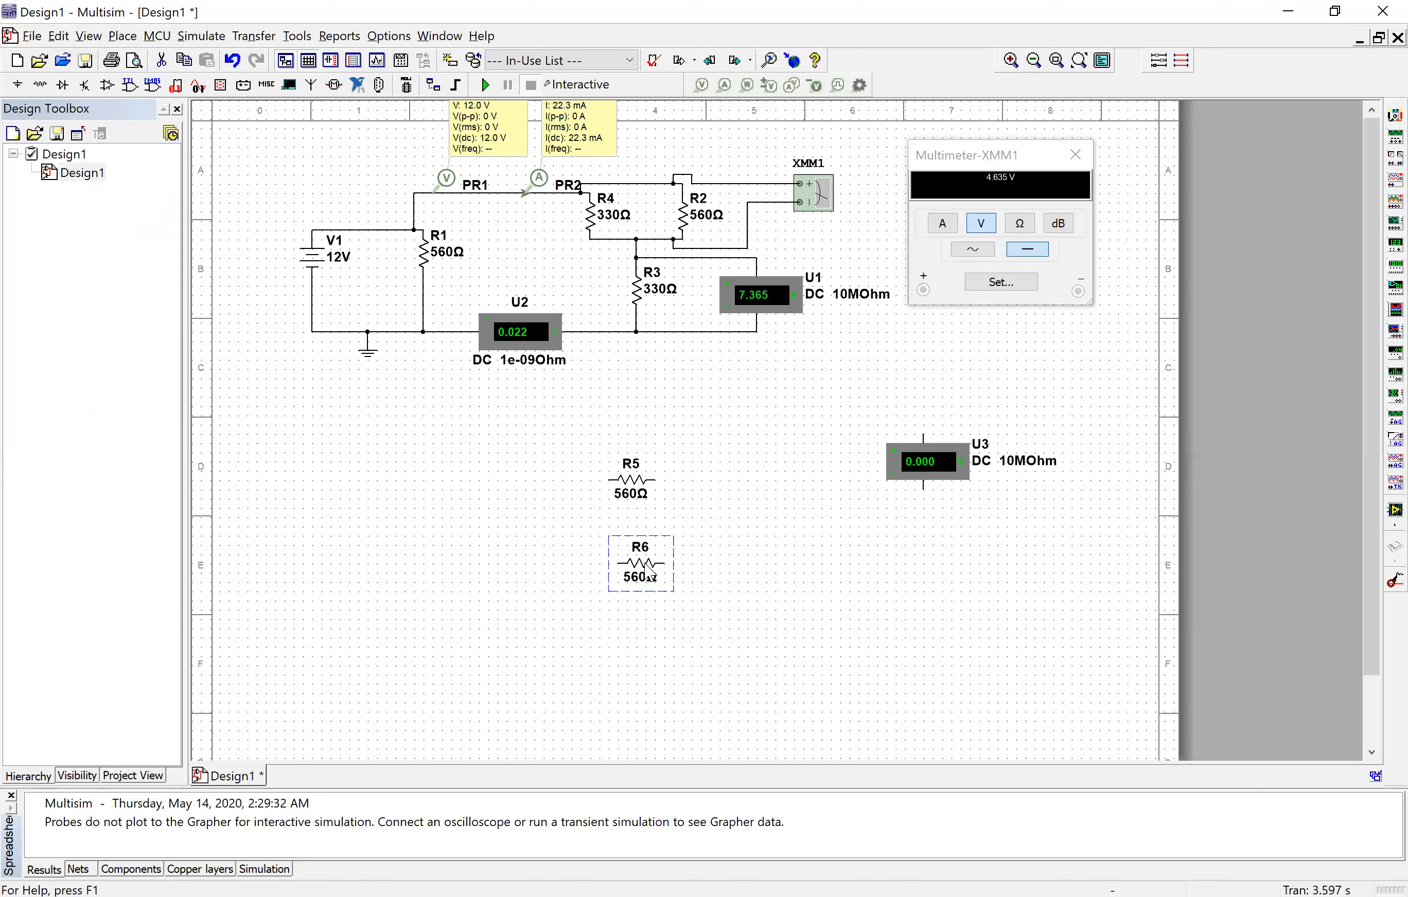
pyautogui.doubleClick(649, 572)
pyautogui.write('1k')
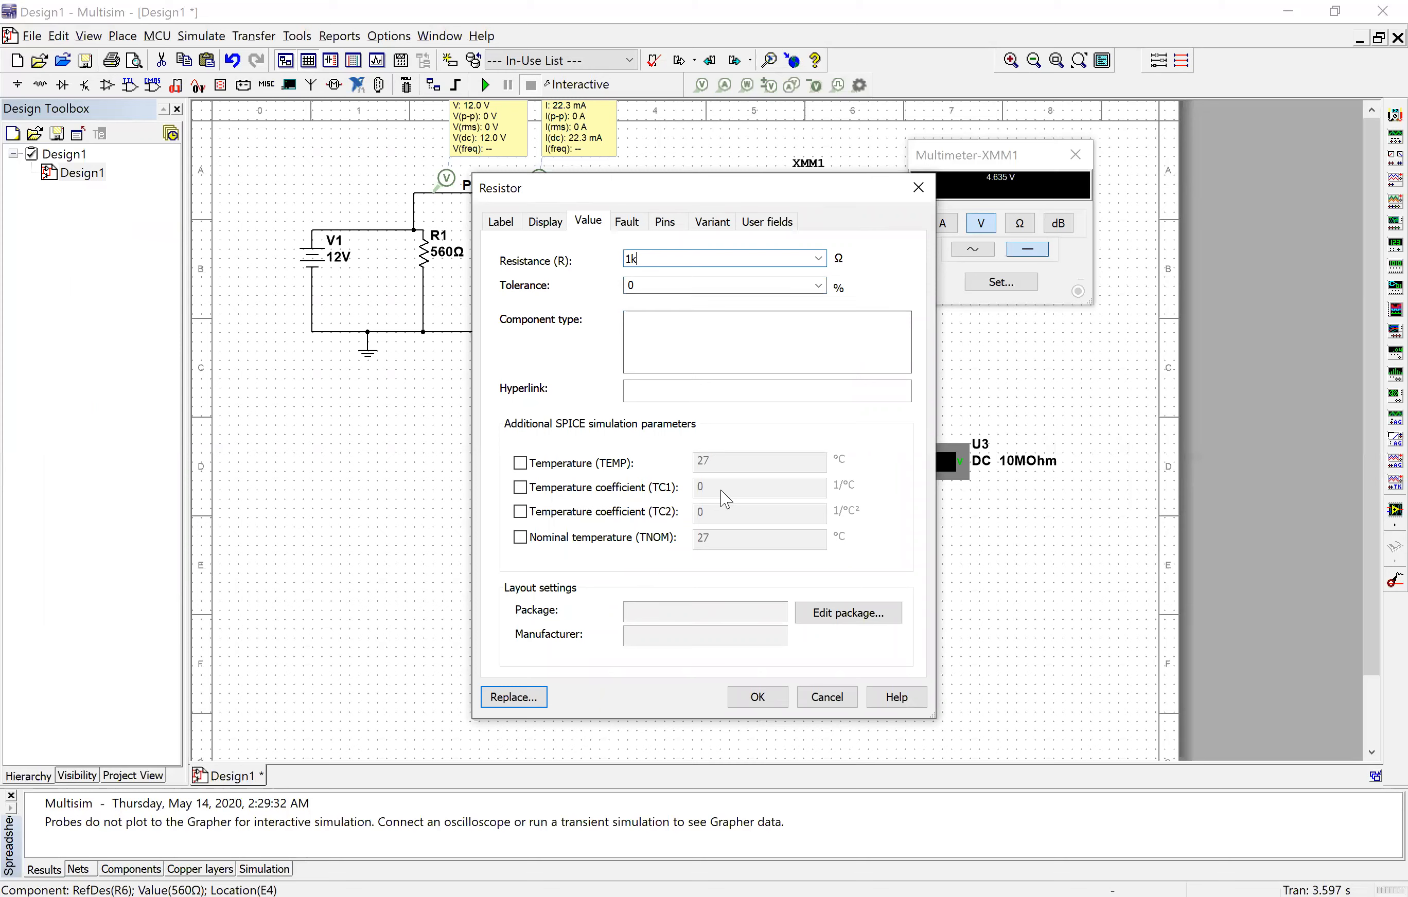
pyautogui.press('Return')
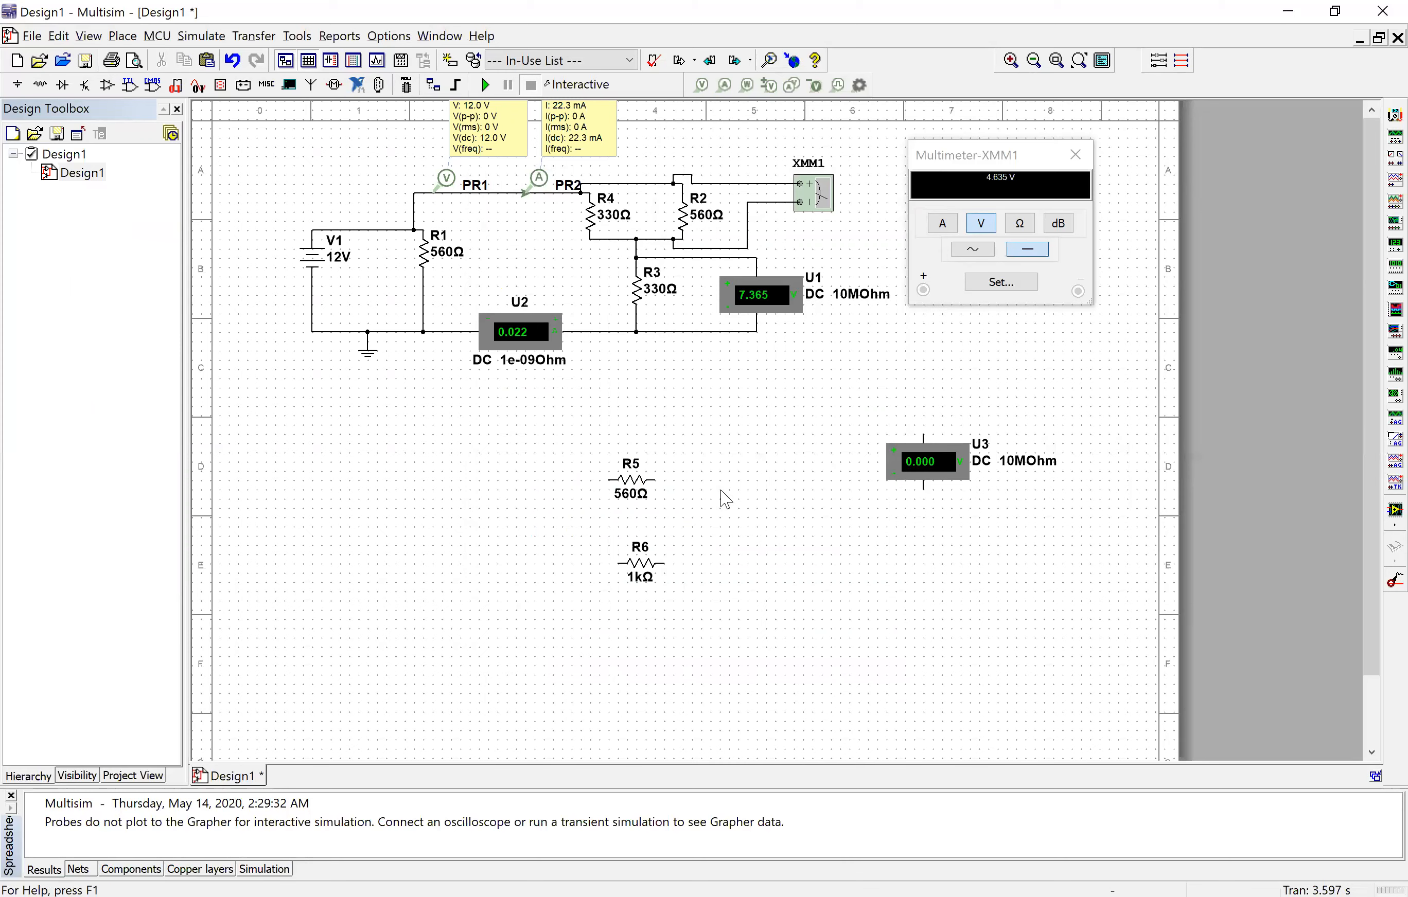
# Rotate R6 and R5 to vertical and stack them in one column, with the 1 kΩ resistor above the 560 Ω one.
pyautogui.click(649, 573)
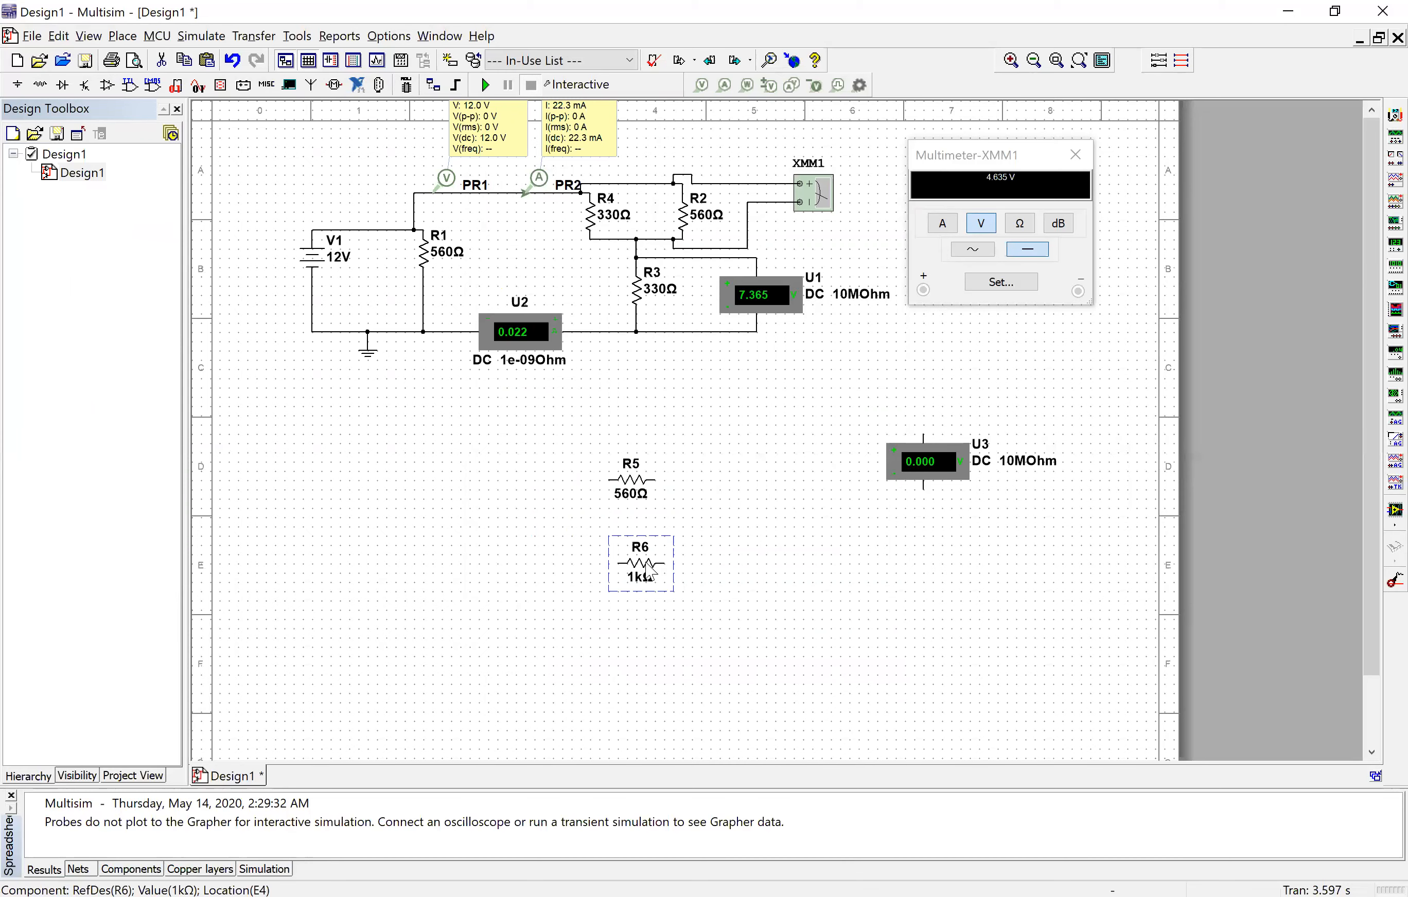
pyautogui.hotkey('ctrl', 'r')
pyautogui.moveTo(645, 564); pyautogui.dragTo(630, 493)
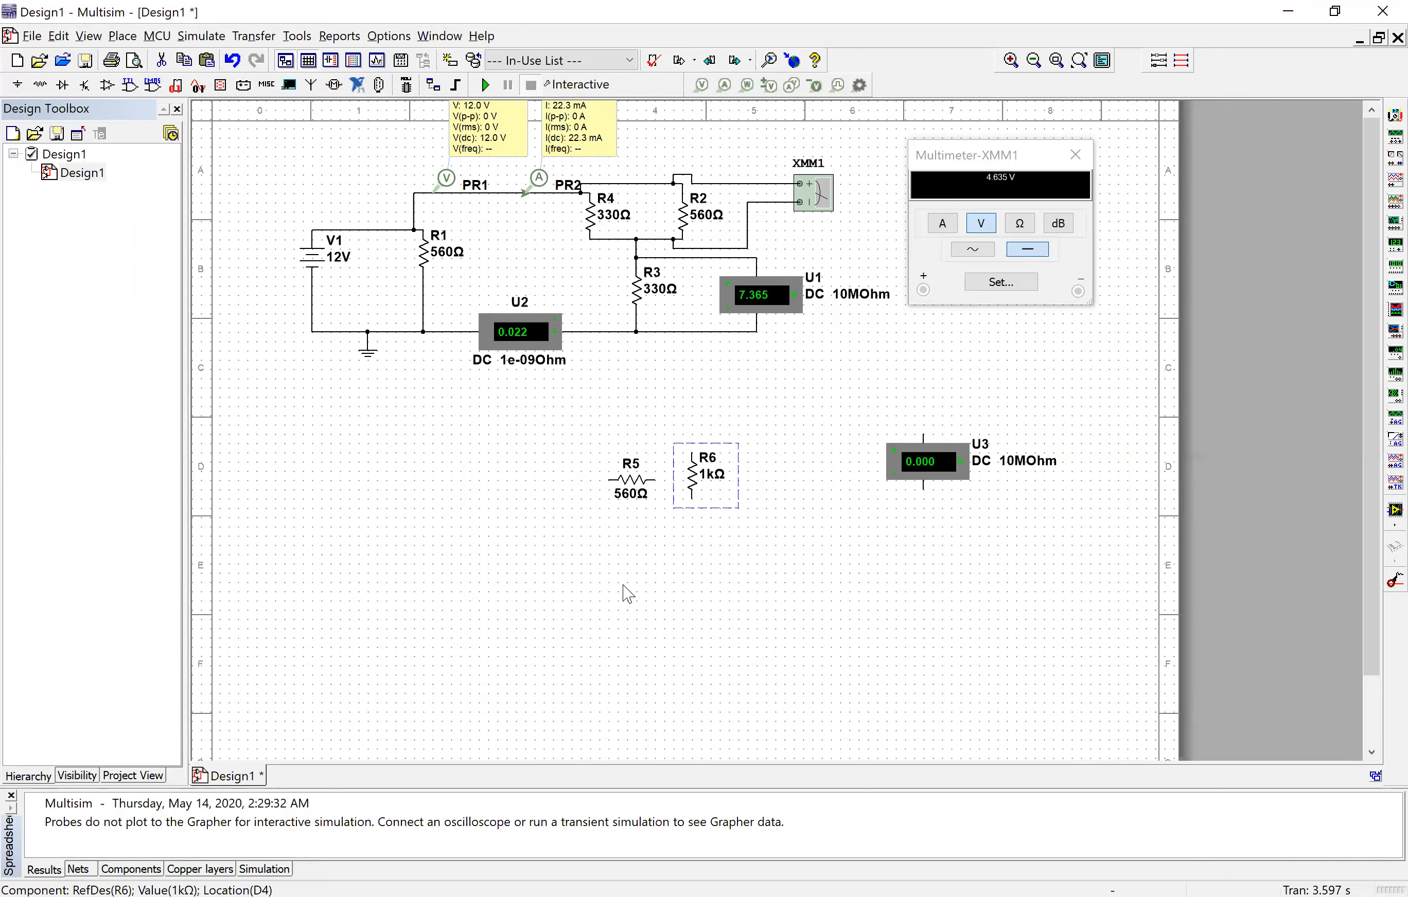
pyautogui.moveTo(624, 586); pyautogui.dragTo(692, 556)
pyautogui.hotkey('ctrl', 'r')
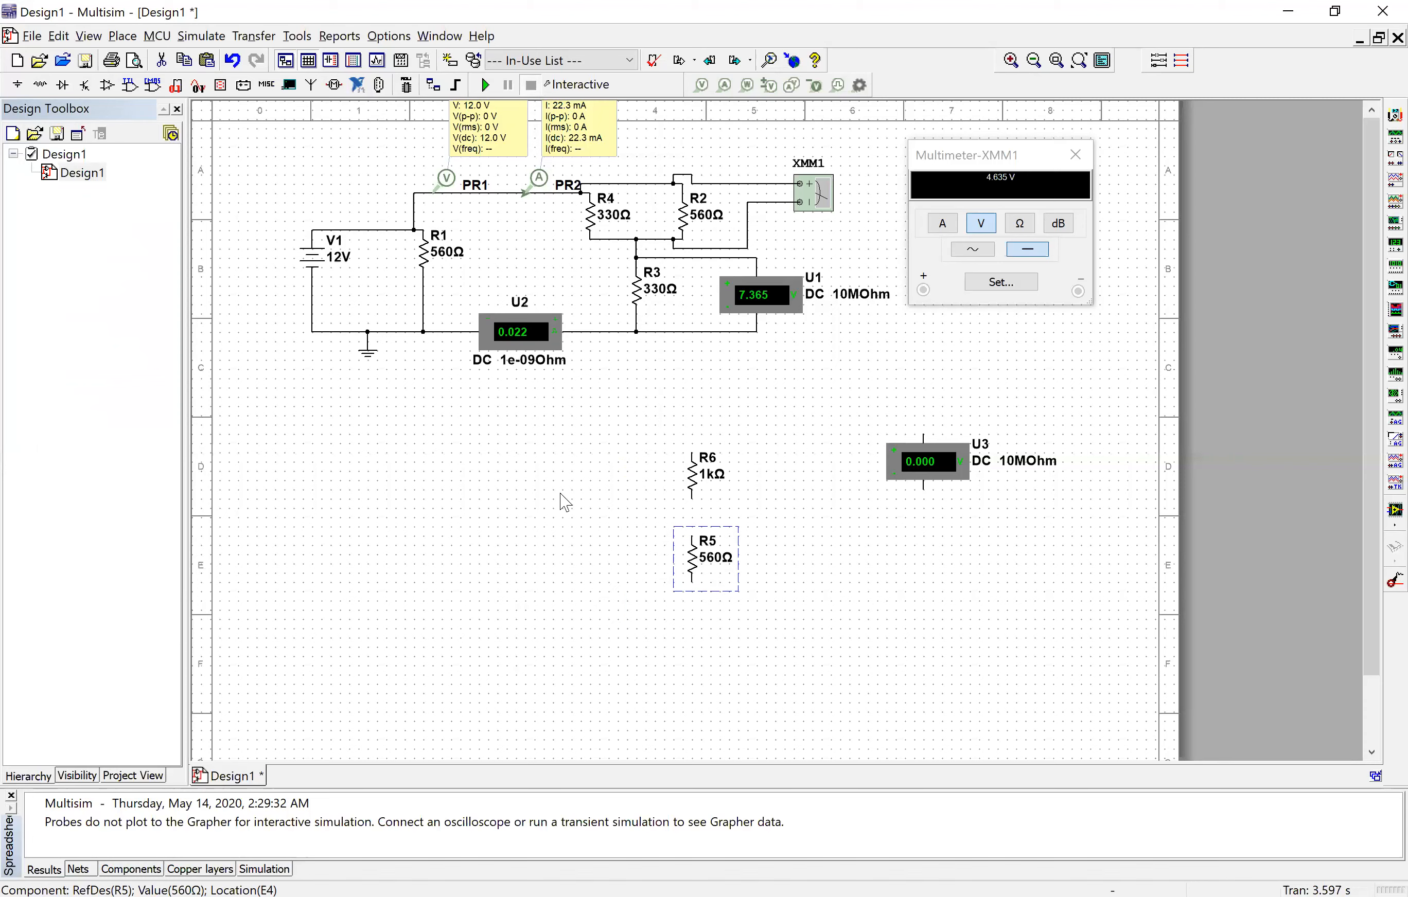
pyautogui.click(604, 504)
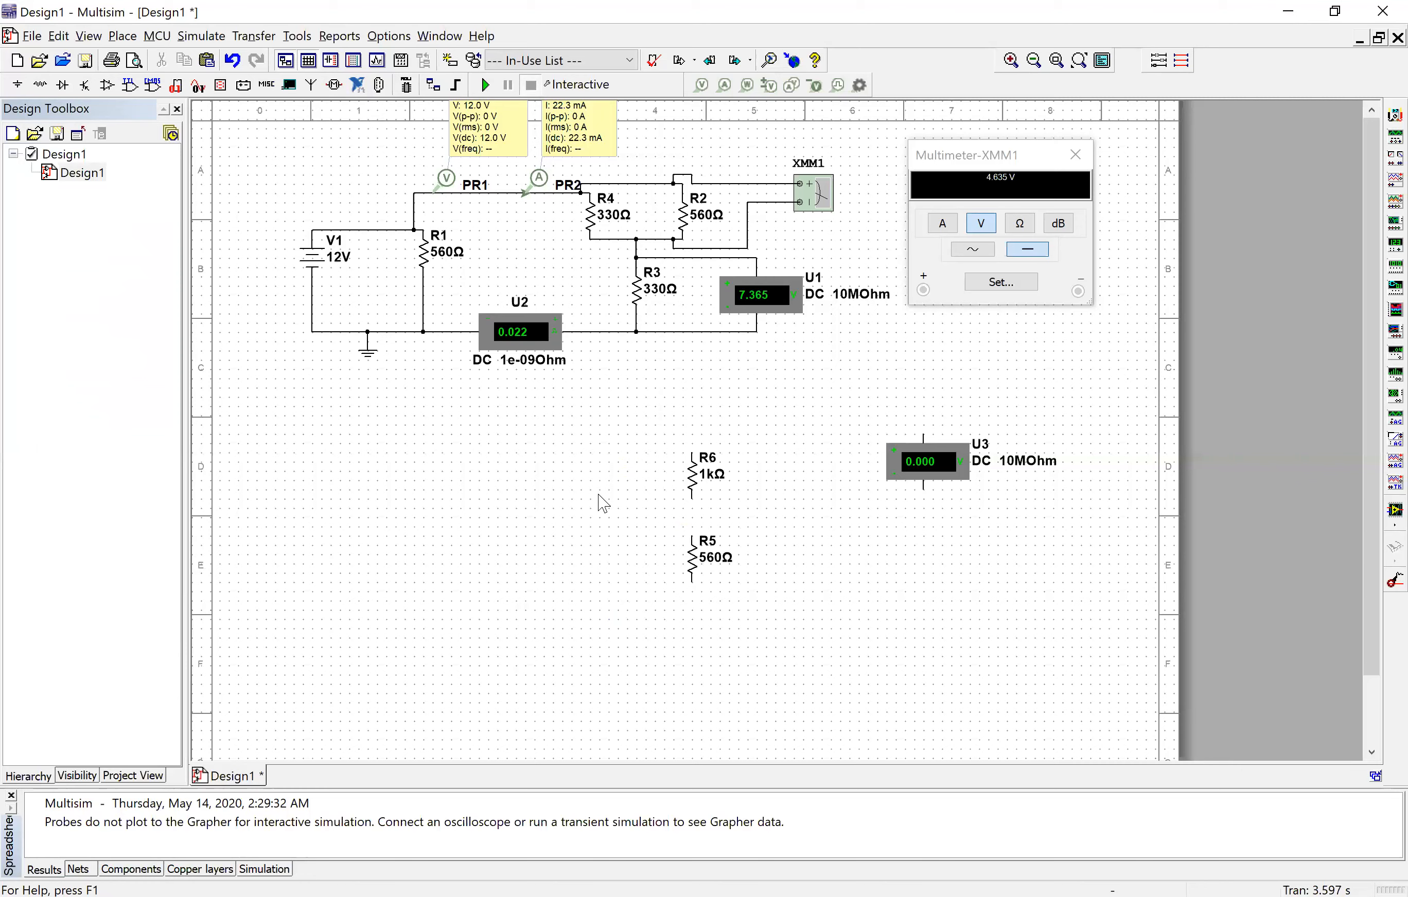
# Place an AC_POWER source from the Sources group's POWER_SOURCES family to the left of R6 and R5, with a GROUND beneath it.
pyautogui.click(120, 38)
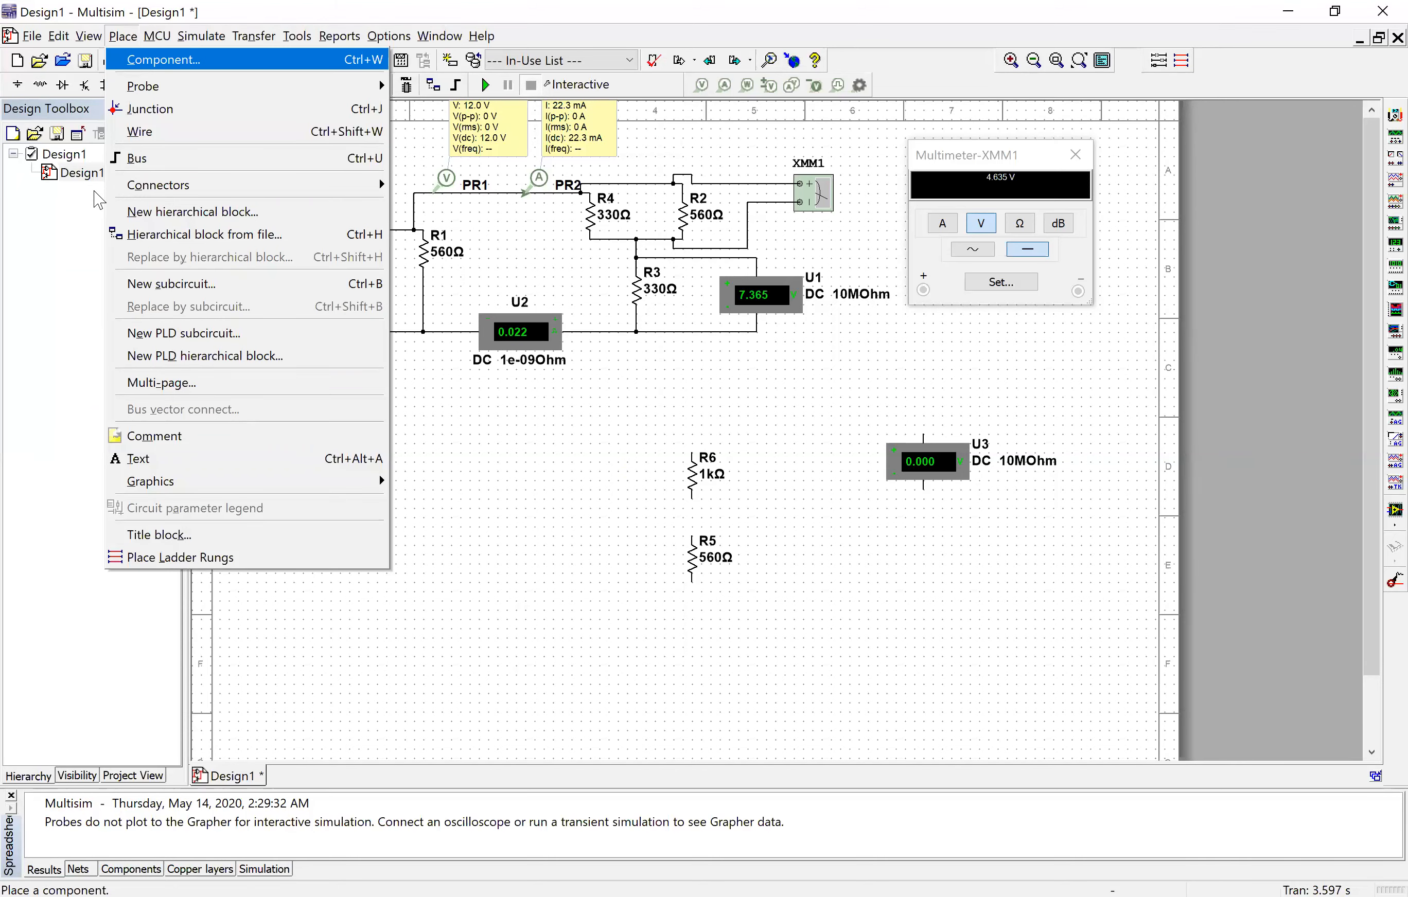
pyautogui.click(107, 191)
pyautogui.click(107, 440)
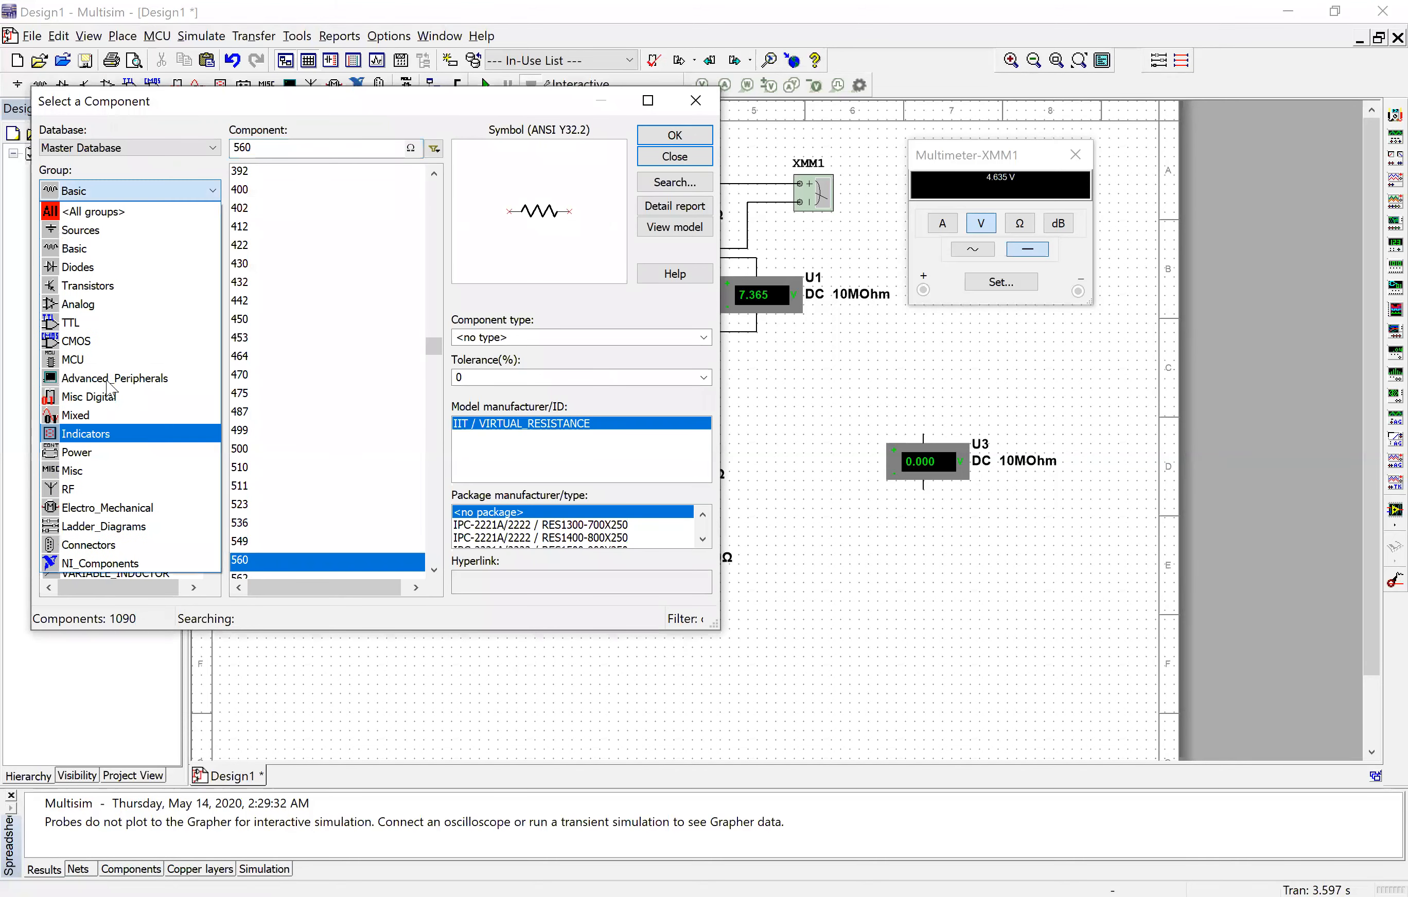
pyautogui.click(108, 231)
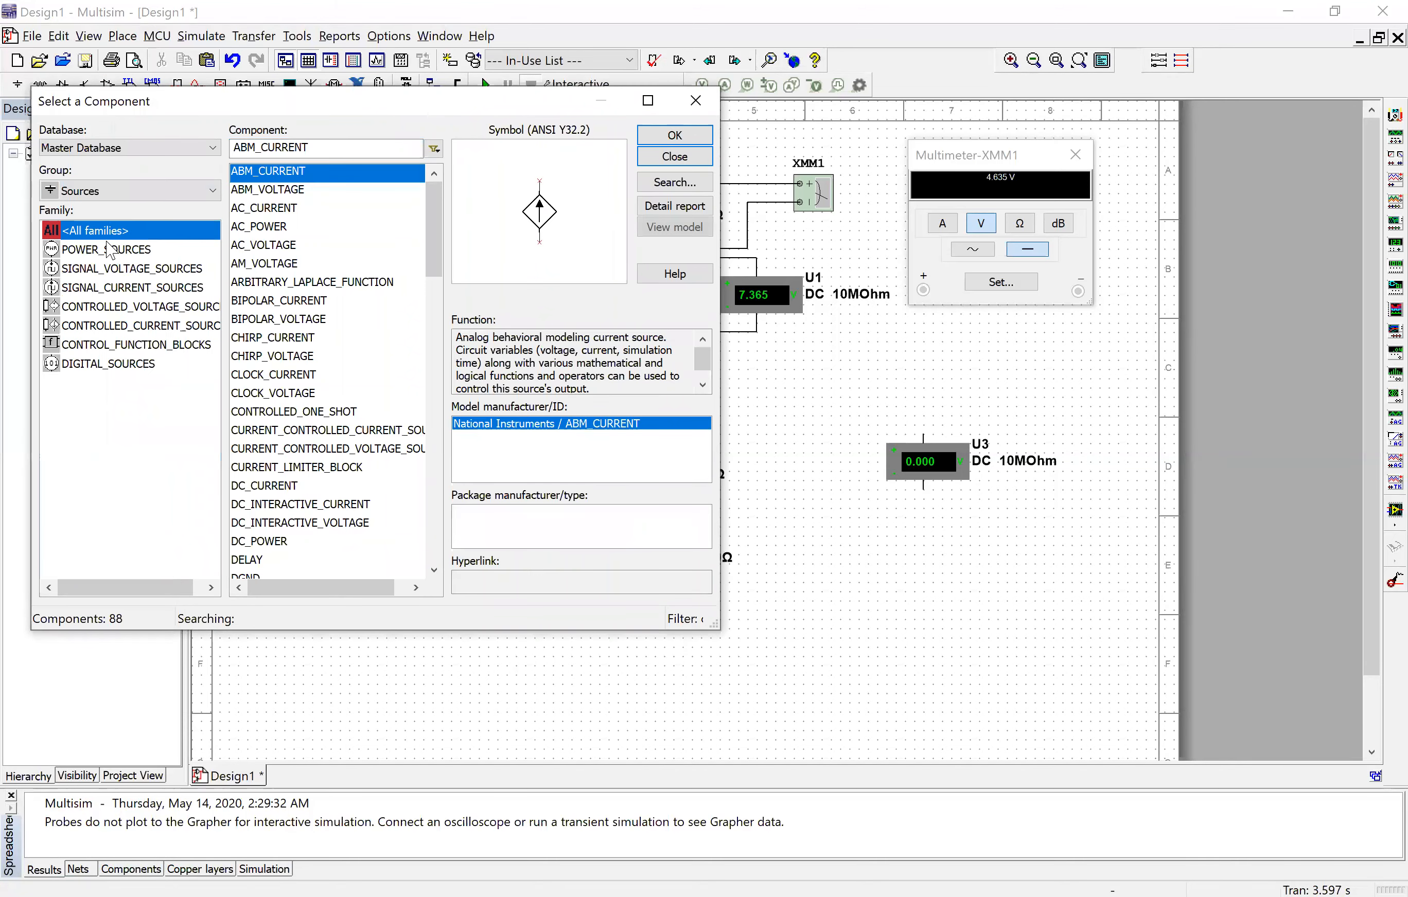
pyautogui.click(109, 250)
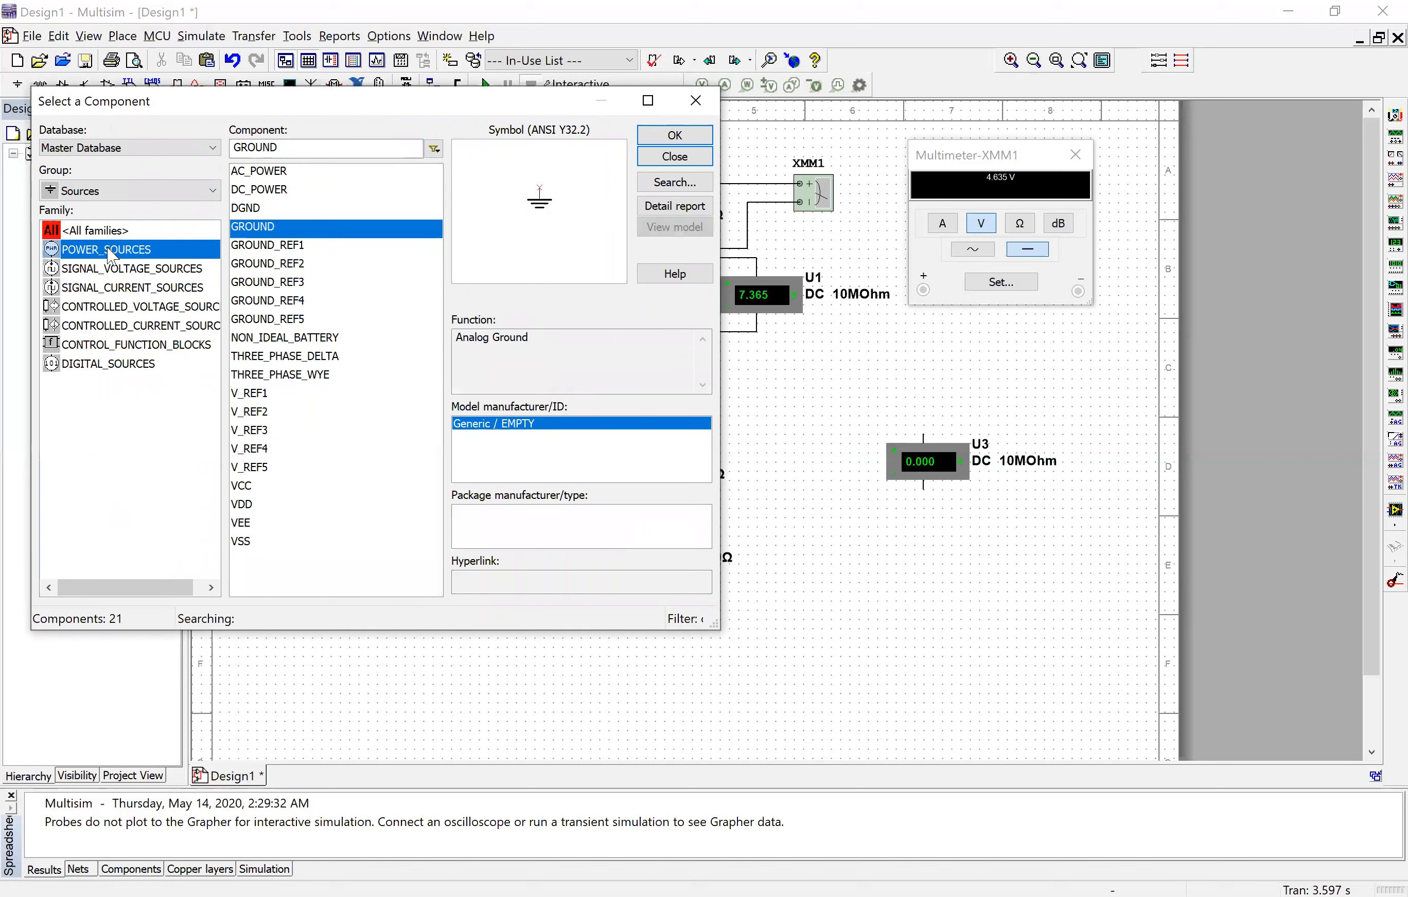
pyautogui.click(282, 172)
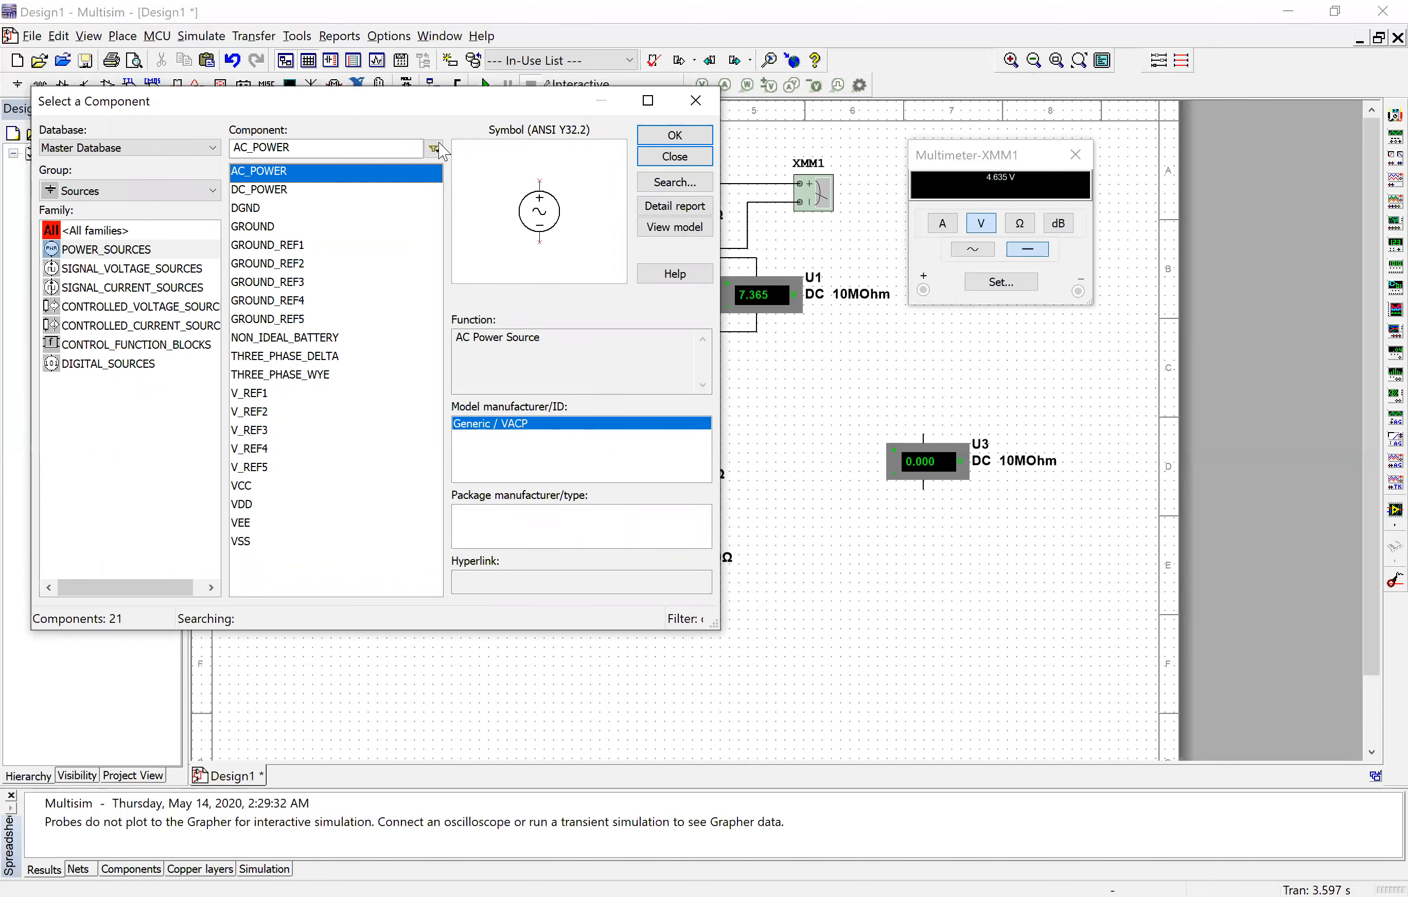
pyautogui.click(673, 143)
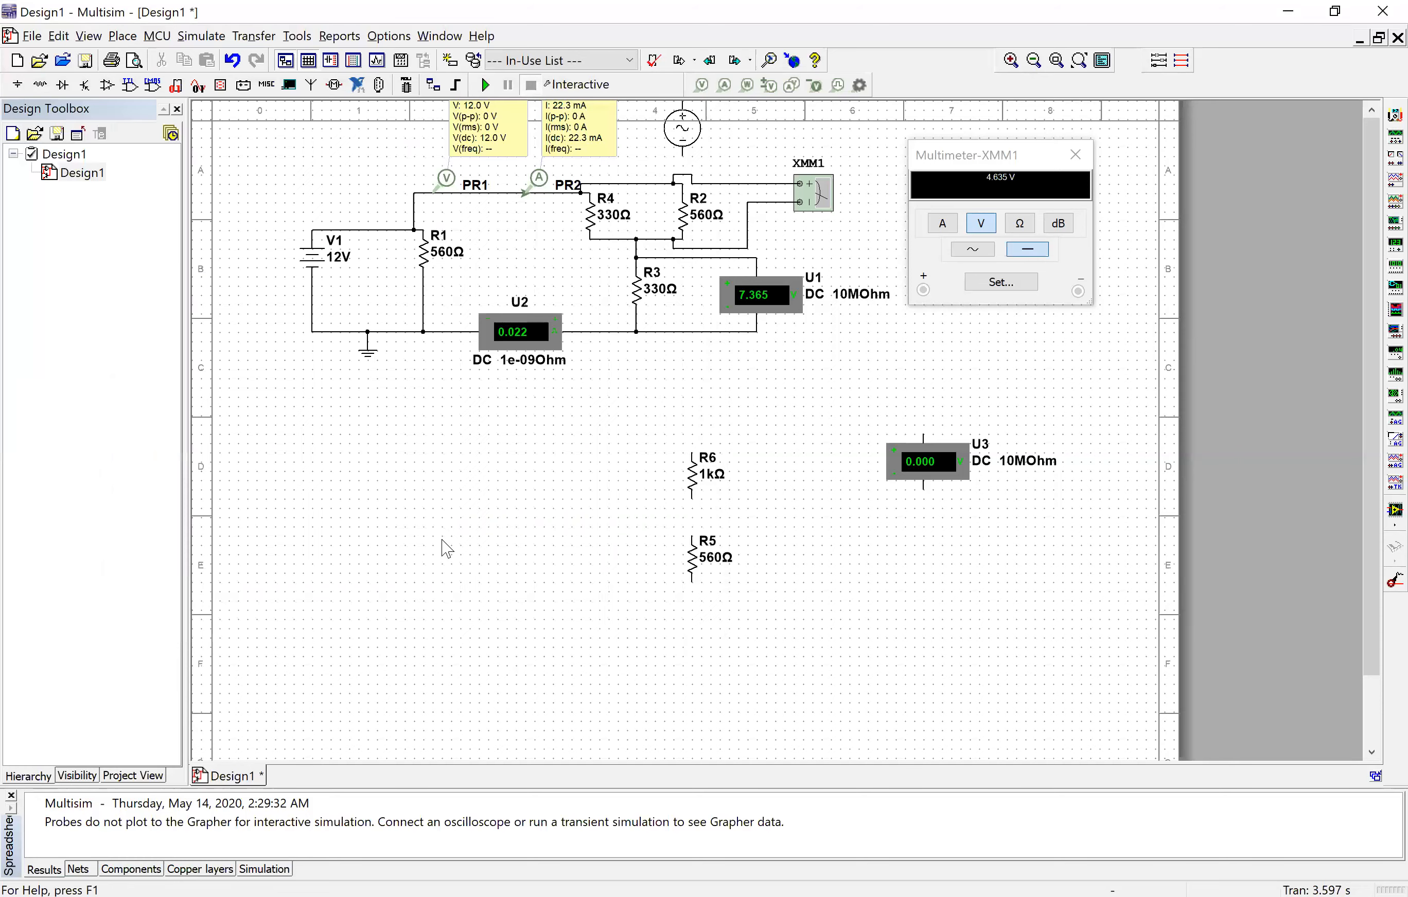
pyautogui.click(451, 541)
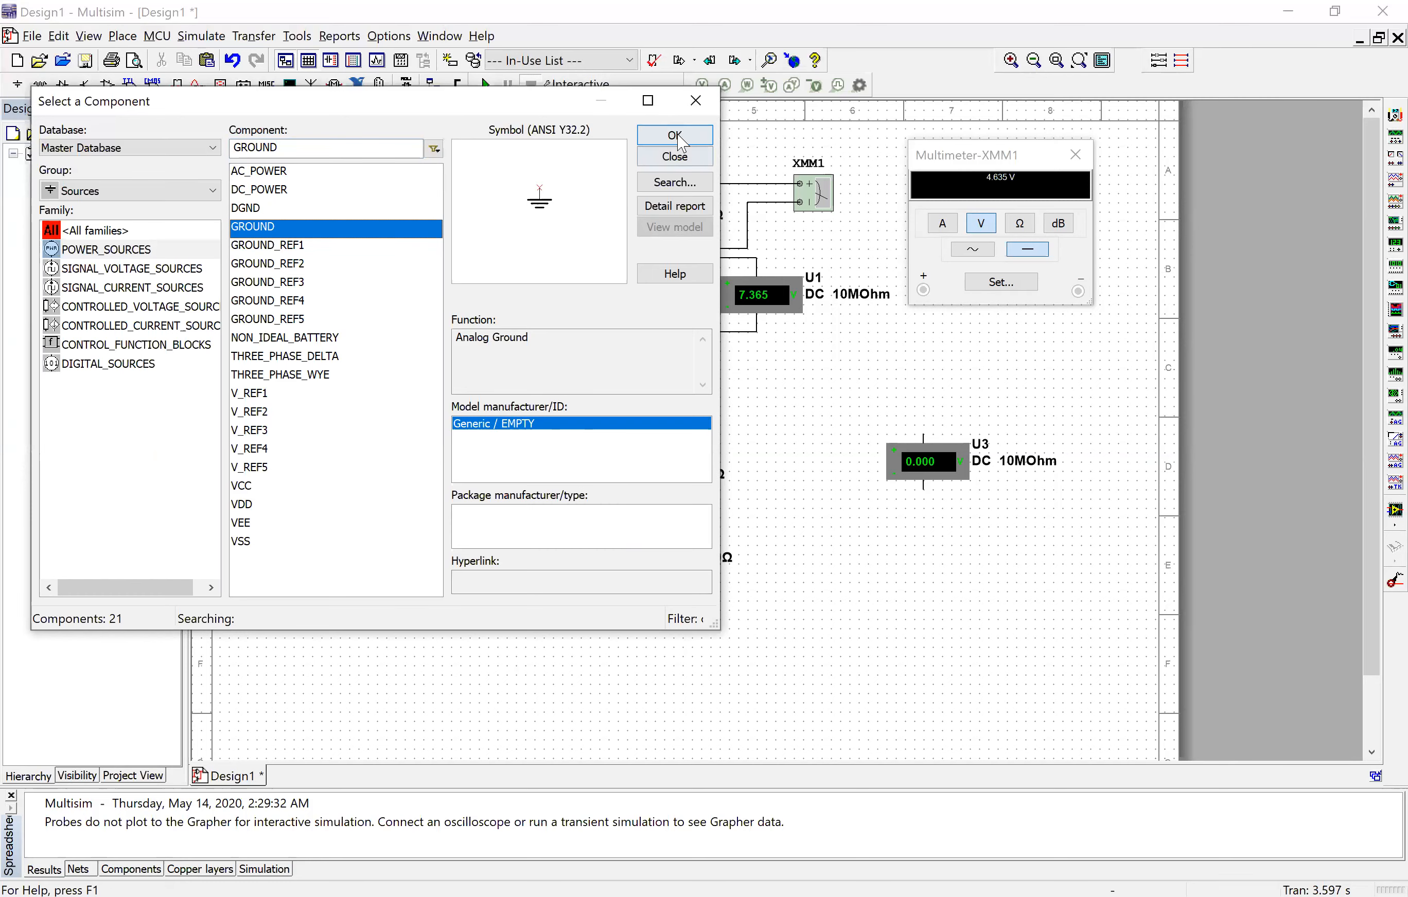
pyautogui.click(682, 143)
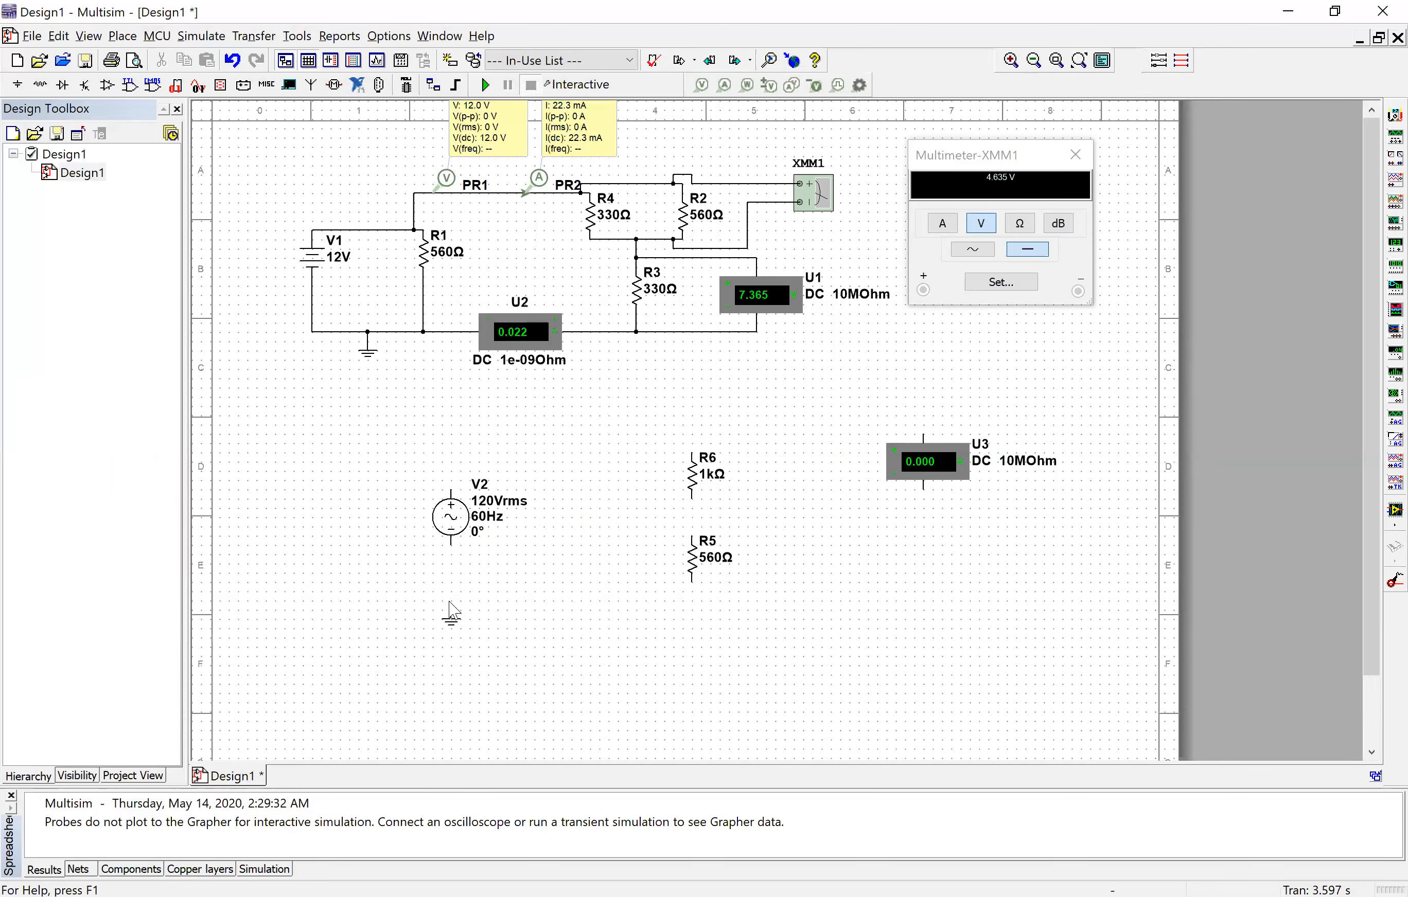
pyautogui.click(450, 595)
# Wire the AC source, R6 and R5 into a series loop and connect the ground to the source's negative terminal.
pyautogui.click(452, 492)
pyautogui.click(691, 450)
pyautogui.click(695, 500)
pyautogui.click(693, 531)
pyautogui.click(451, 589)
pyautogui.click(452, 551)
pyautogui.click(452, 598)
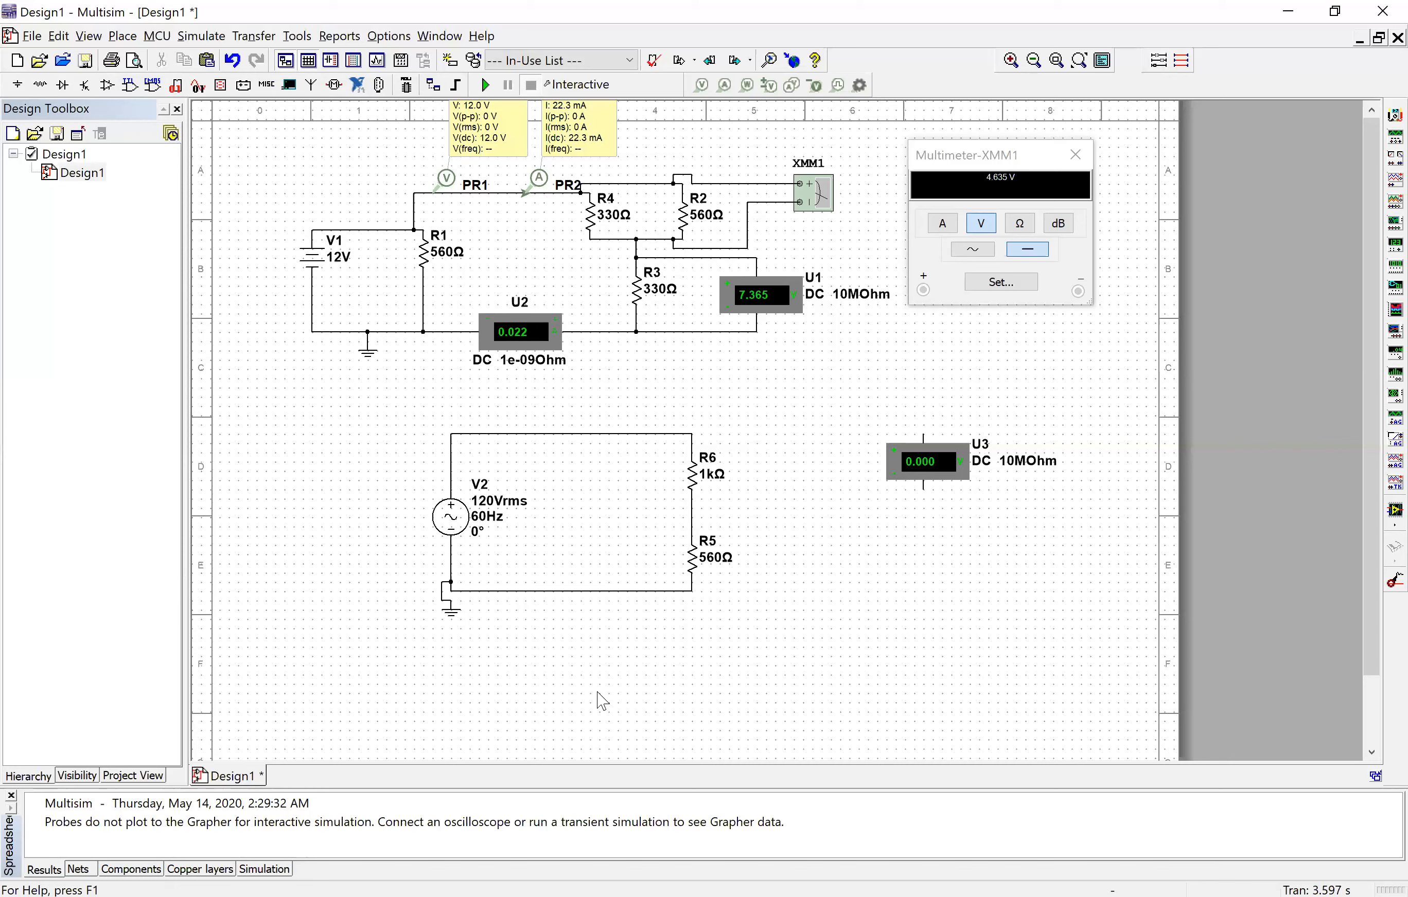
# Move voltmeter U3 beside R5 and set its mode to AC.
pyautogui.click(928, 458)
pyautogui.hotkey('ctrl', 'v')
pyautogui.click(810, 543)
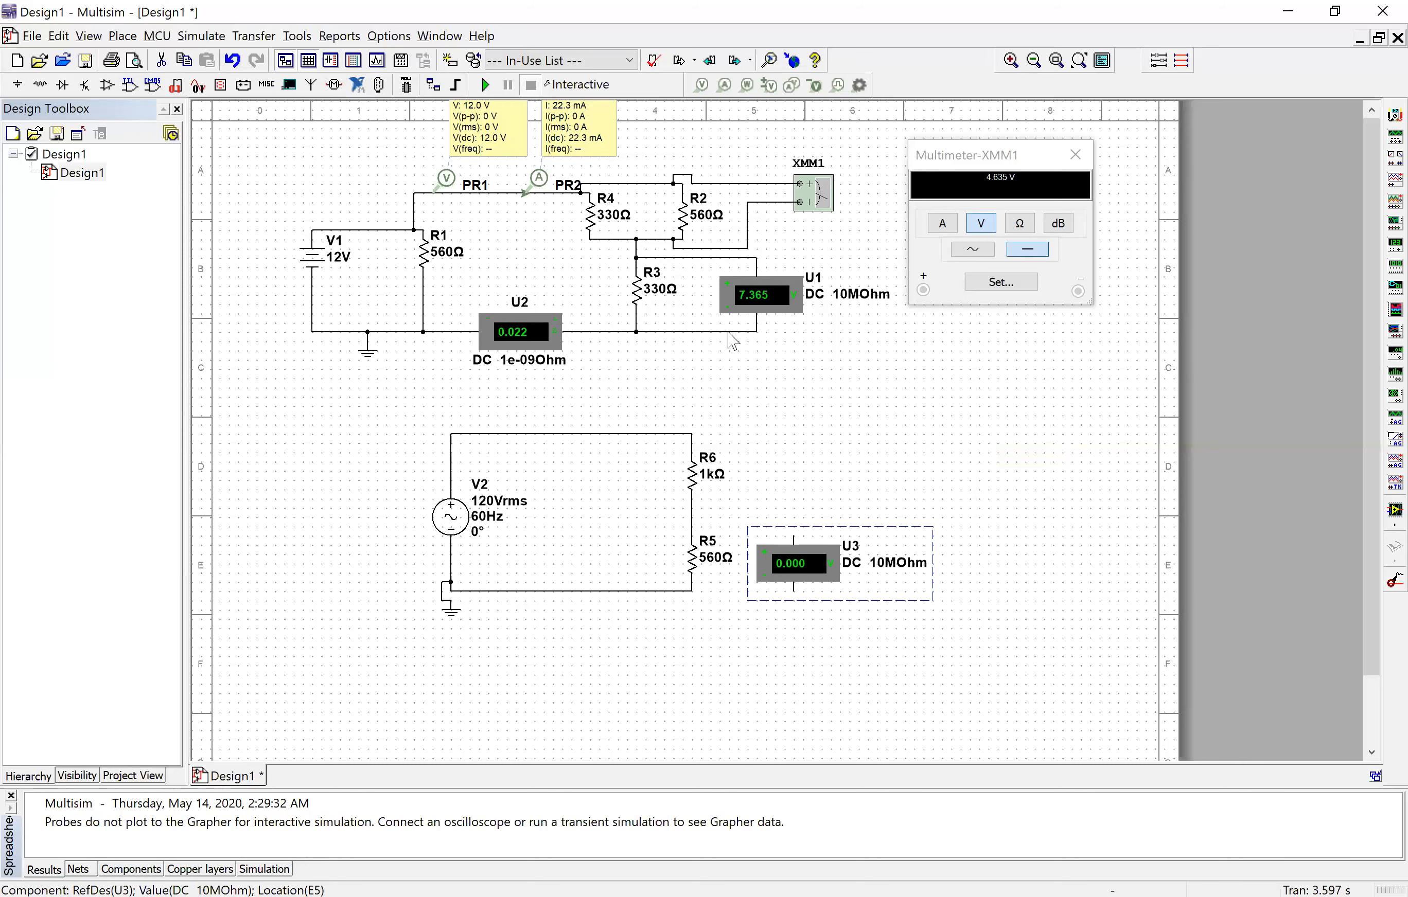
pyautogui.doubleClick(799, 561)
pyautogui.click(703, 294)
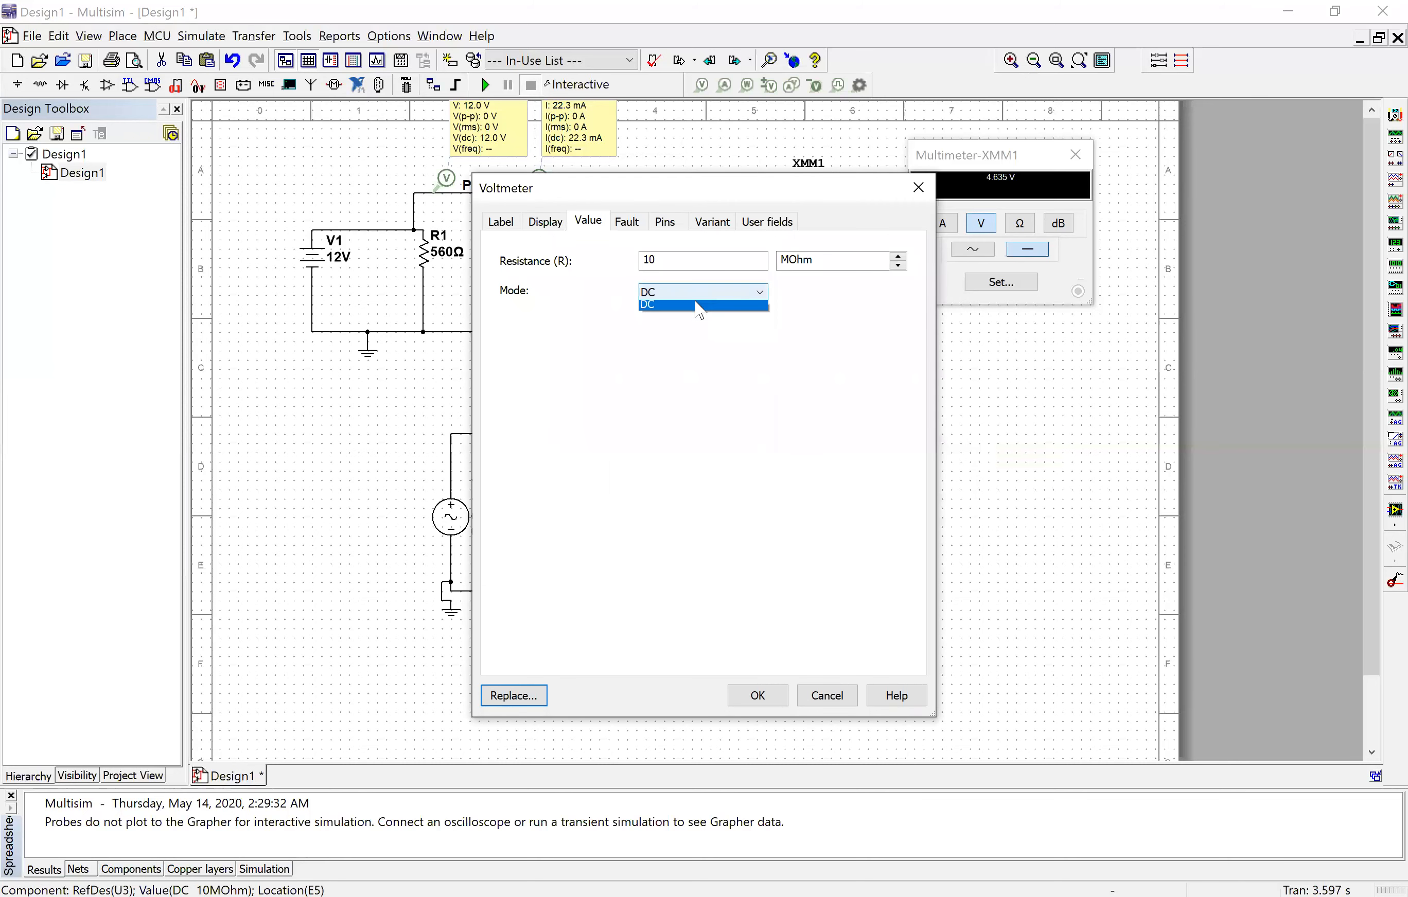
pyautogui.click(699, 309)
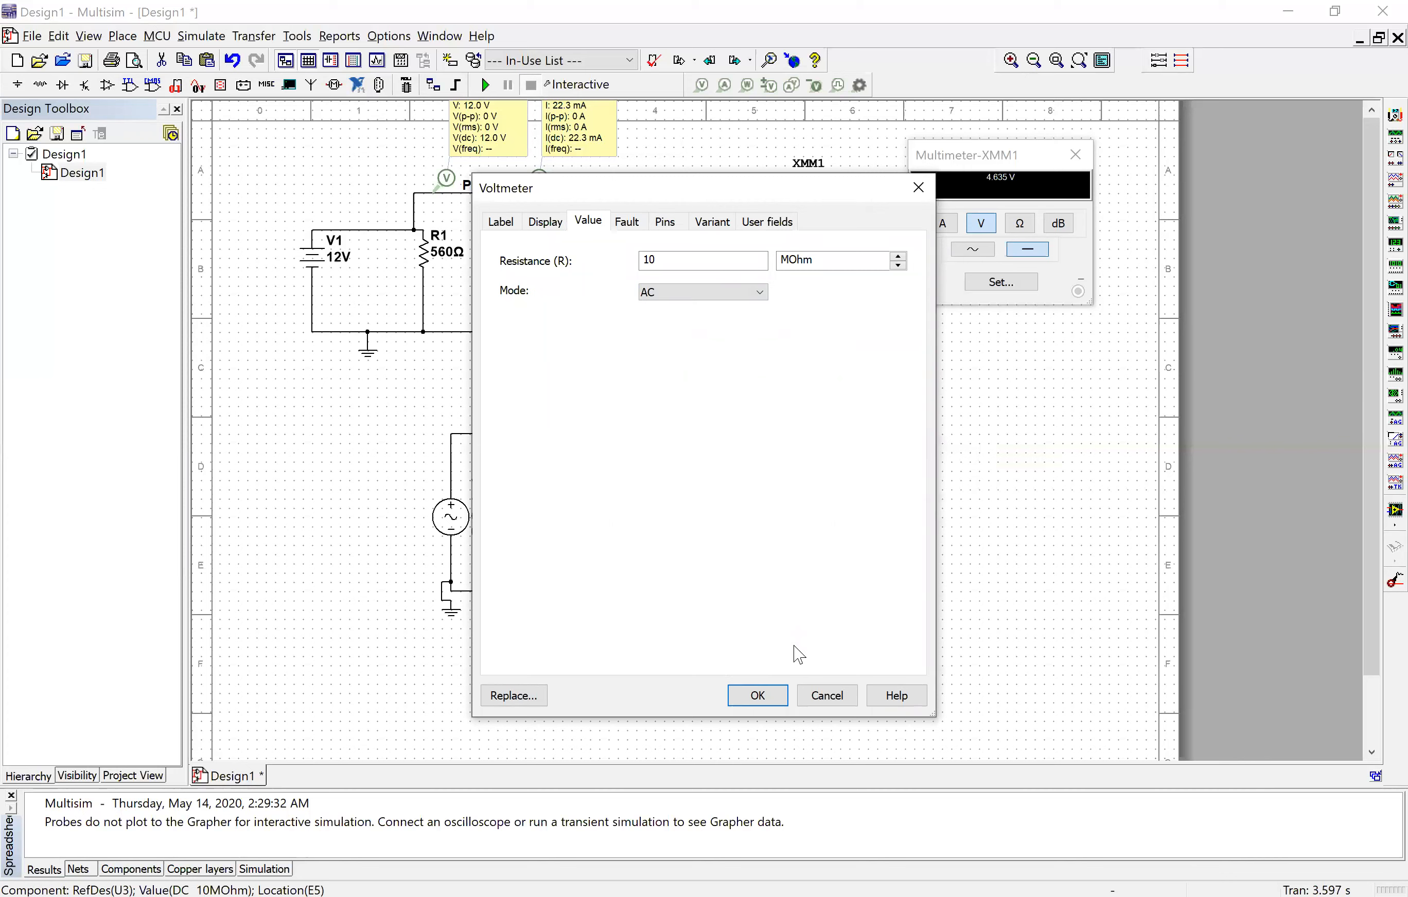
pyautogui.click(756, 696)
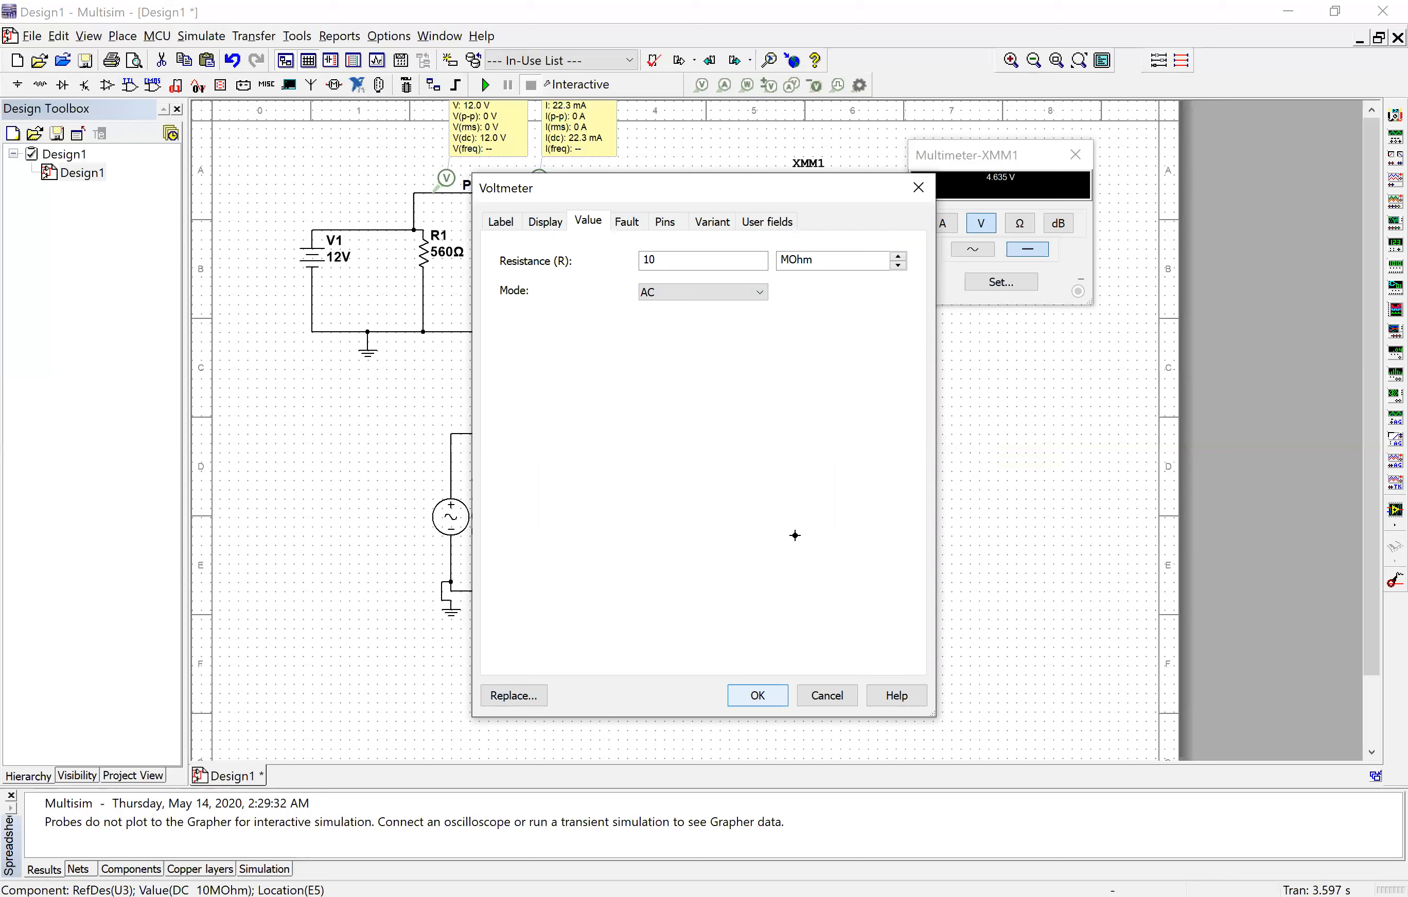
# Wire voltmeter U3 in parallel with R5.
pyautogui.moveTo(696, 515); pyautogui.dragTo(794, 528)
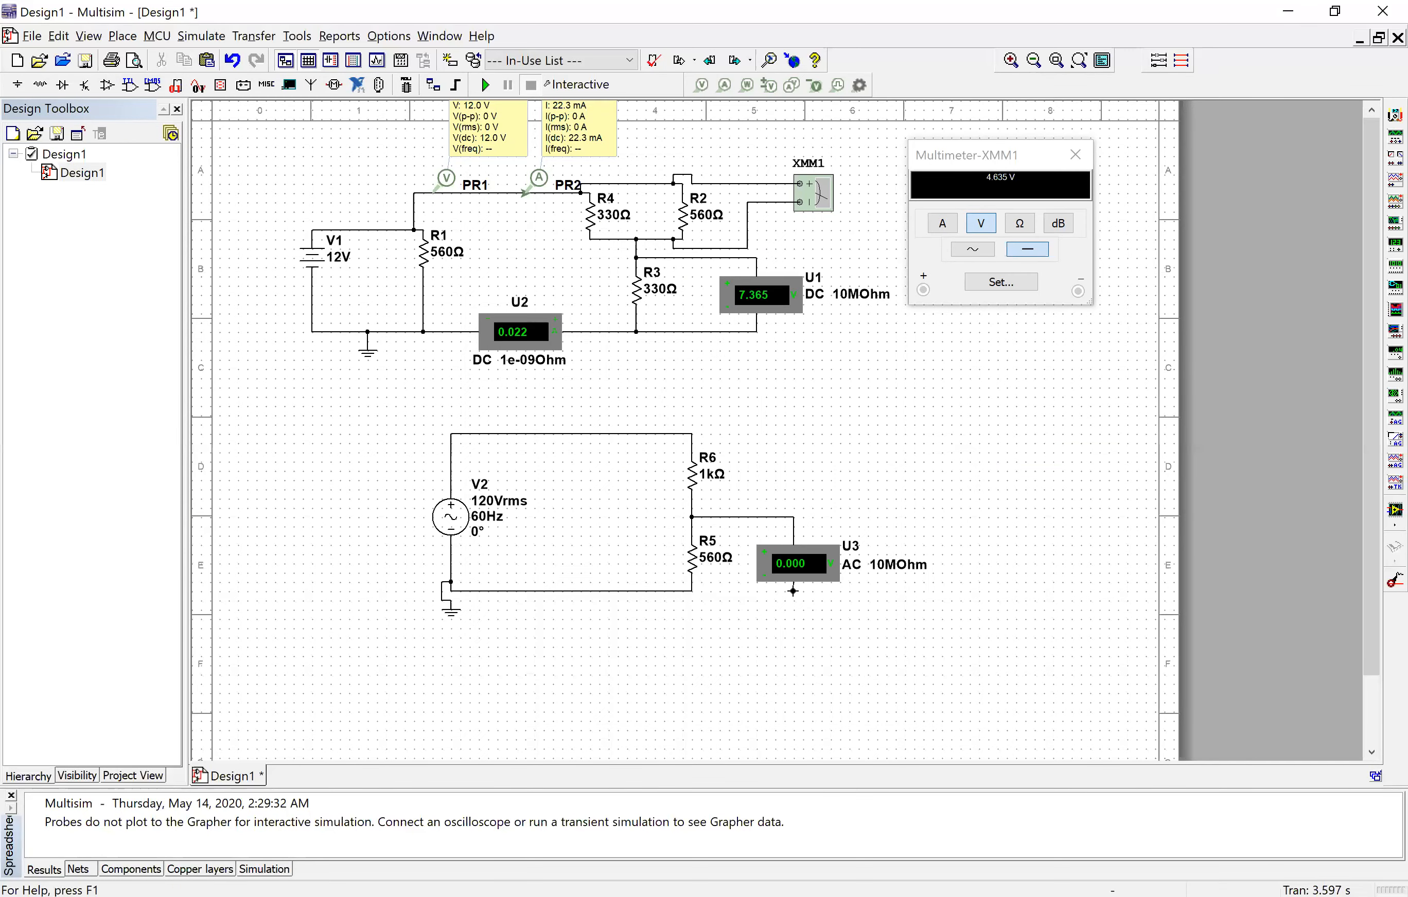
pyautogui.click(695, 590)
pyautogui.hotkey('ctrl', 'z')
pyautogui.click(691, 590)
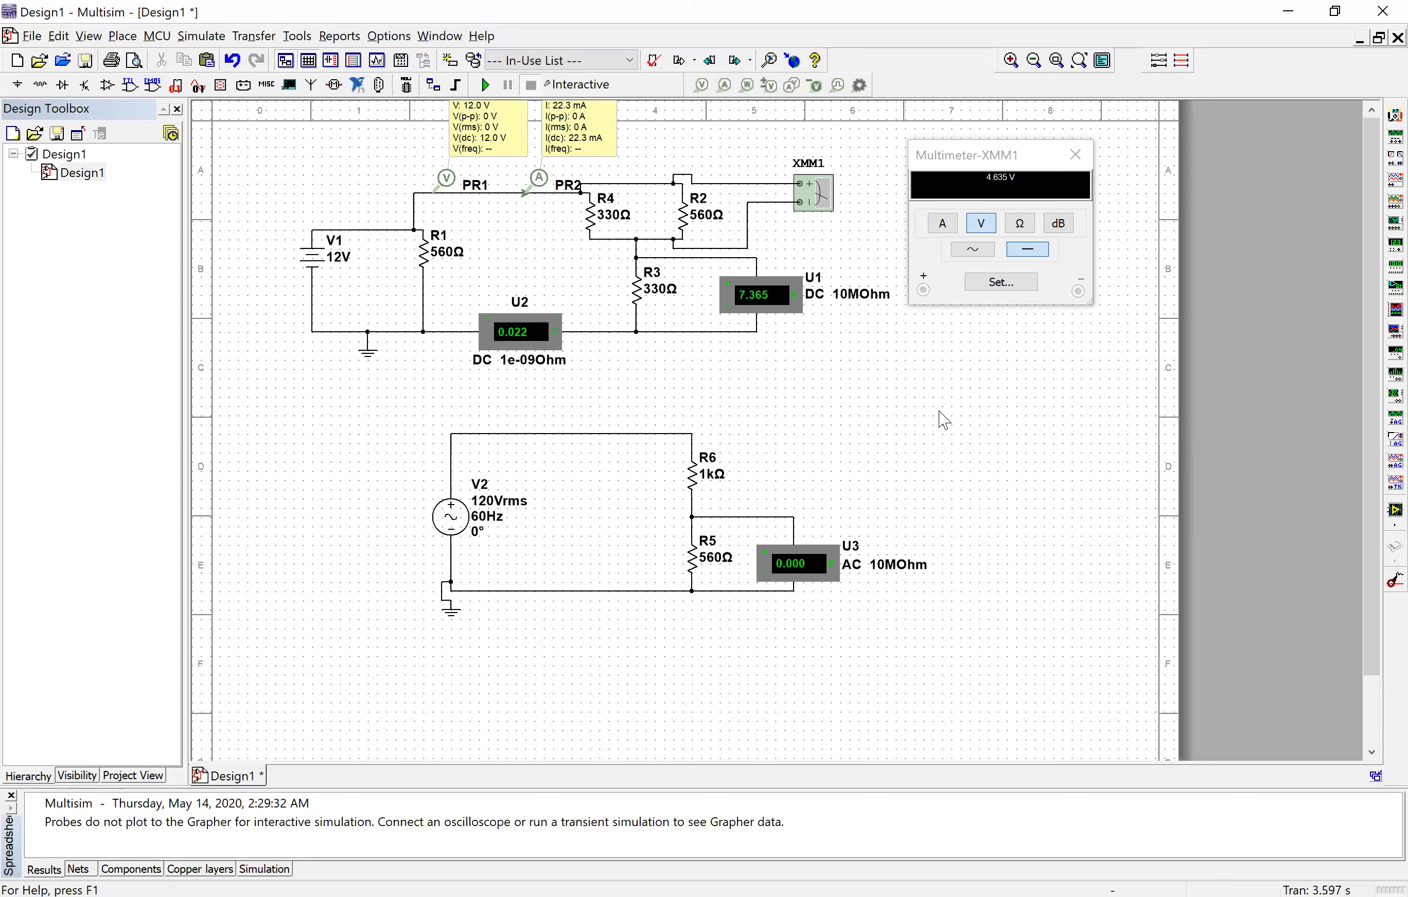
# Place a copy of multimeter XMM1 to the right of R6 in the AC circuit.
pyautogui.click(806, 204)
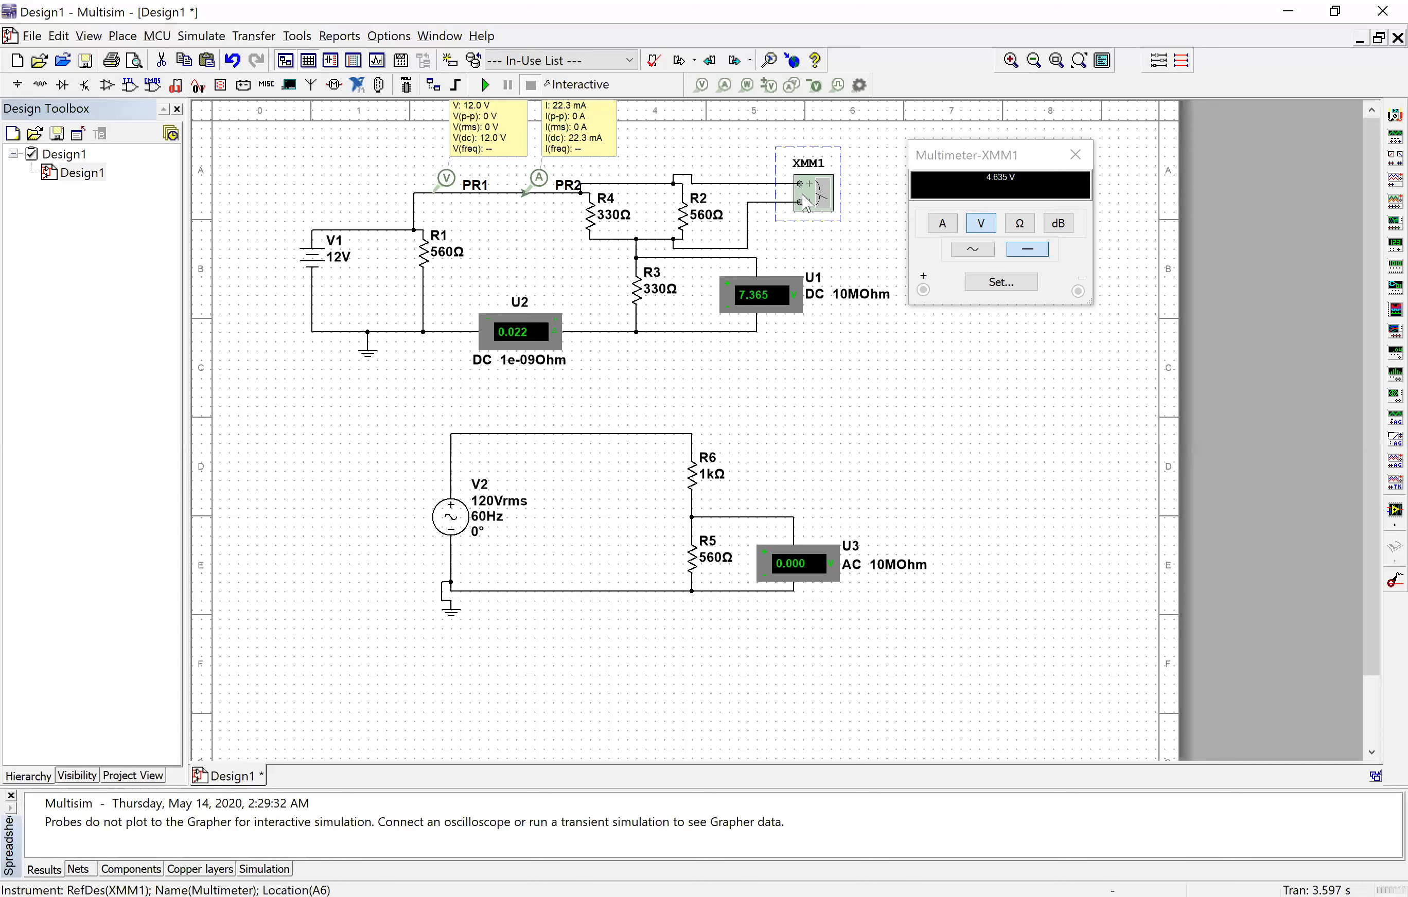
pyautogui.hotkey('ctrl', 'v')
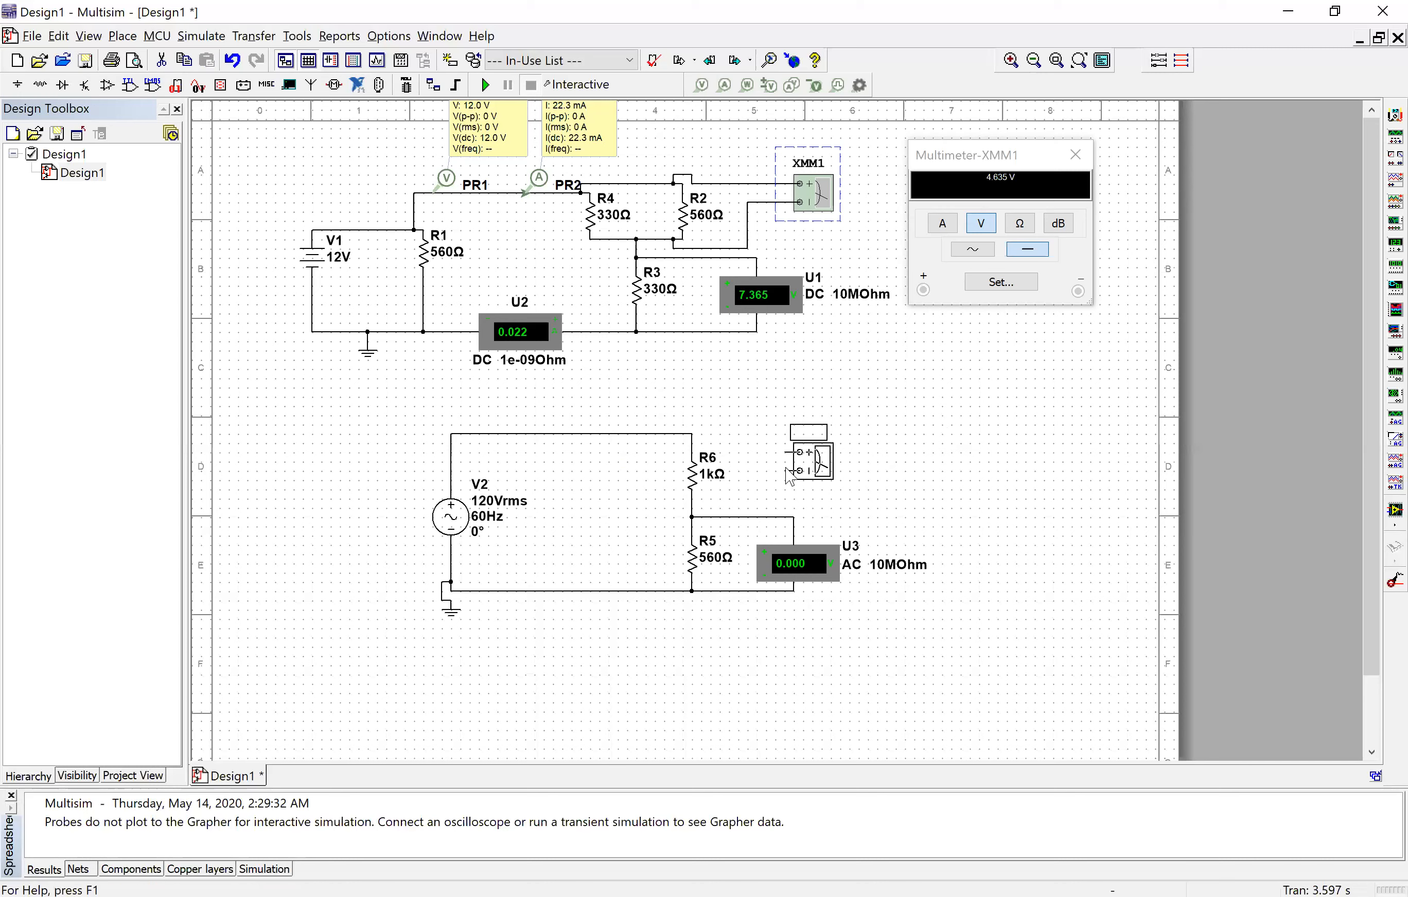
pyautogui.click(783, 454)
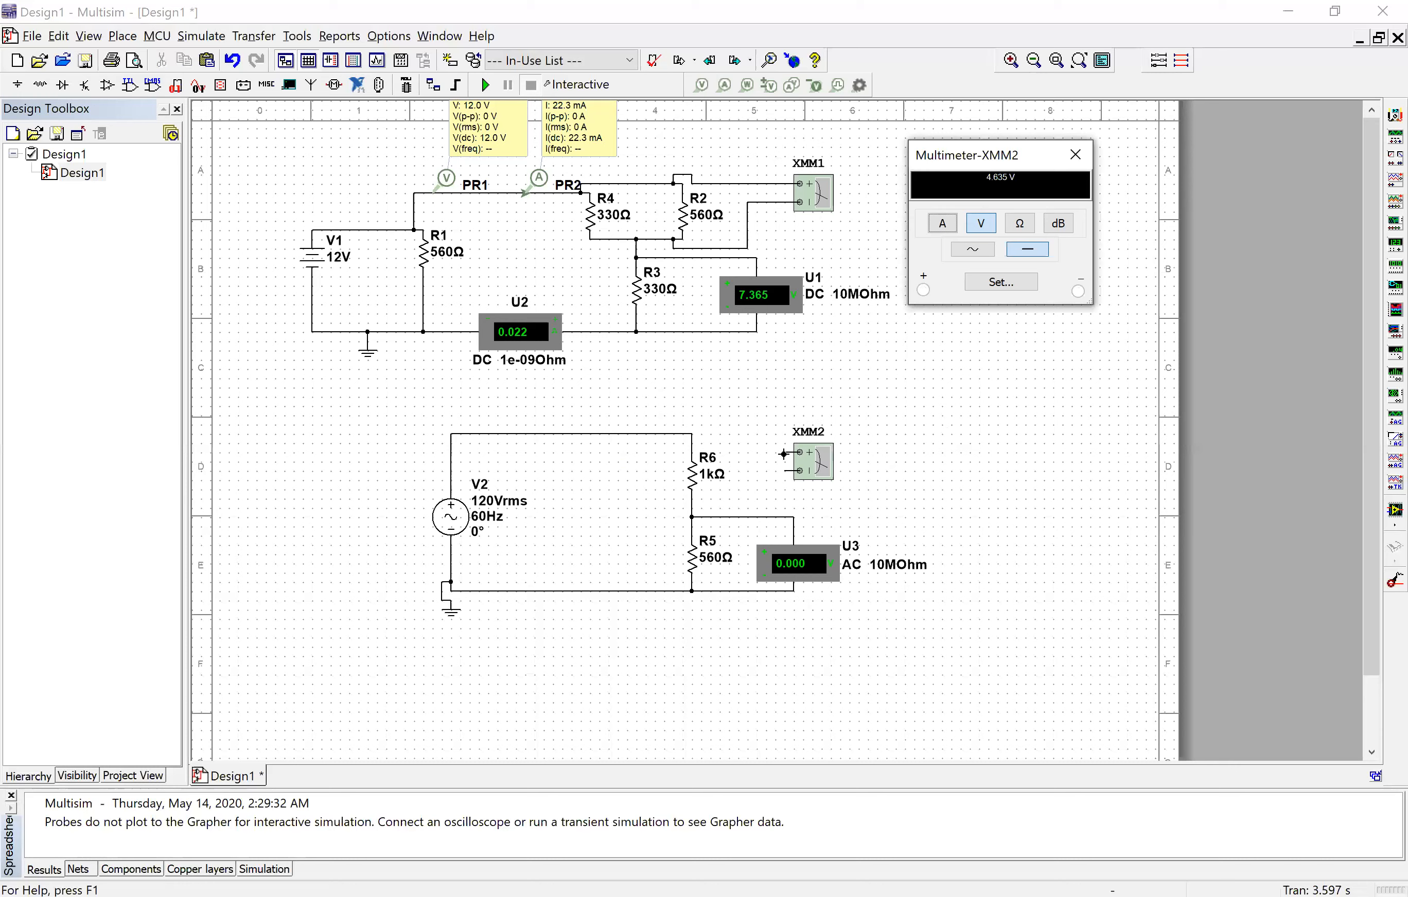
# Wire multimeter XMM2 in parallel with R6, routing its negative lead to the node between R6 and R5.
pyautogui.click(756, 435)
pyautogui.click(692, 432)
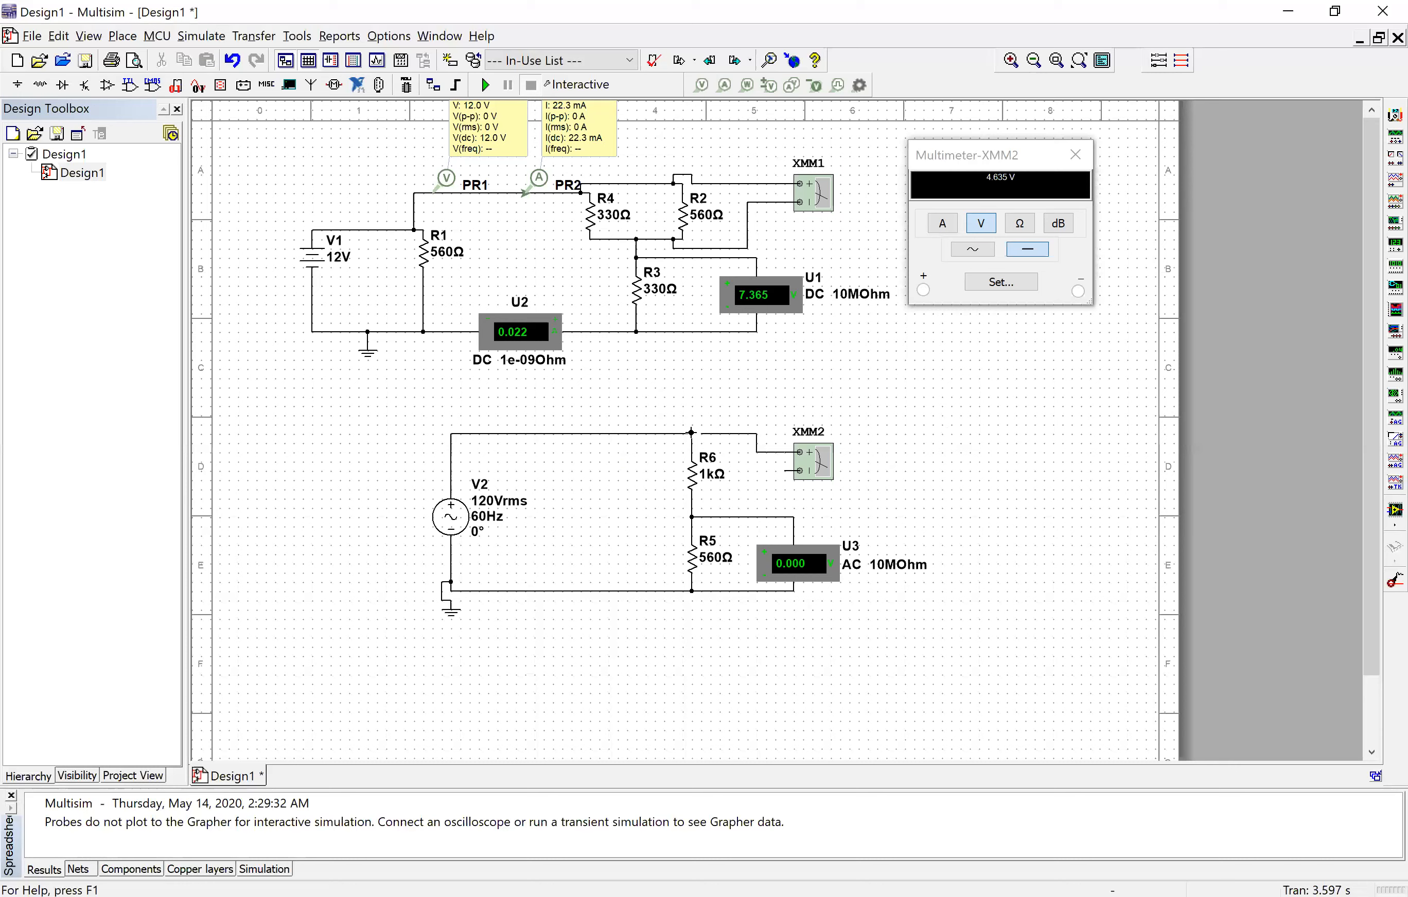
pyautogui.click(786, 473)
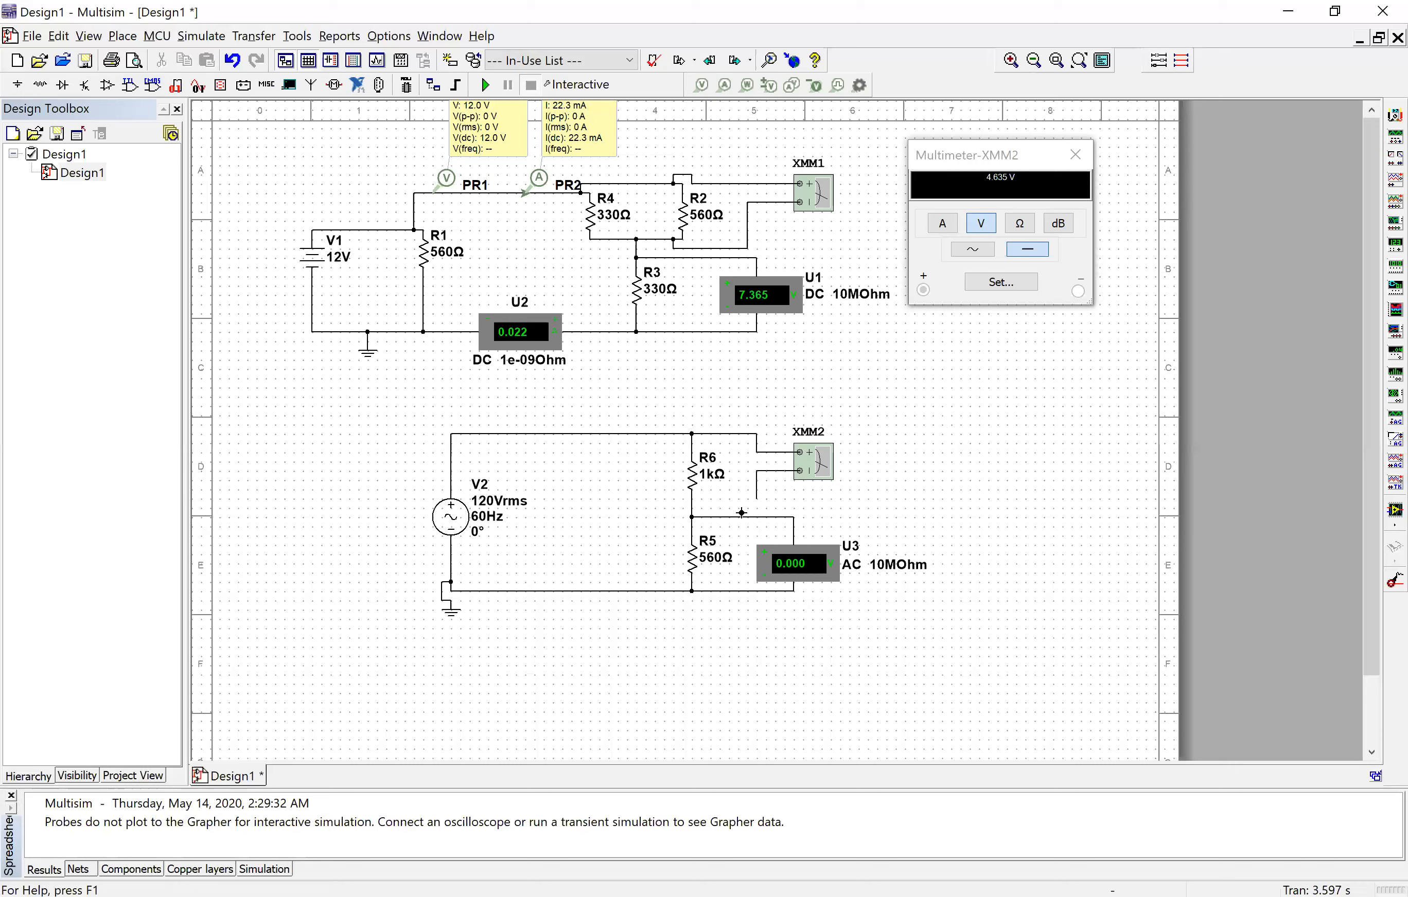
pyautogui.click(694, 508)
pyautogui.moveTo(716, 502); pyautogui.dragTo(748, 503)
# Open XMM2's readout, move it below the XMM1 readout, and set it to measure AC voltage.
pyautogui.click(822, 471)
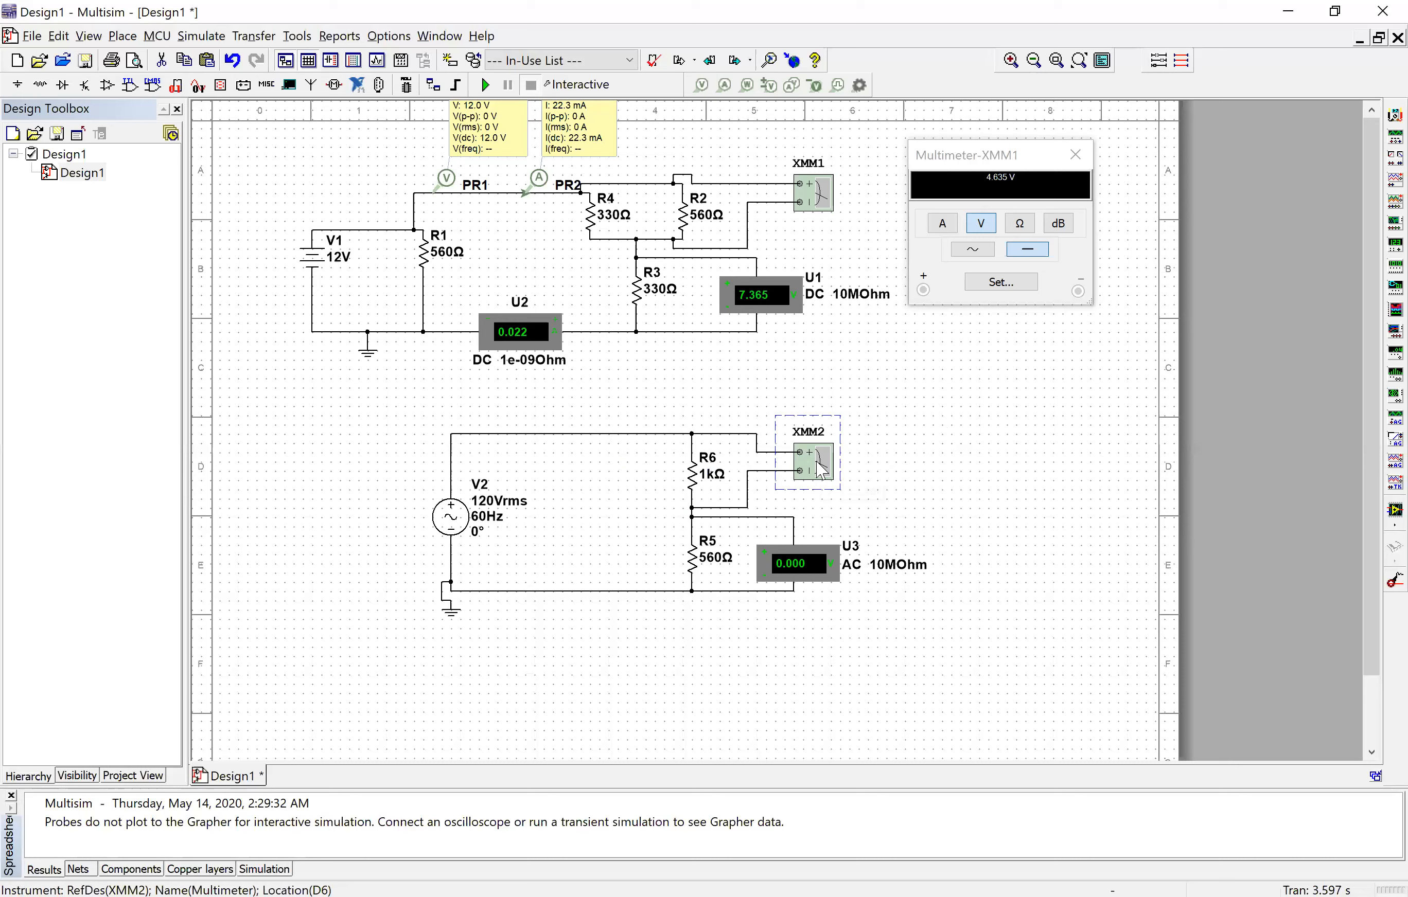
pyautogui.doubleClick(821, 471)
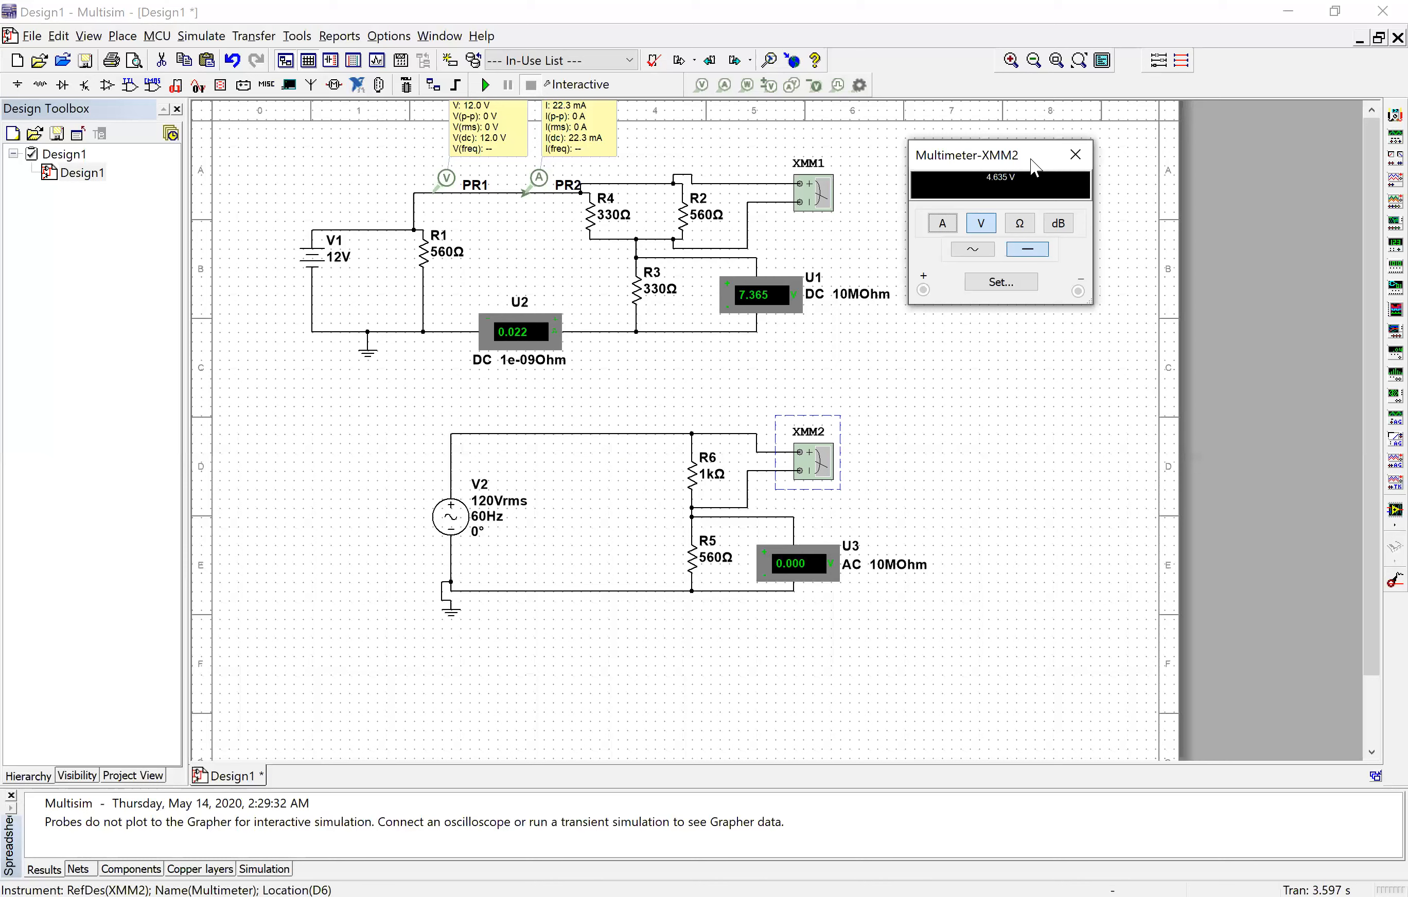
pyautogui.moveTo(1034, 168); pyautogui.dragTo(1022, 406)
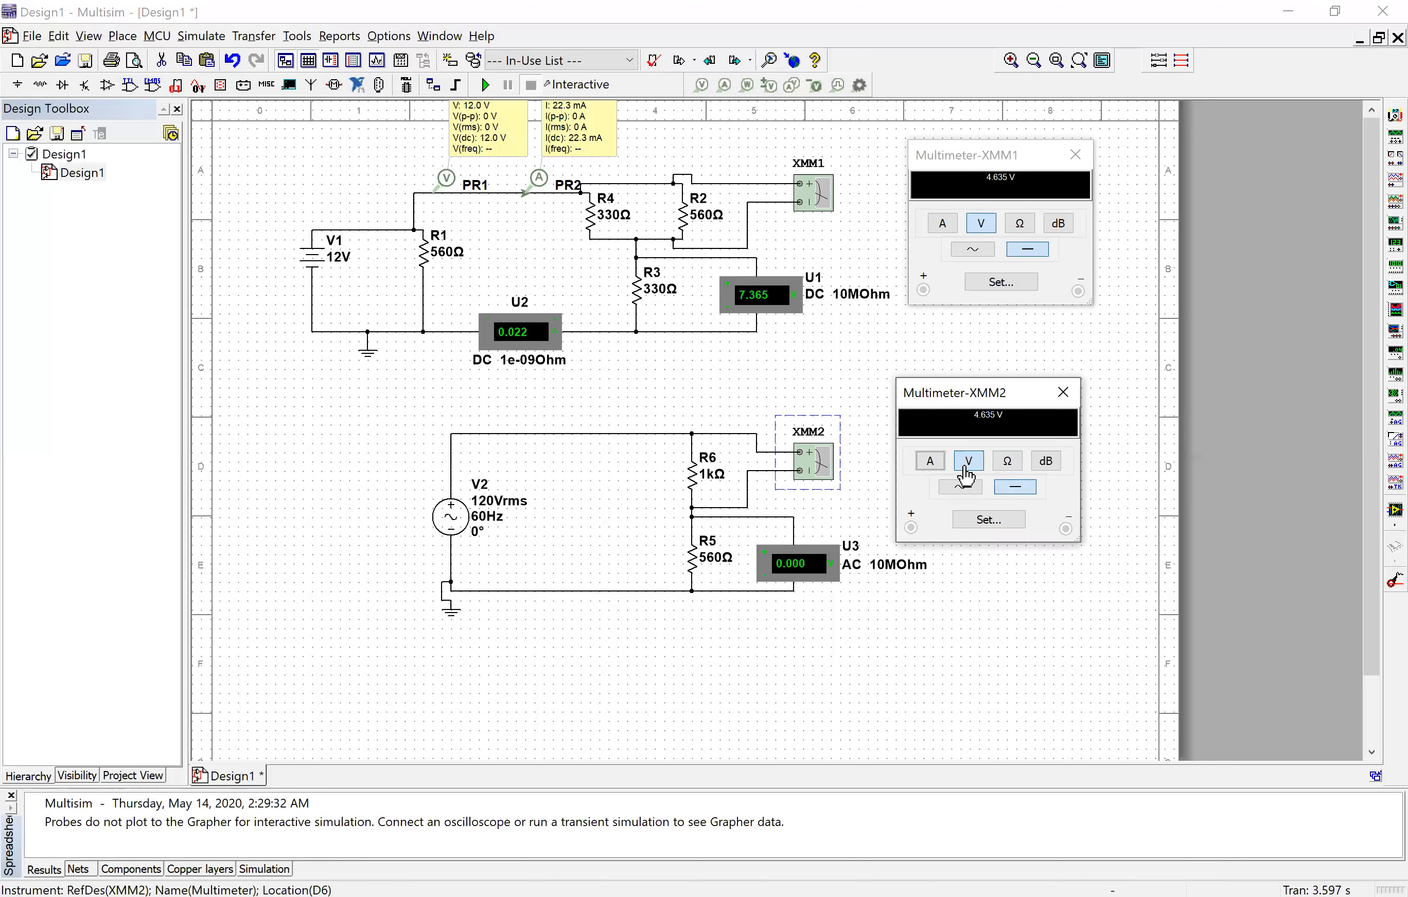
pyautogui.click(936, 466)
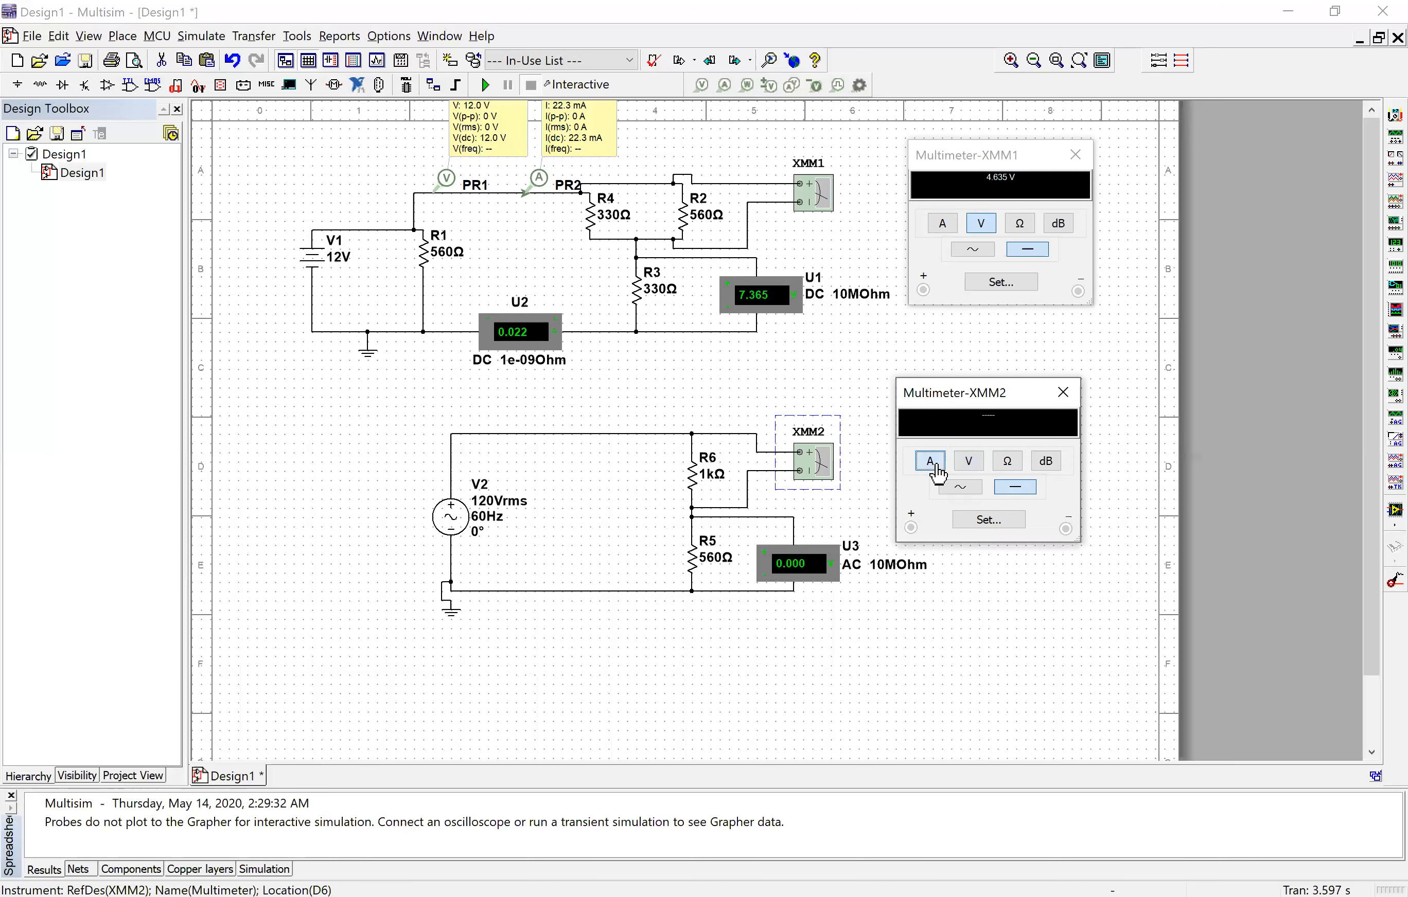
pyautogui.click(970, 466)
pyautogui.click(958, 490)
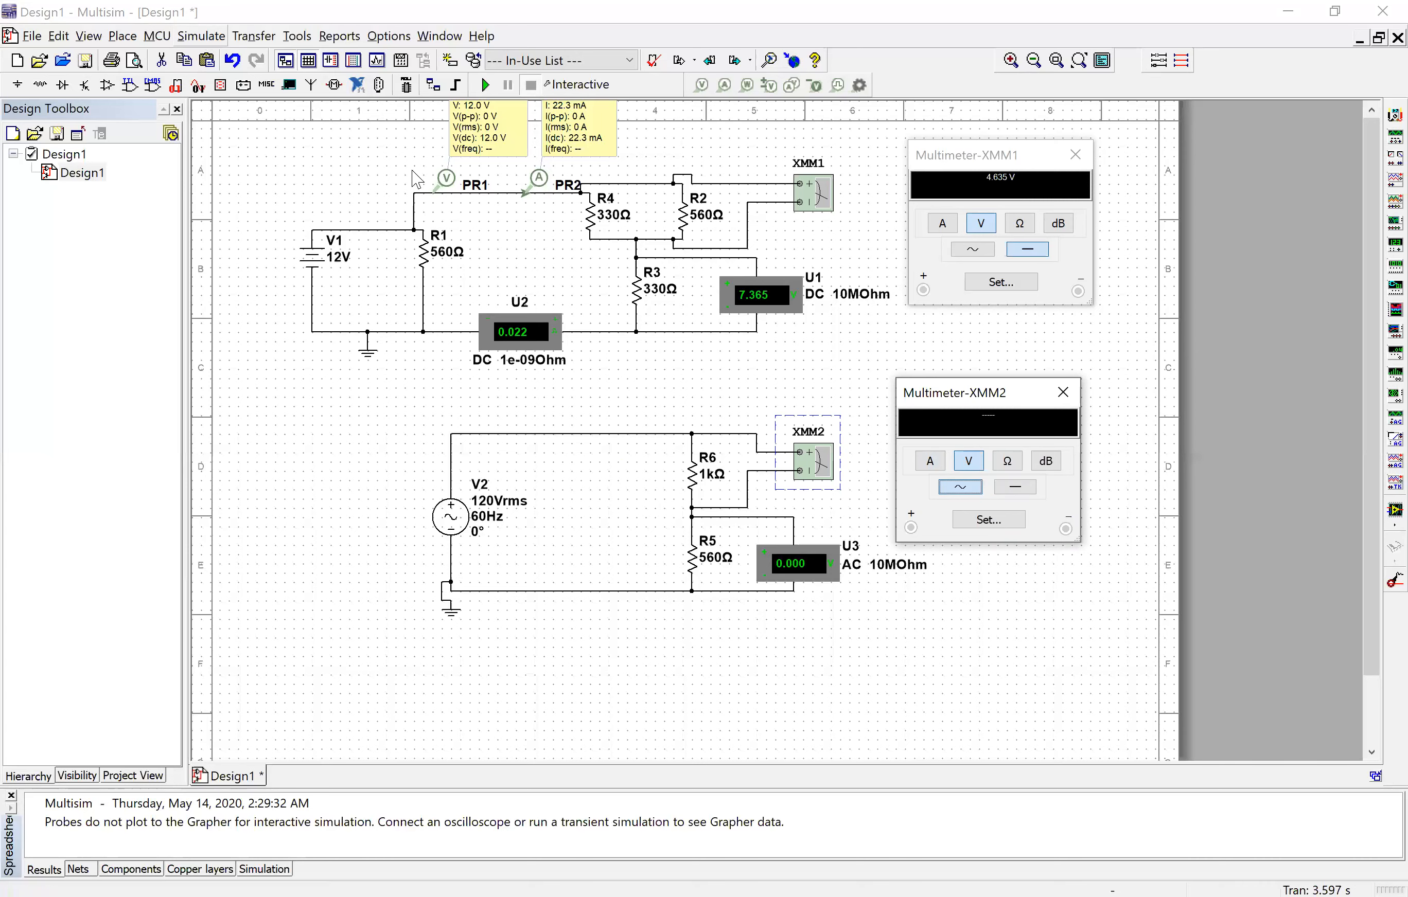
# Place an oscilloscope above multimeter XMM2, between the DC and AC circuits.
pyautogui.click(201, 36)
pyautogui.moveTo(230, 152)
pyautogui.click(448, 233)
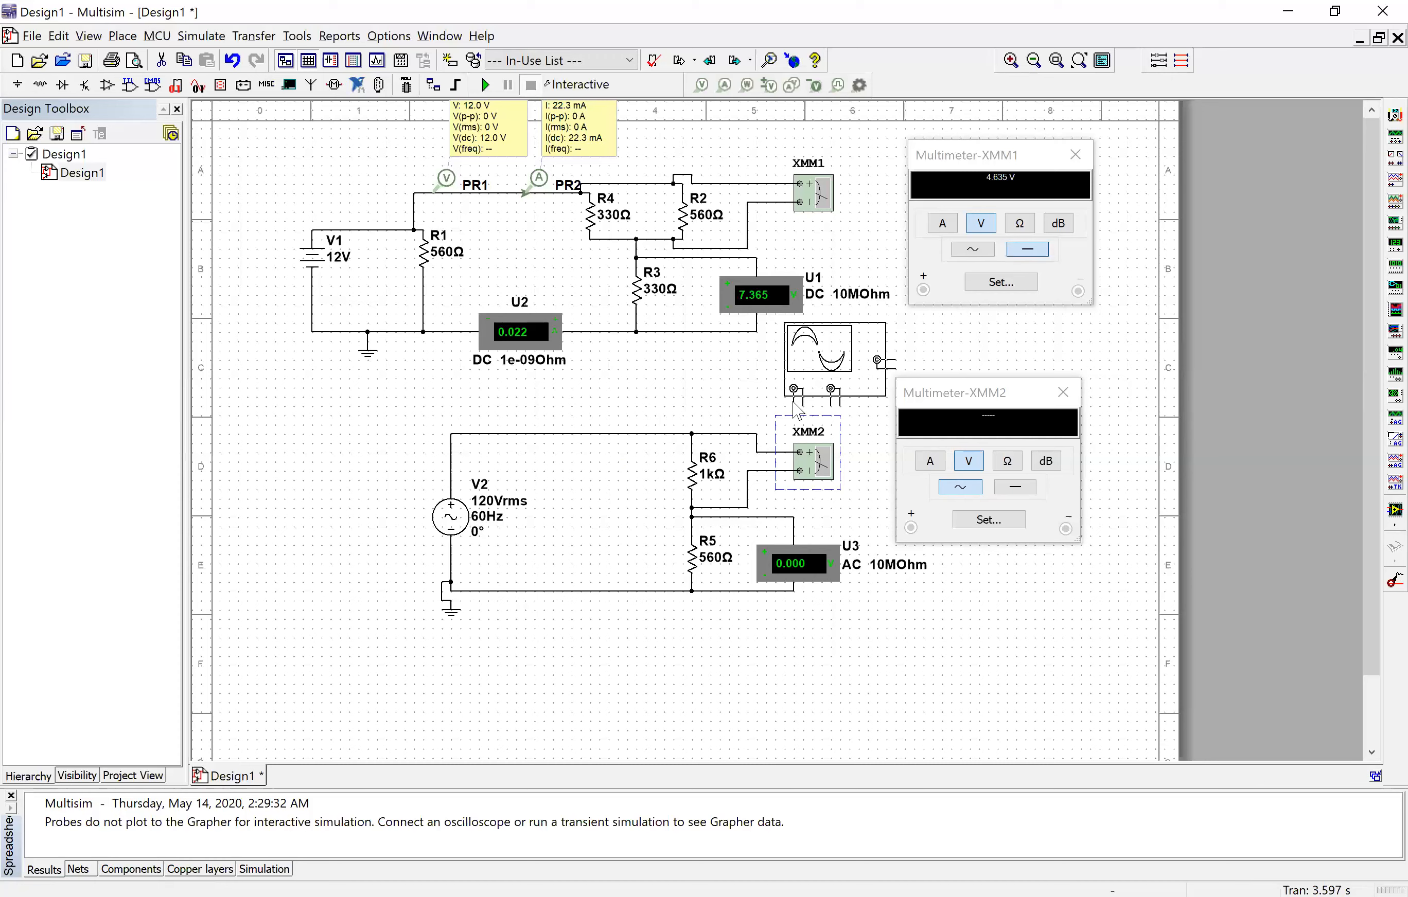
pyautogui.click(793, 401)
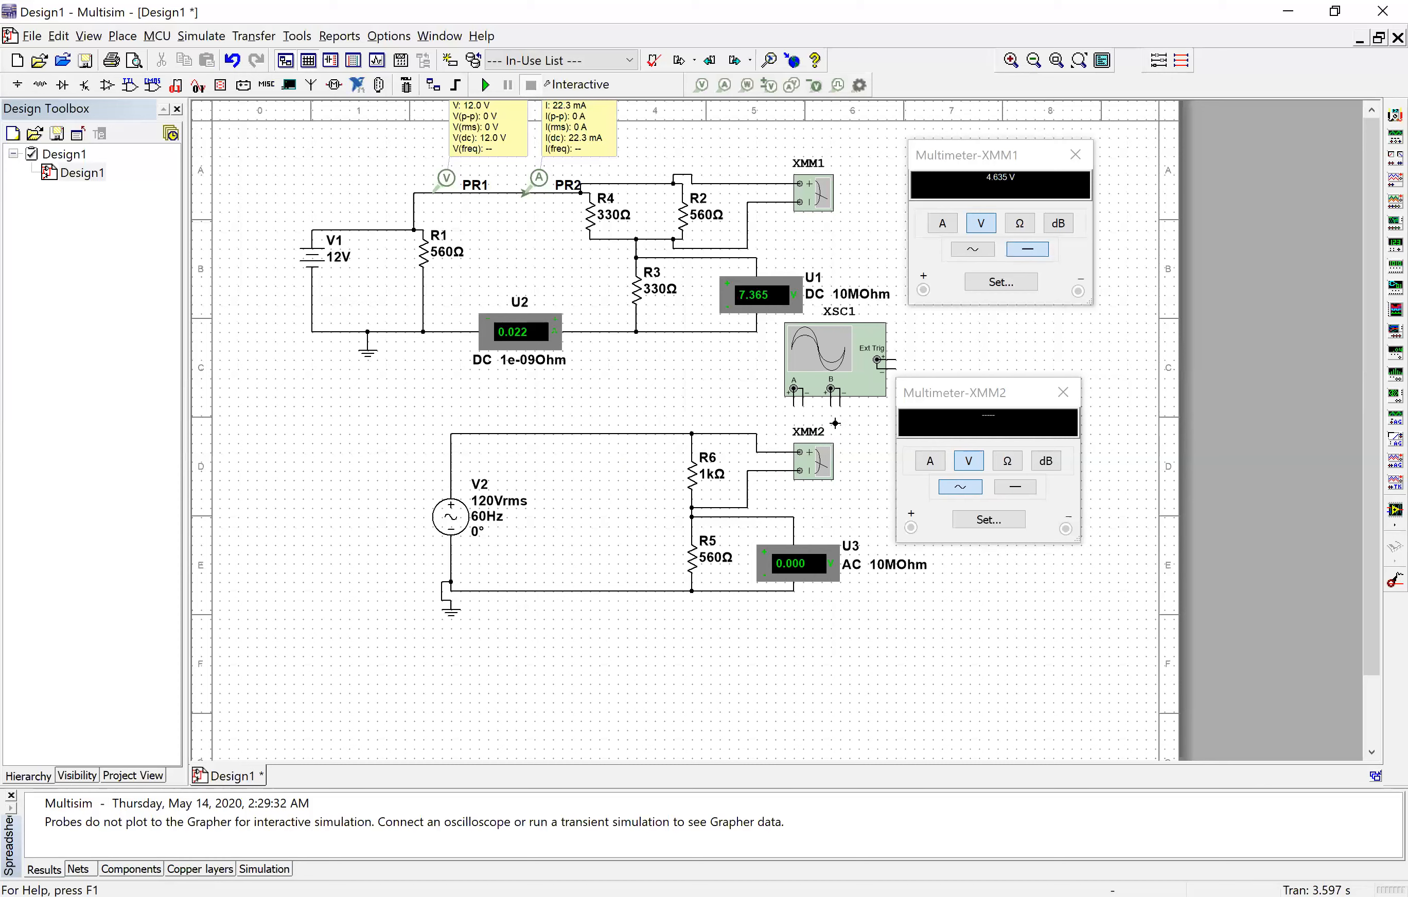
# Wire the oscilloscope's channel A and B negative terminals to the AC circuit's ground node, routing the wire around the left side of V2.
pyautogui.click(462, 591)
pyautogui.click(803, 417)
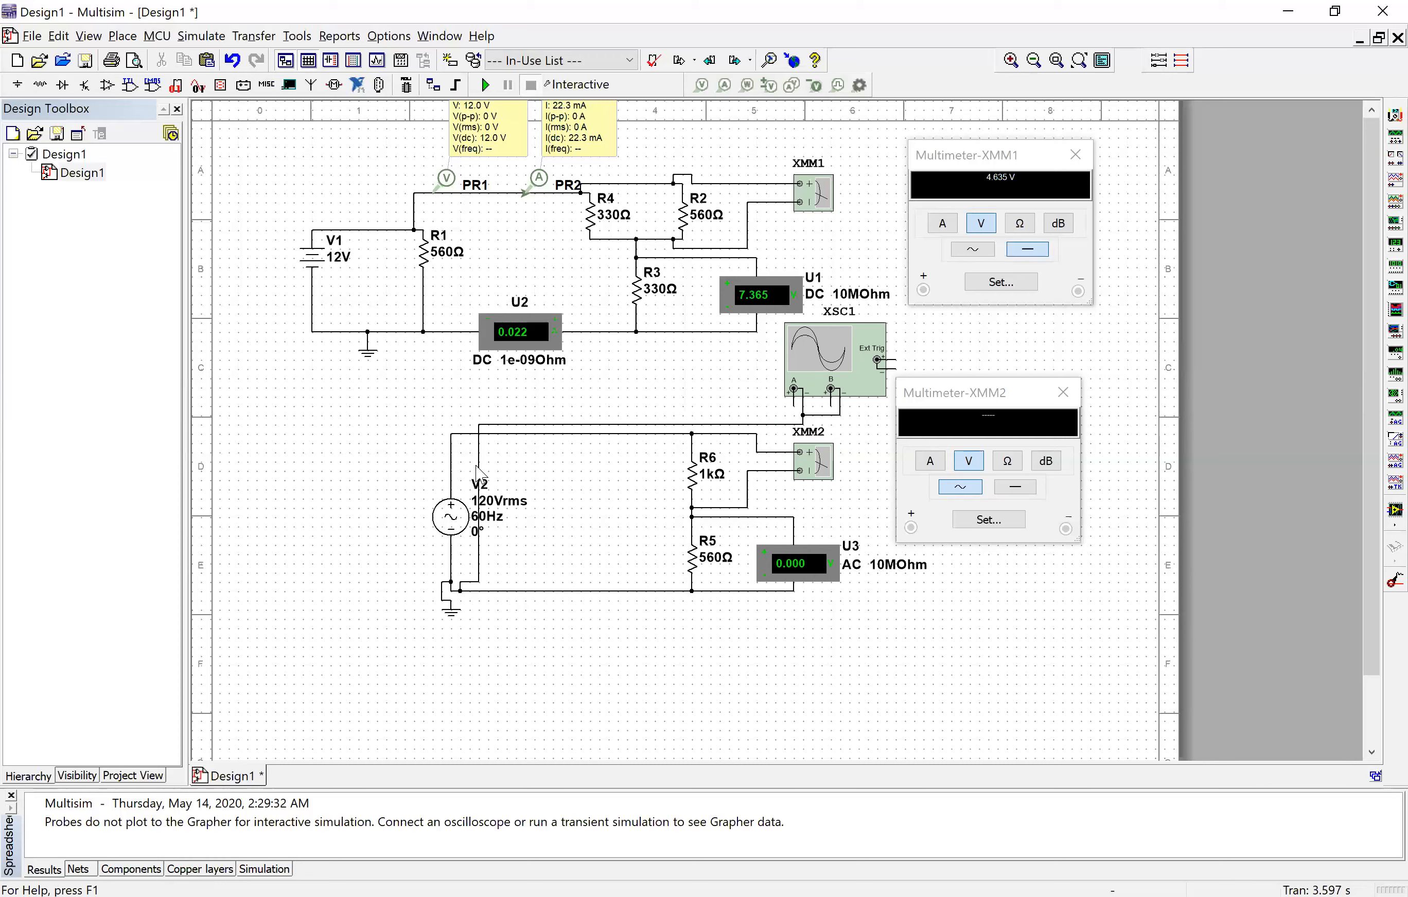
pyautogui.moveTo(421, 473); pyautogui.dragTo(467, 461)
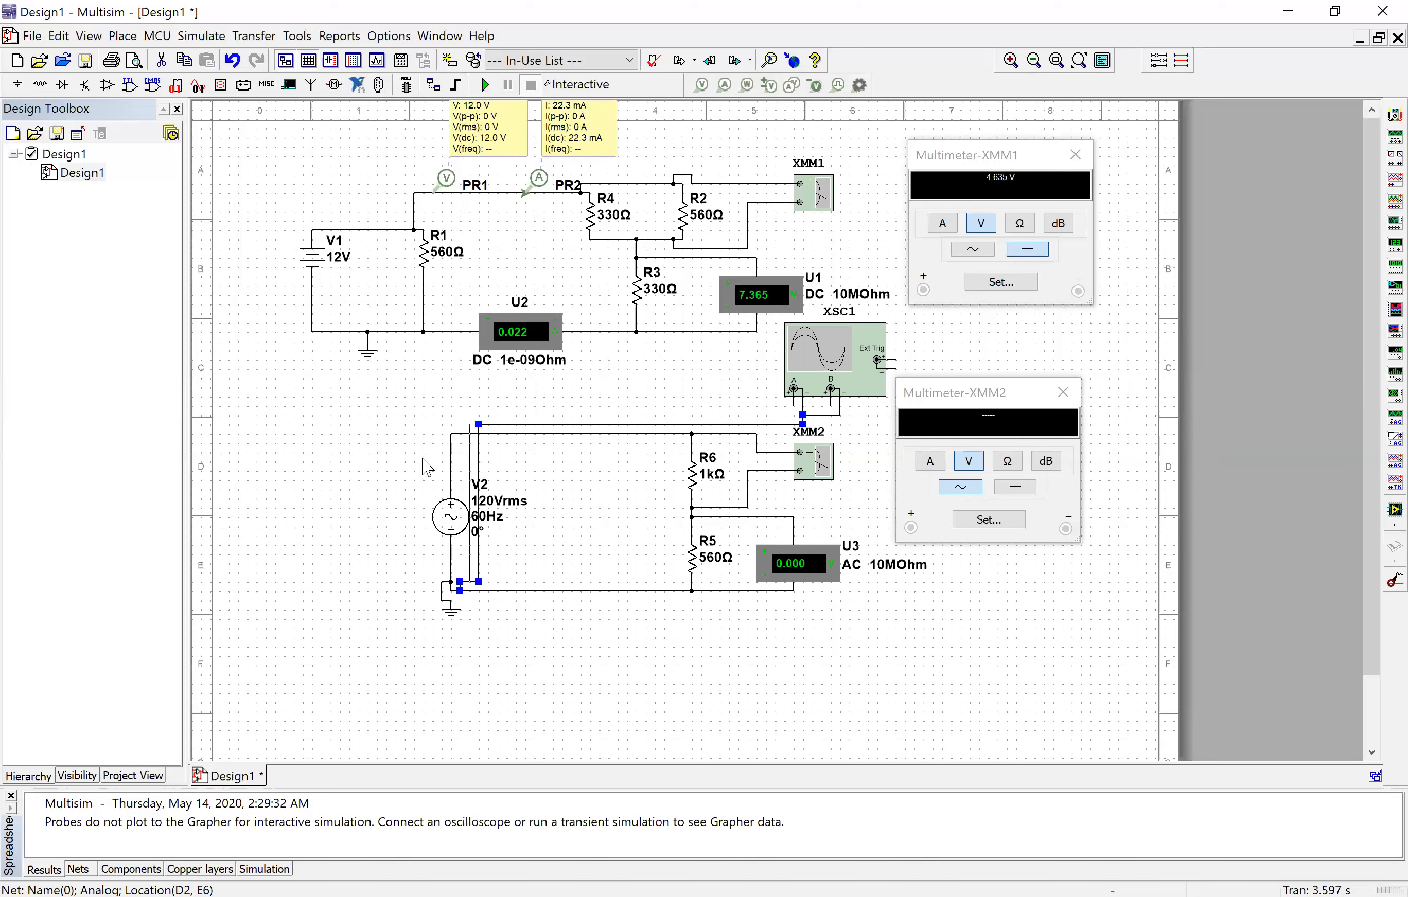
pyautogui.moveTo(475, 448); pyautogui.dragTo(411, 452)
pyautogui.moveTo(424, 568); pyautogui.dragTo(395, 563)
pyautogui.moveTo(424, 436); pyautogui.dragTo(395, 426)
pyautogui.click(380, 613)
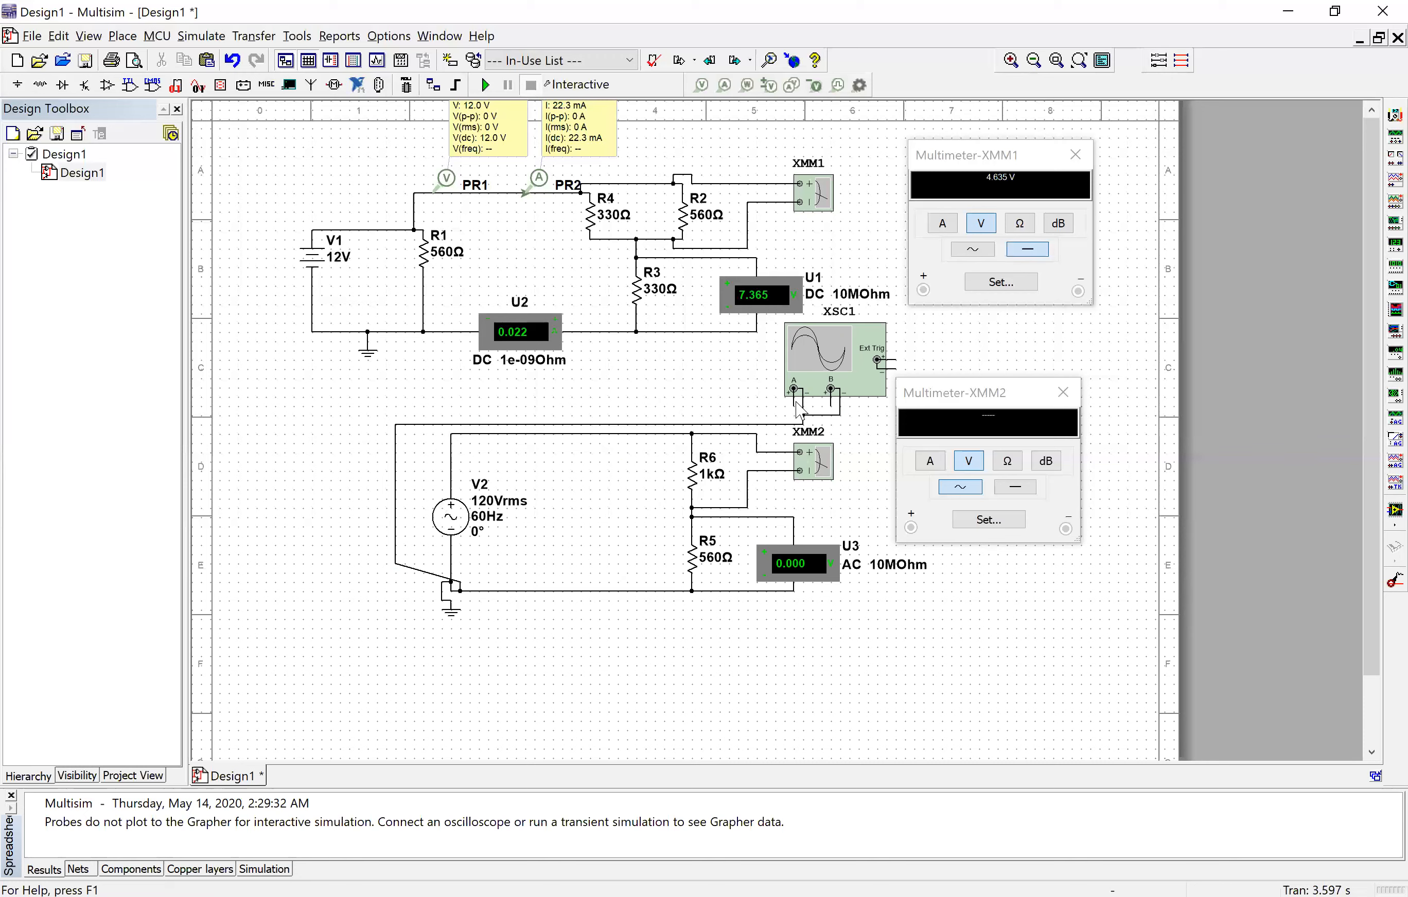
# Wire the oscilloscope's channel A positive terminal to the wire between V2 and R6, and channel B positive to the node between R6 and R5.
pyautogui.click(561, 436)
pyautogui.click(833, 406)
pyautogui.click(849, 492)
pyautogui.click(795, 517)
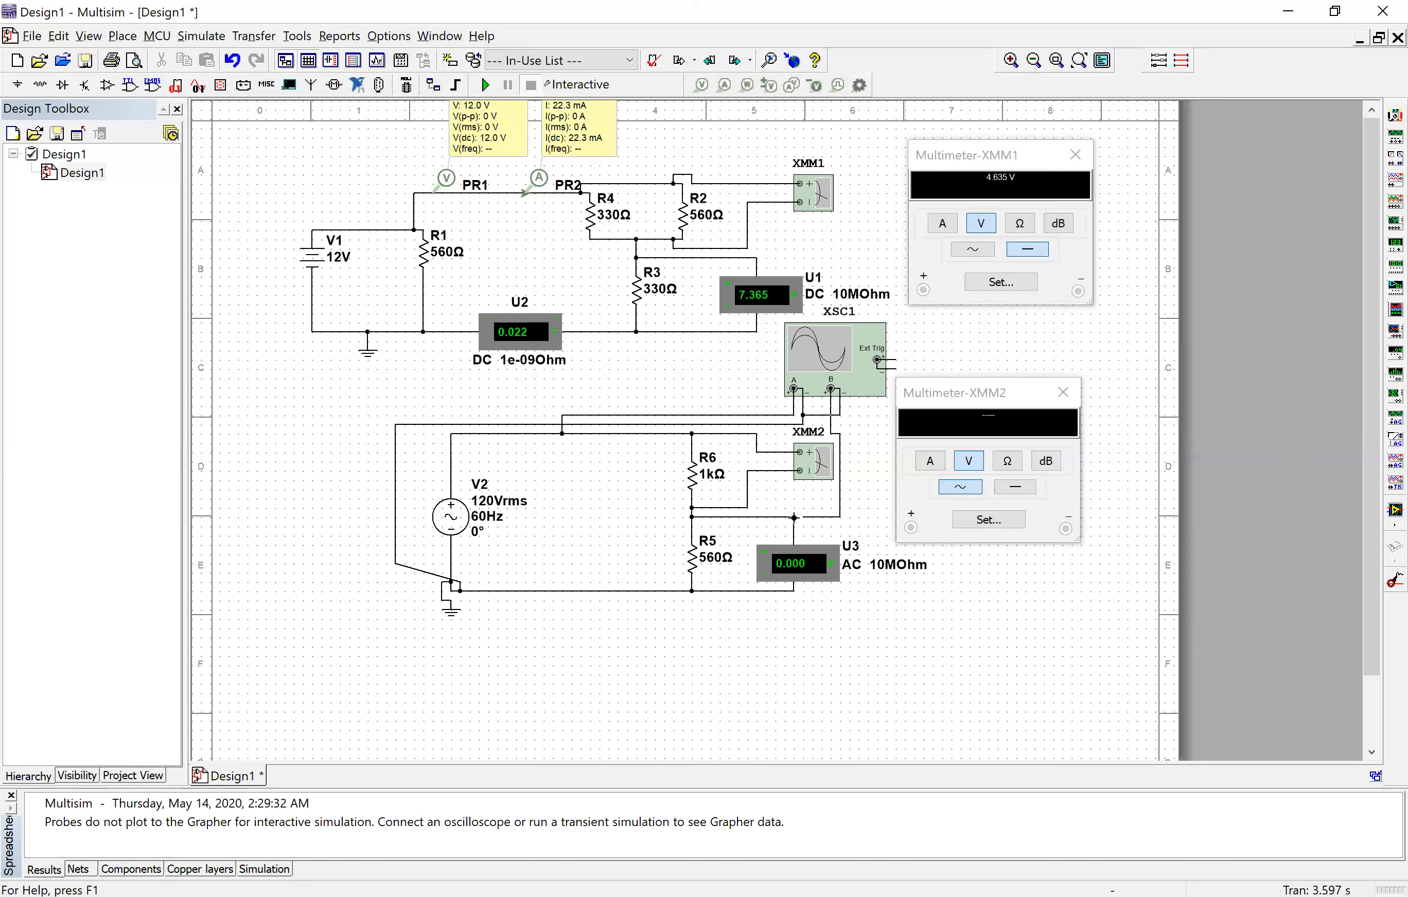
pyautogui.hotkey('ctrl', 'z')
pyautogui.hotkey('ctrl', 'y')
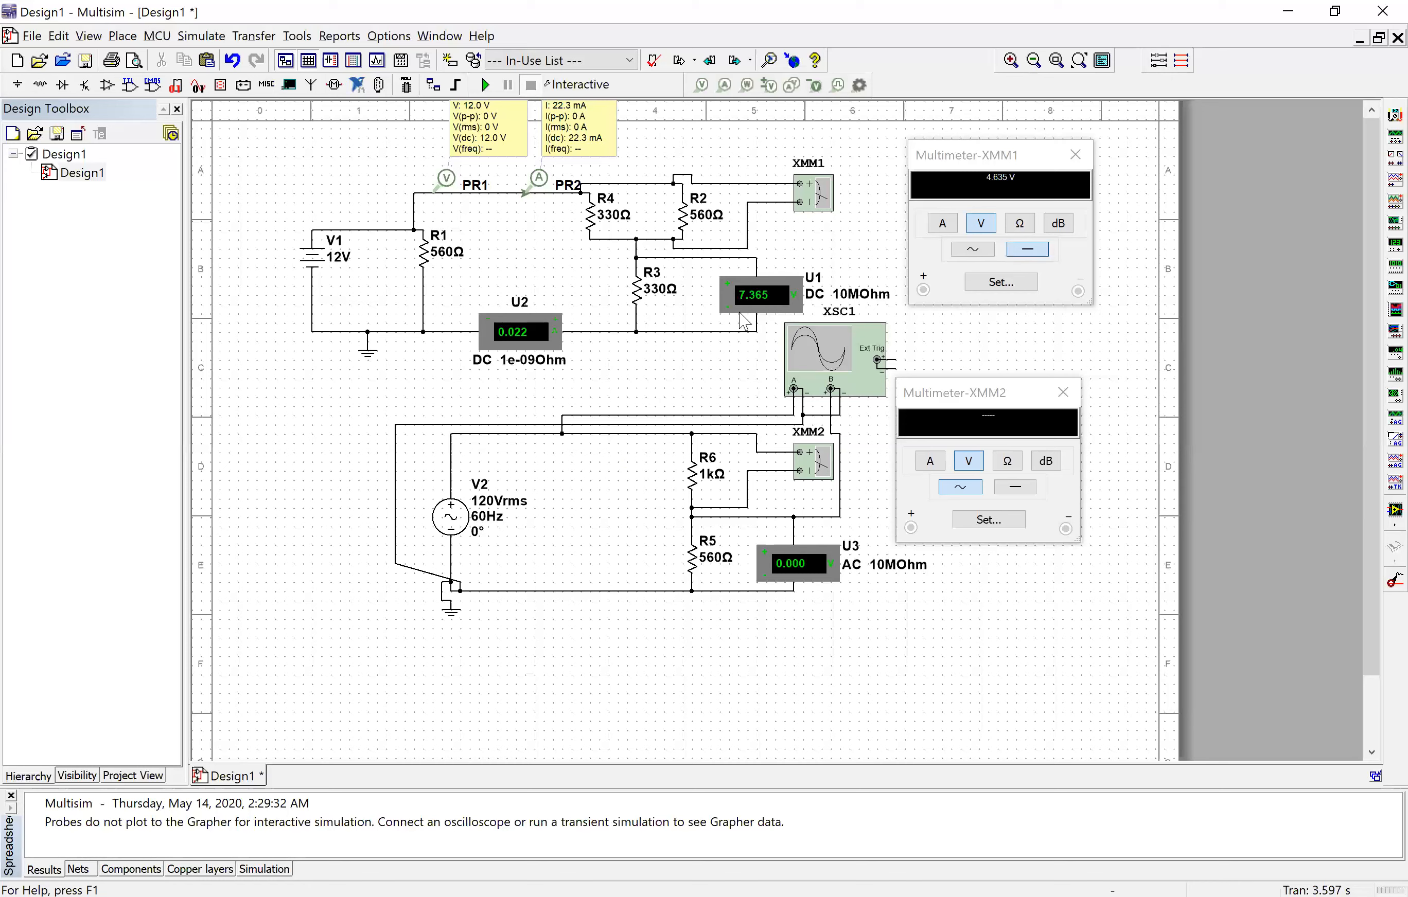
# Run the interactive simulation and open the display of oscilloscope XSC1.
pyautogui.click(486, 86)
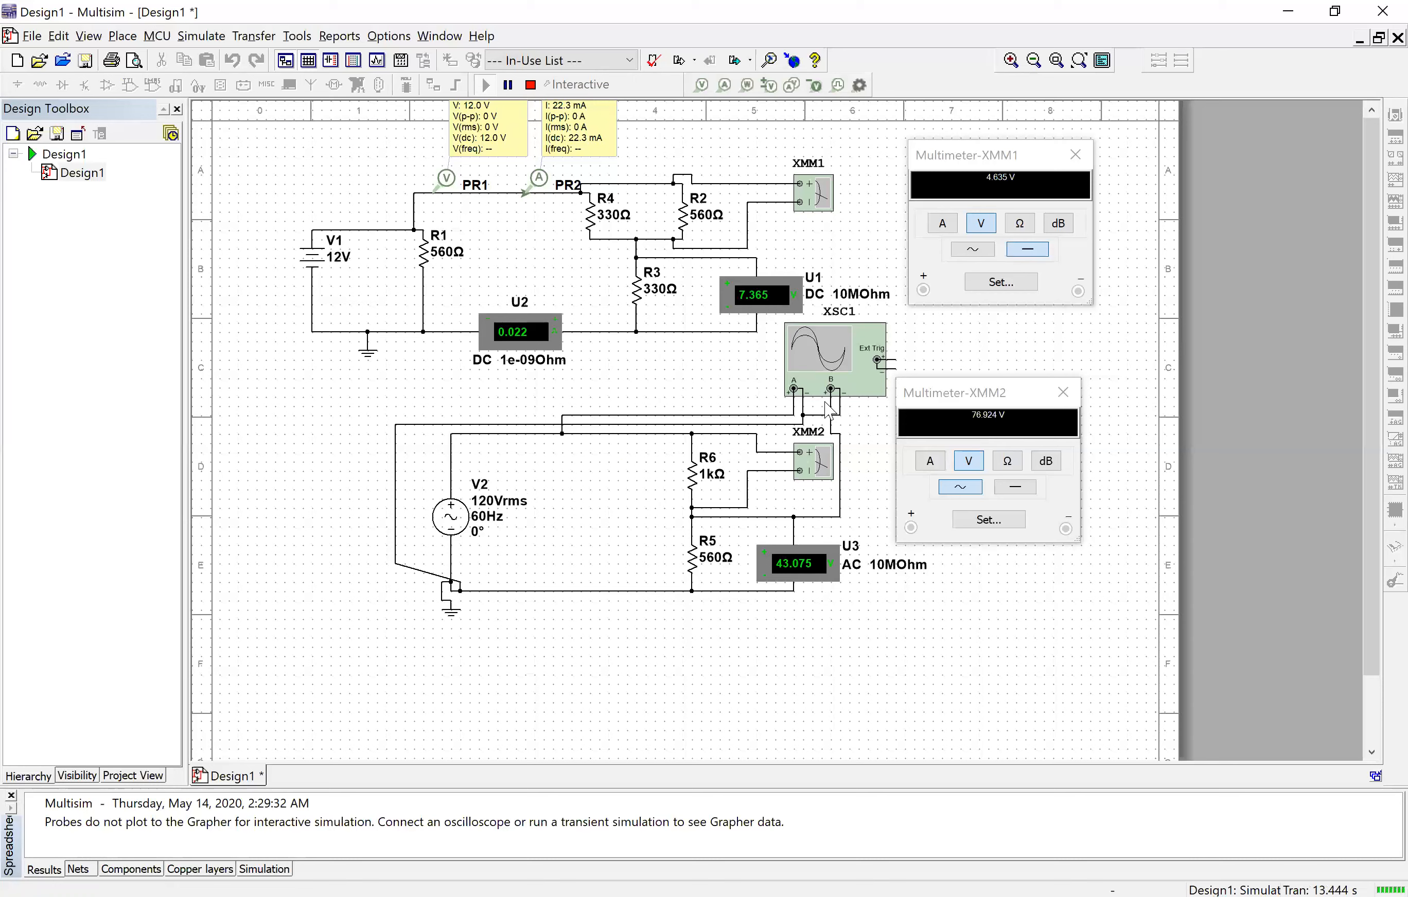
pyautogui.doubleClick(826, 357)
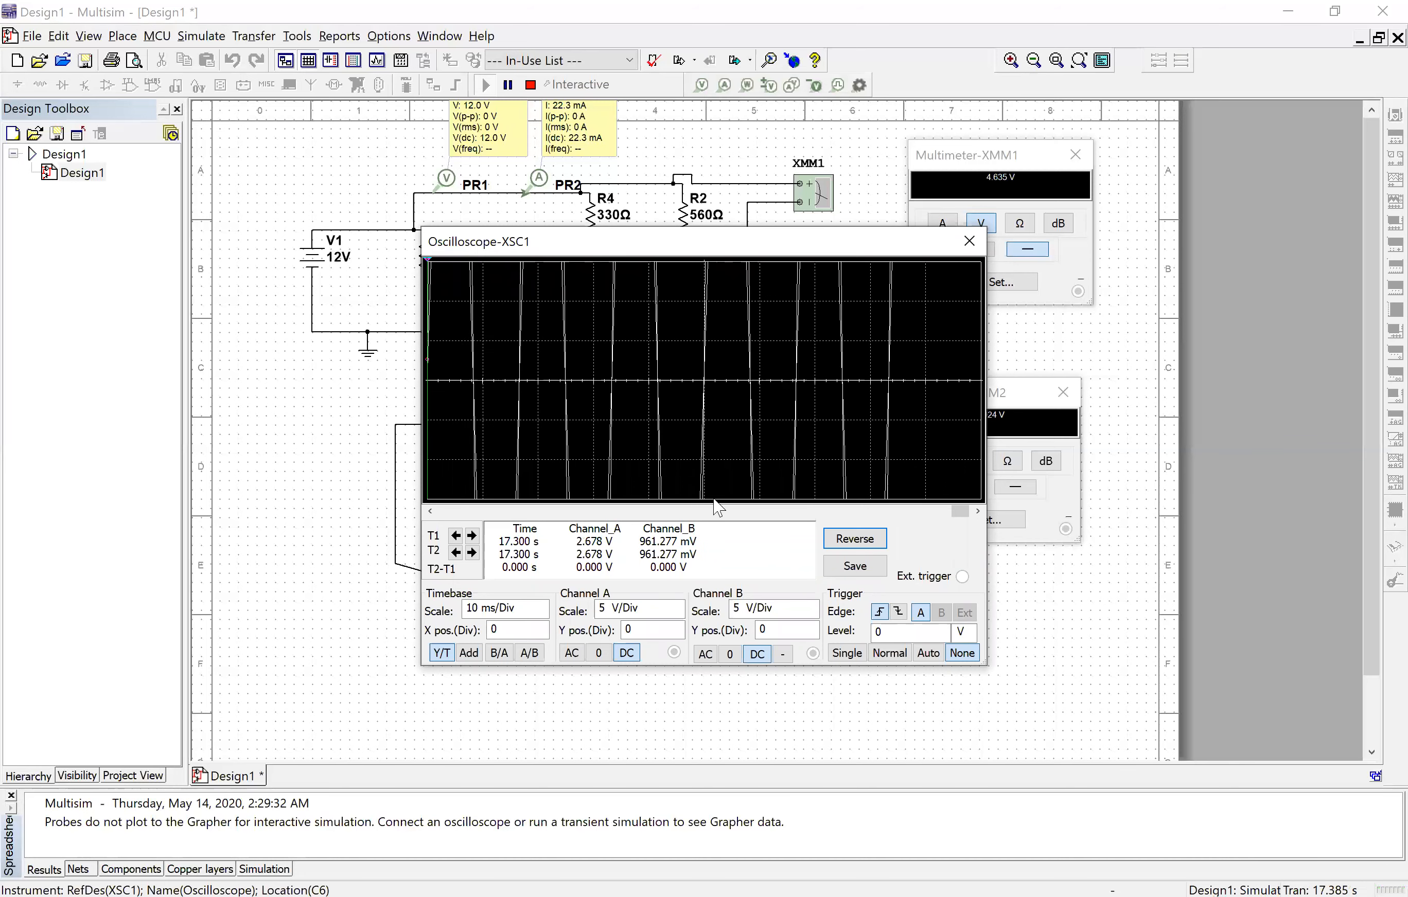
# Scale oscilloscope channel A to 100 V/Div and channel B to 50 V/Div, and set the trigger to Single.
pyautogui.click(670, 617)
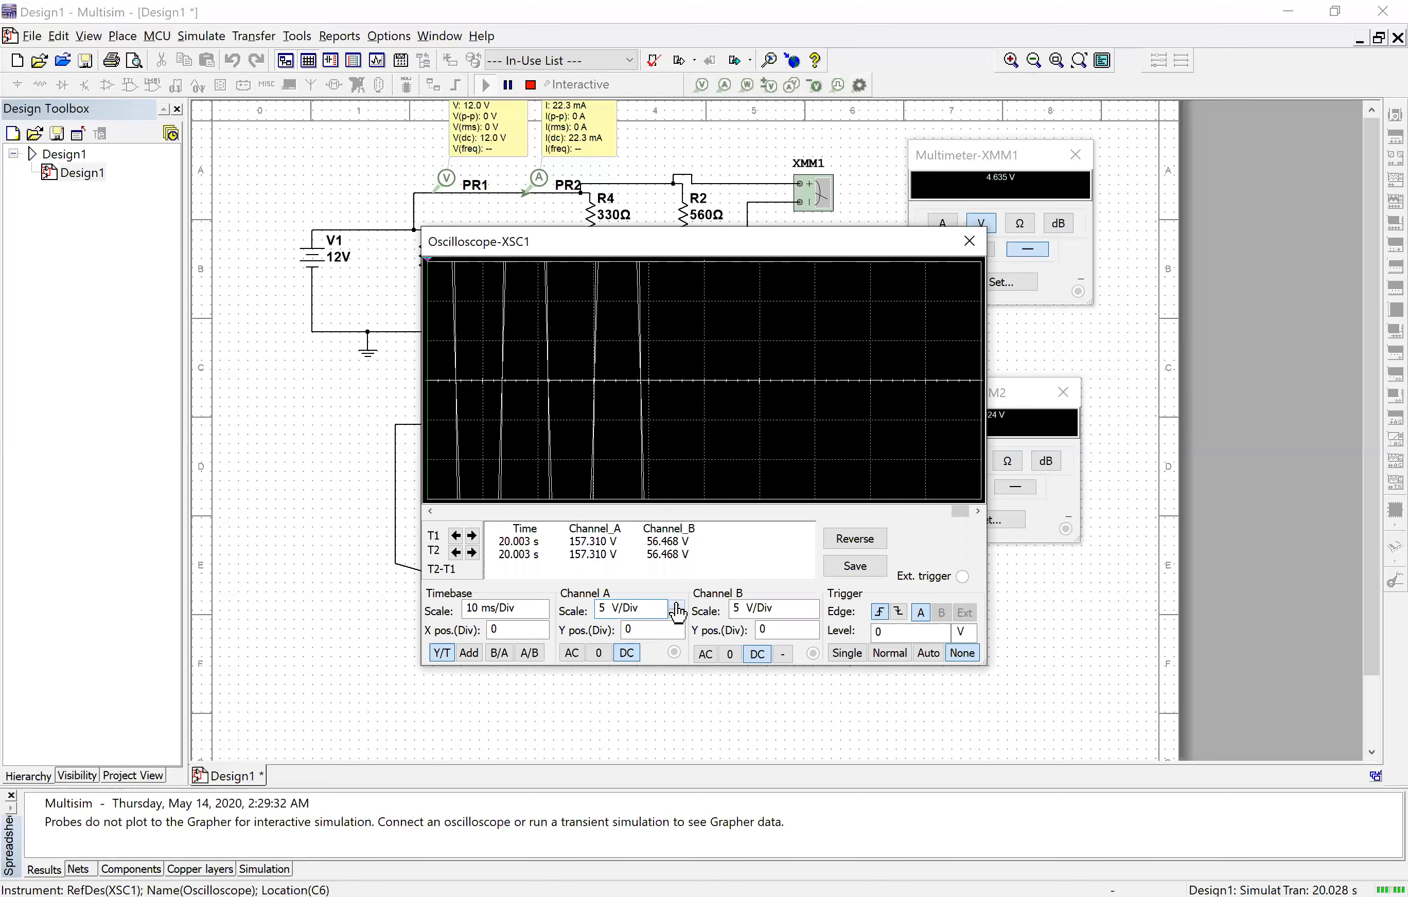
pyautogui.click(677, 607)
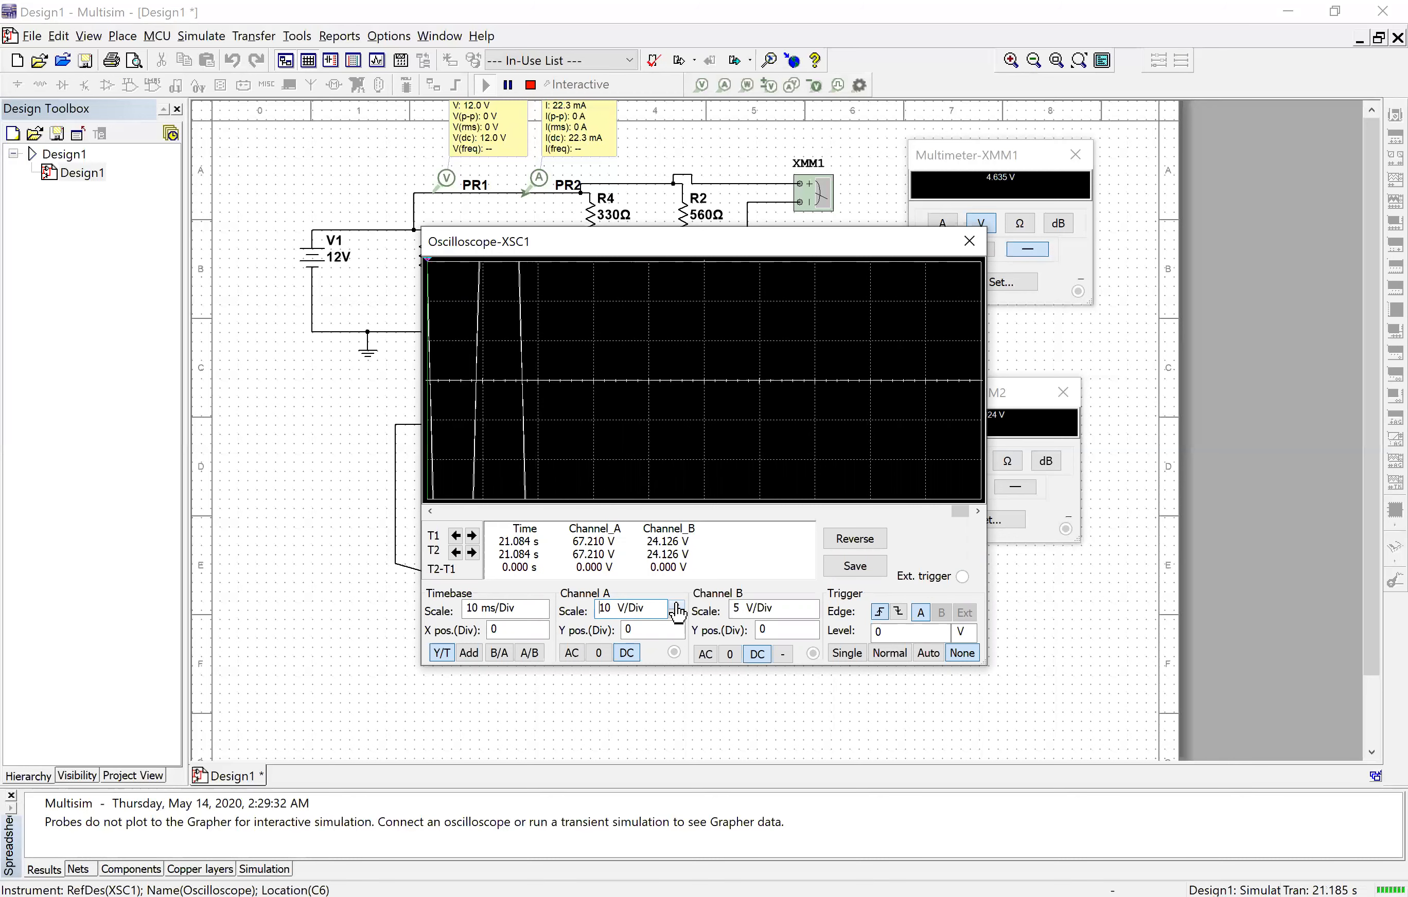
pyautogui.tripleClick(676, 605)
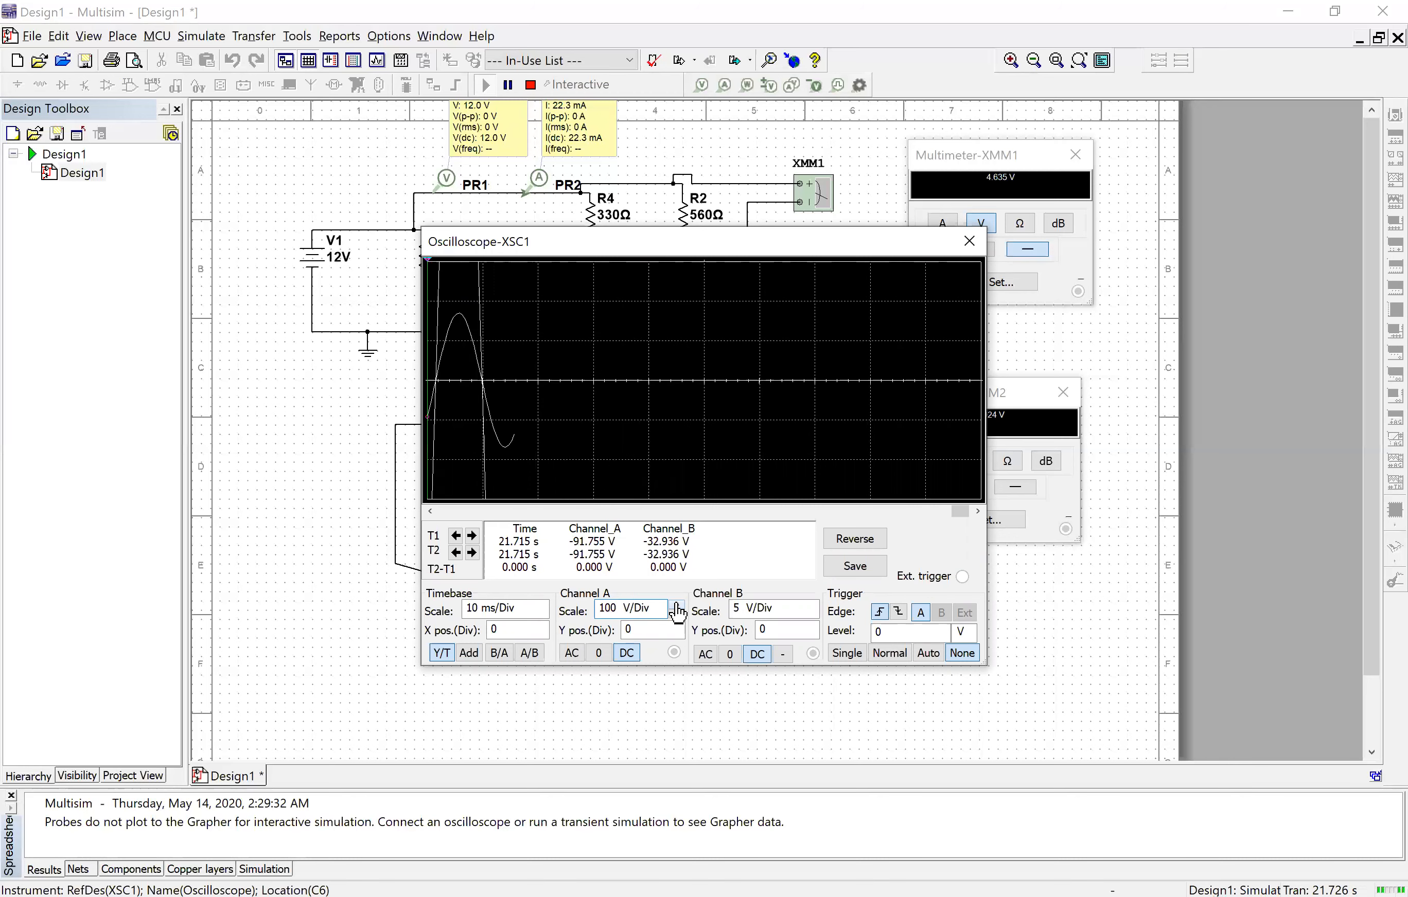
pyautogui.click(798, 610)
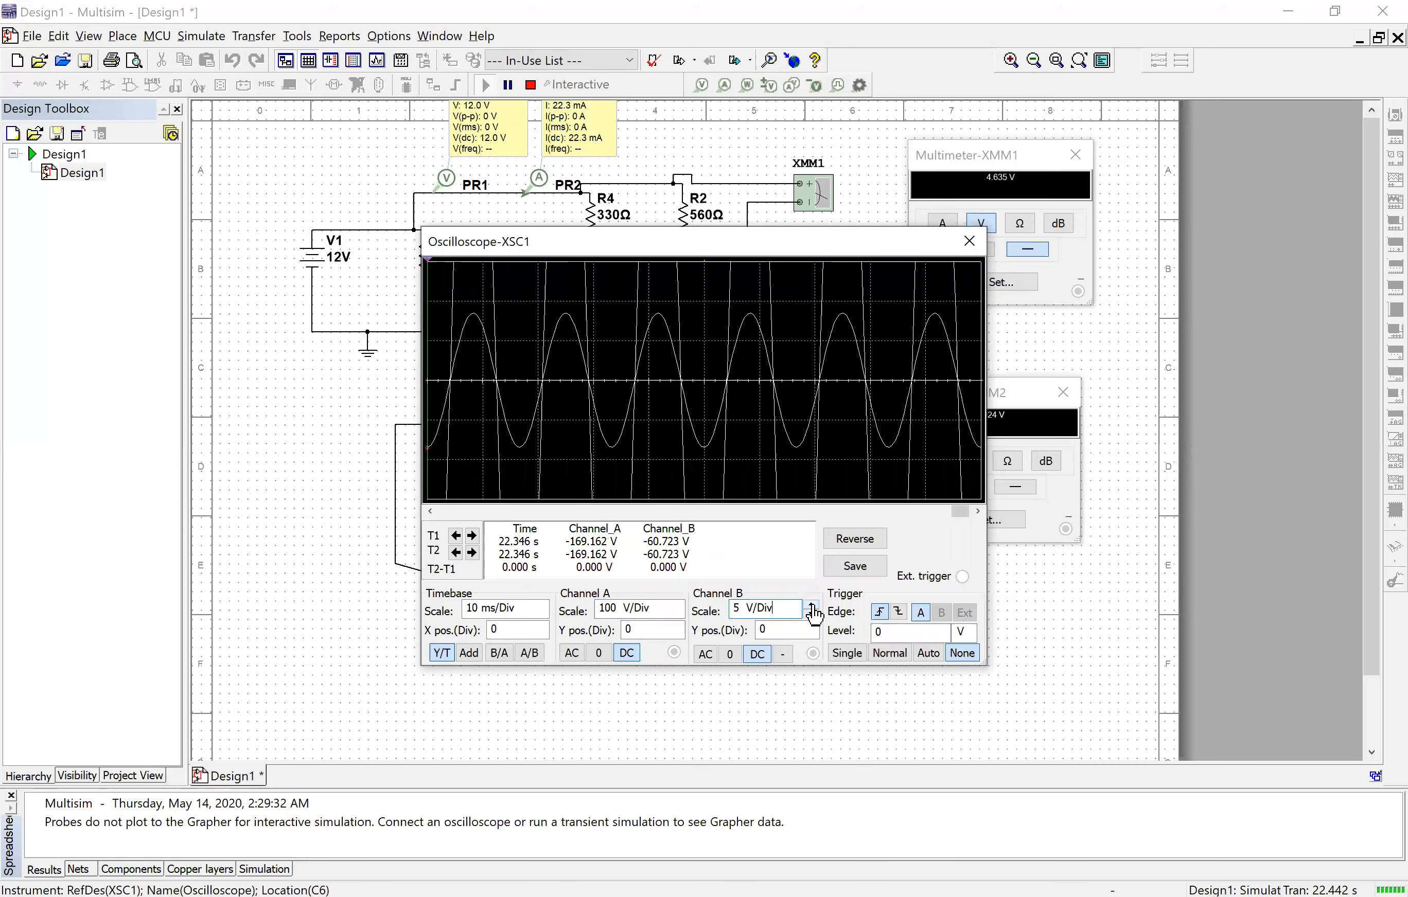
pyautogui.doubleClick(812, 606)
pyautogui.click(812, 606)
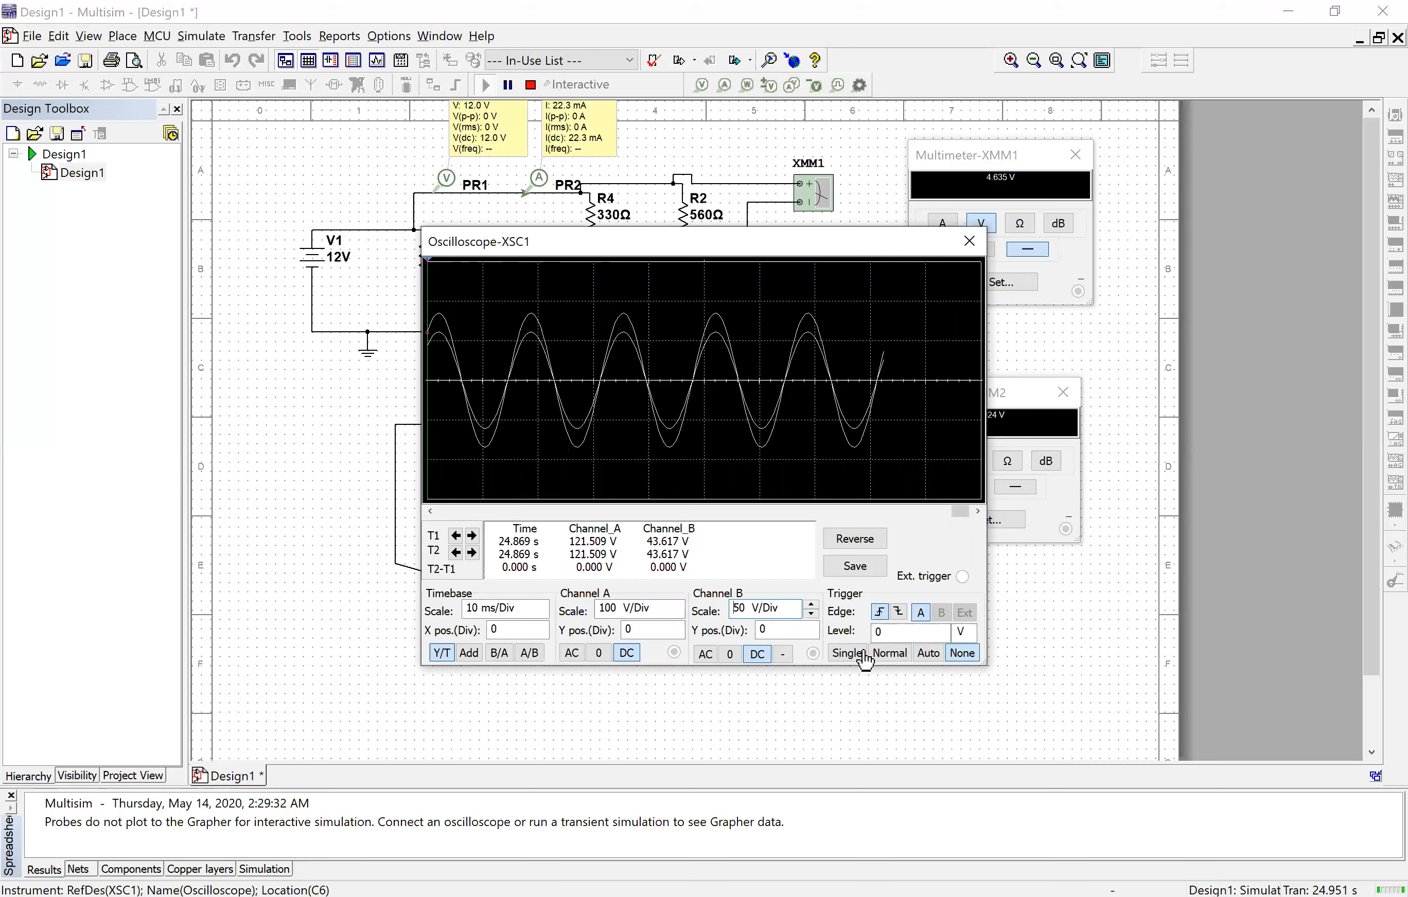
pyautogui.click(847, 654)
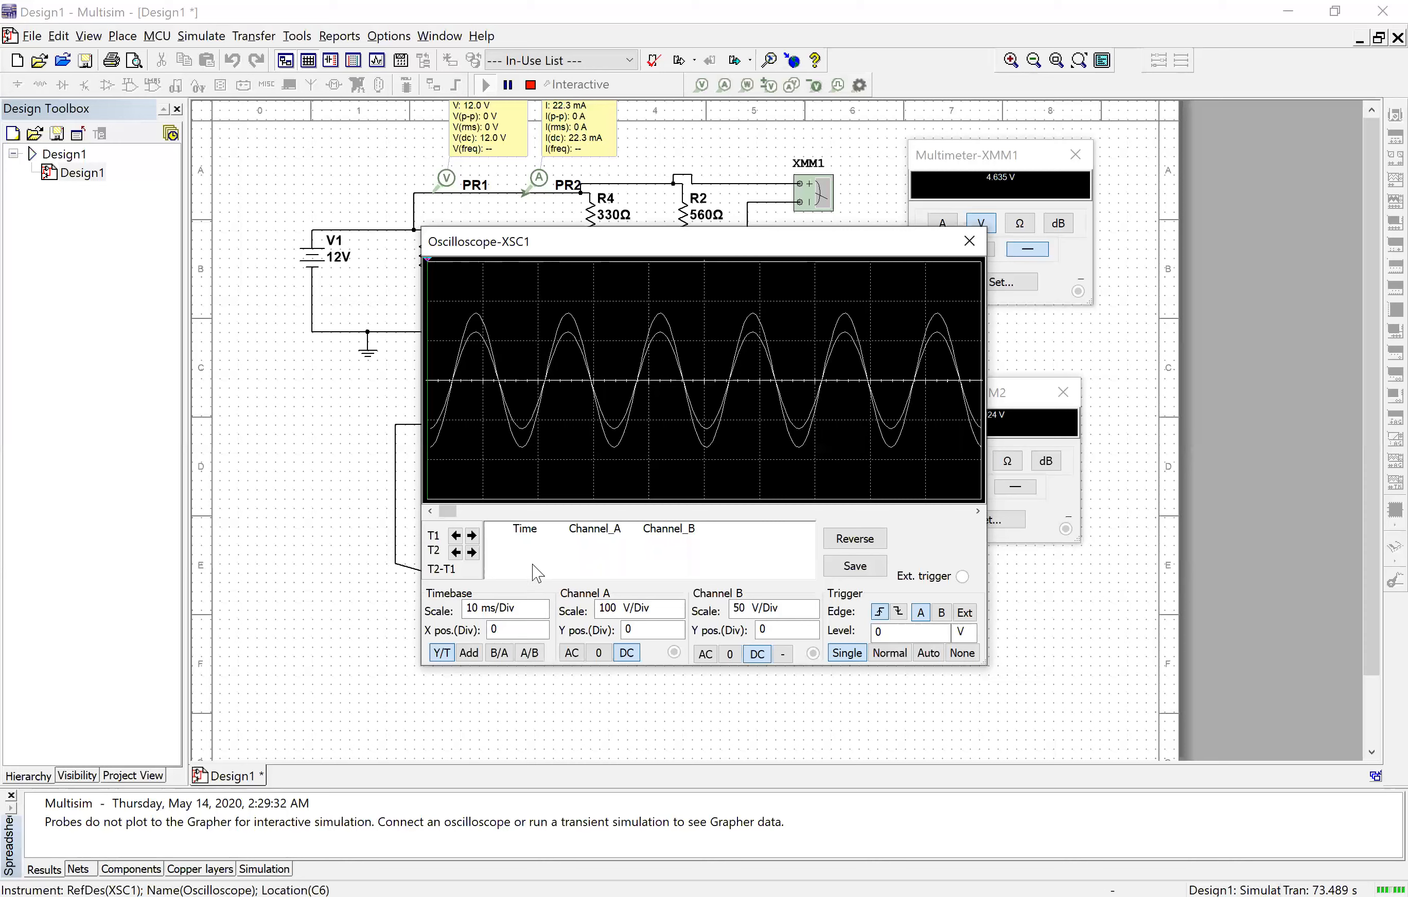
# Uncover the AC circuit and its meters by moving and closing the oscilloscope display, and stop the simulation.
pyautogui.moveTo(614, 241); pyautogui.dragTo(530, 615)
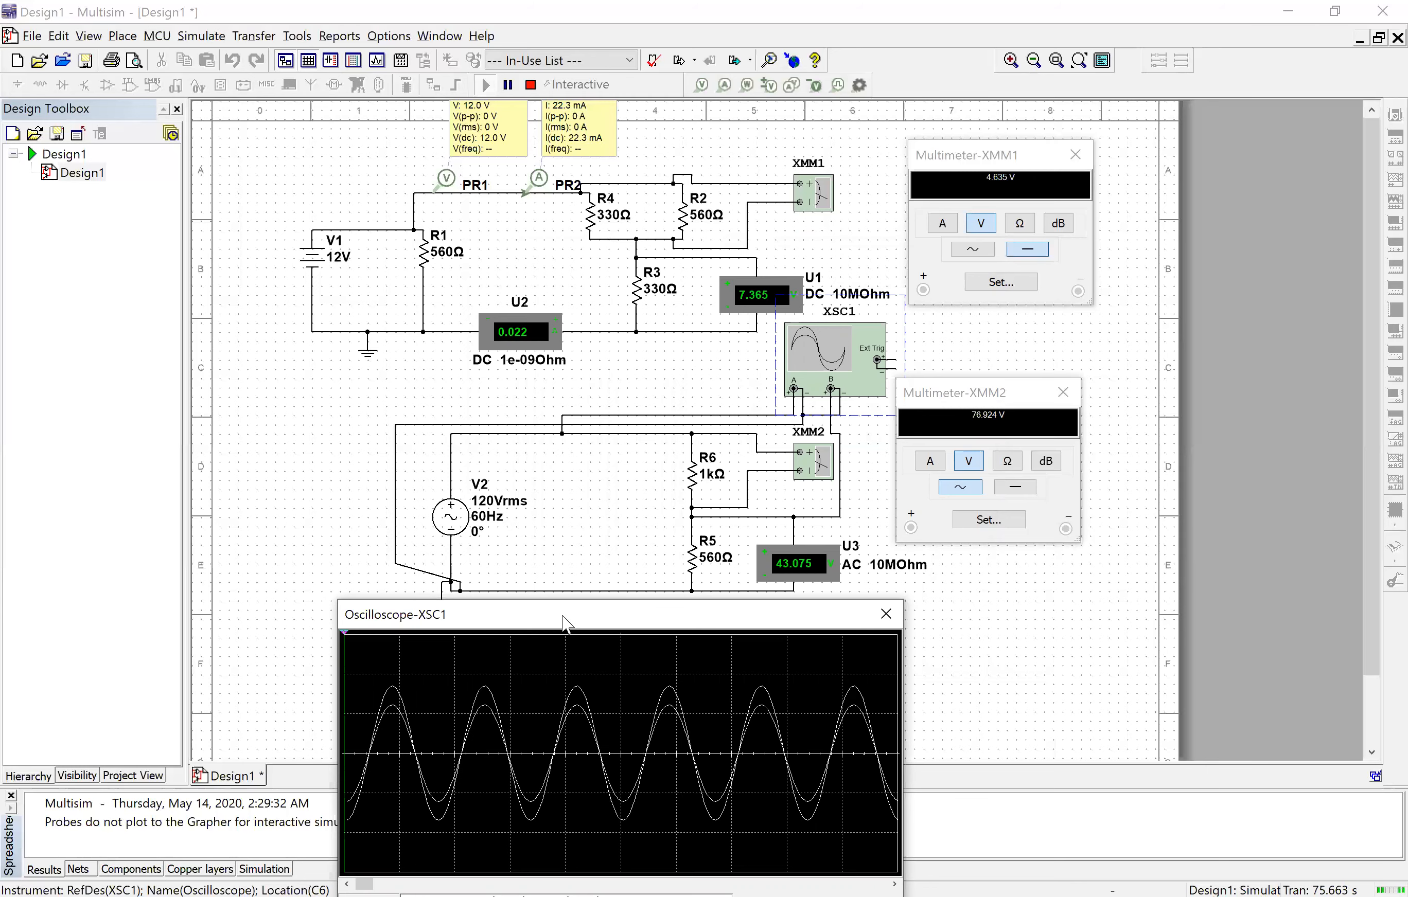
pyautogui.moveTo(565, 620); pyautogui.dragTo(288, 293)
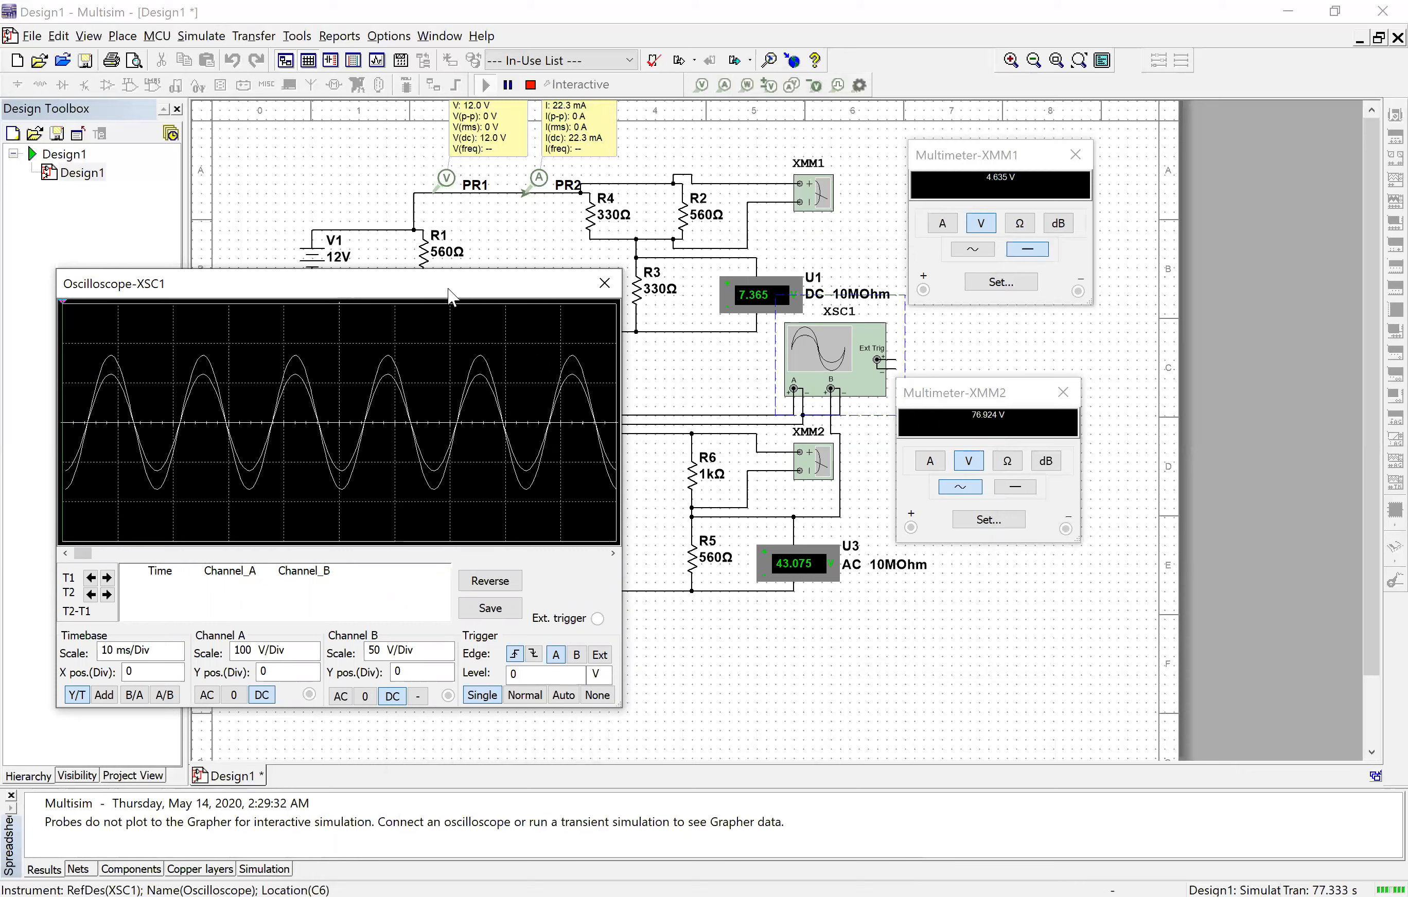
pyautogui.click(605, 283)
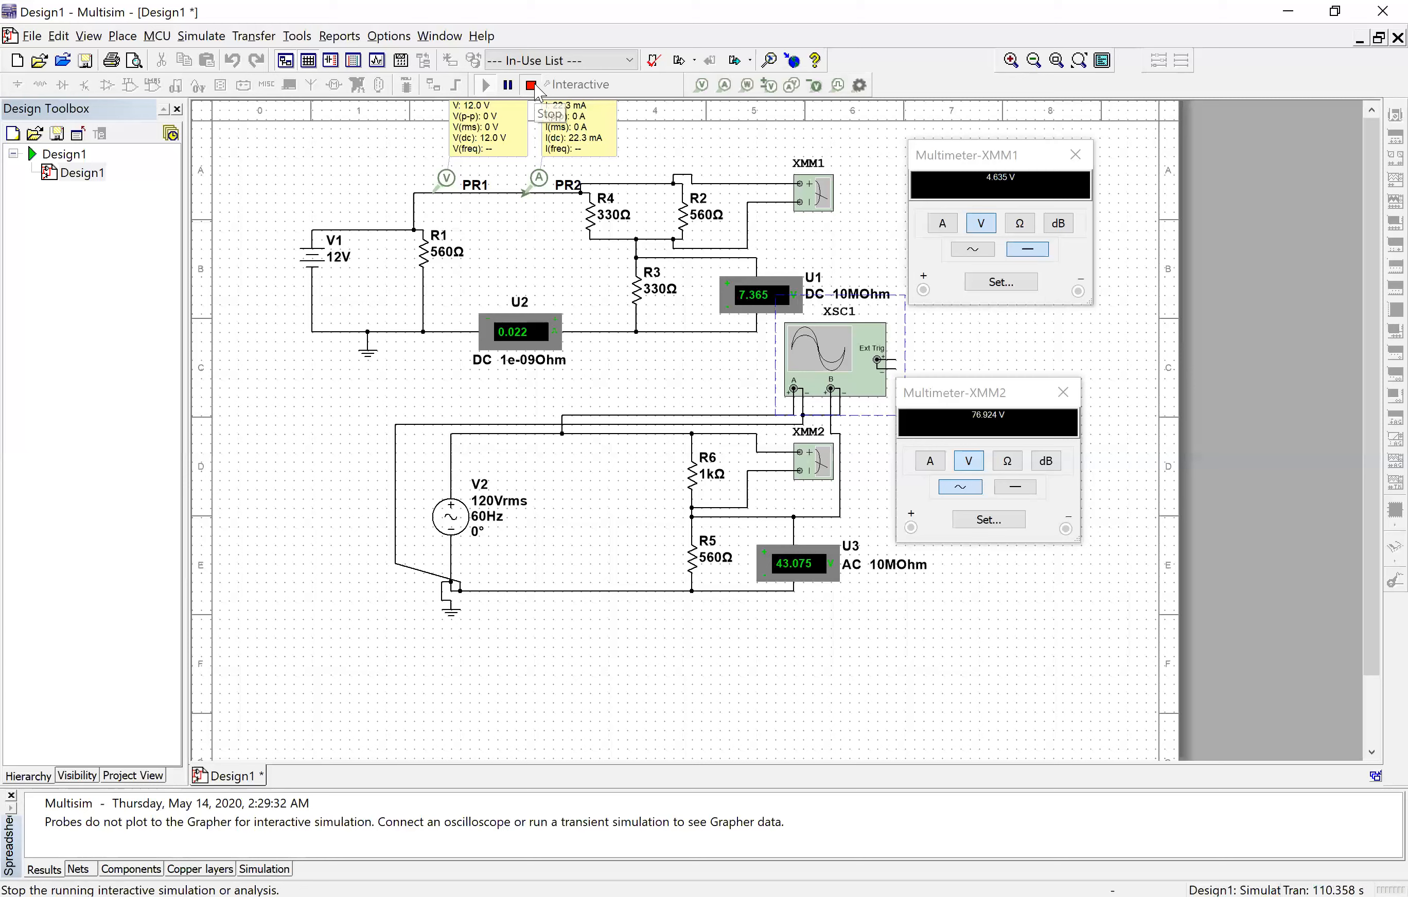
pyautogui.click(531, 86)
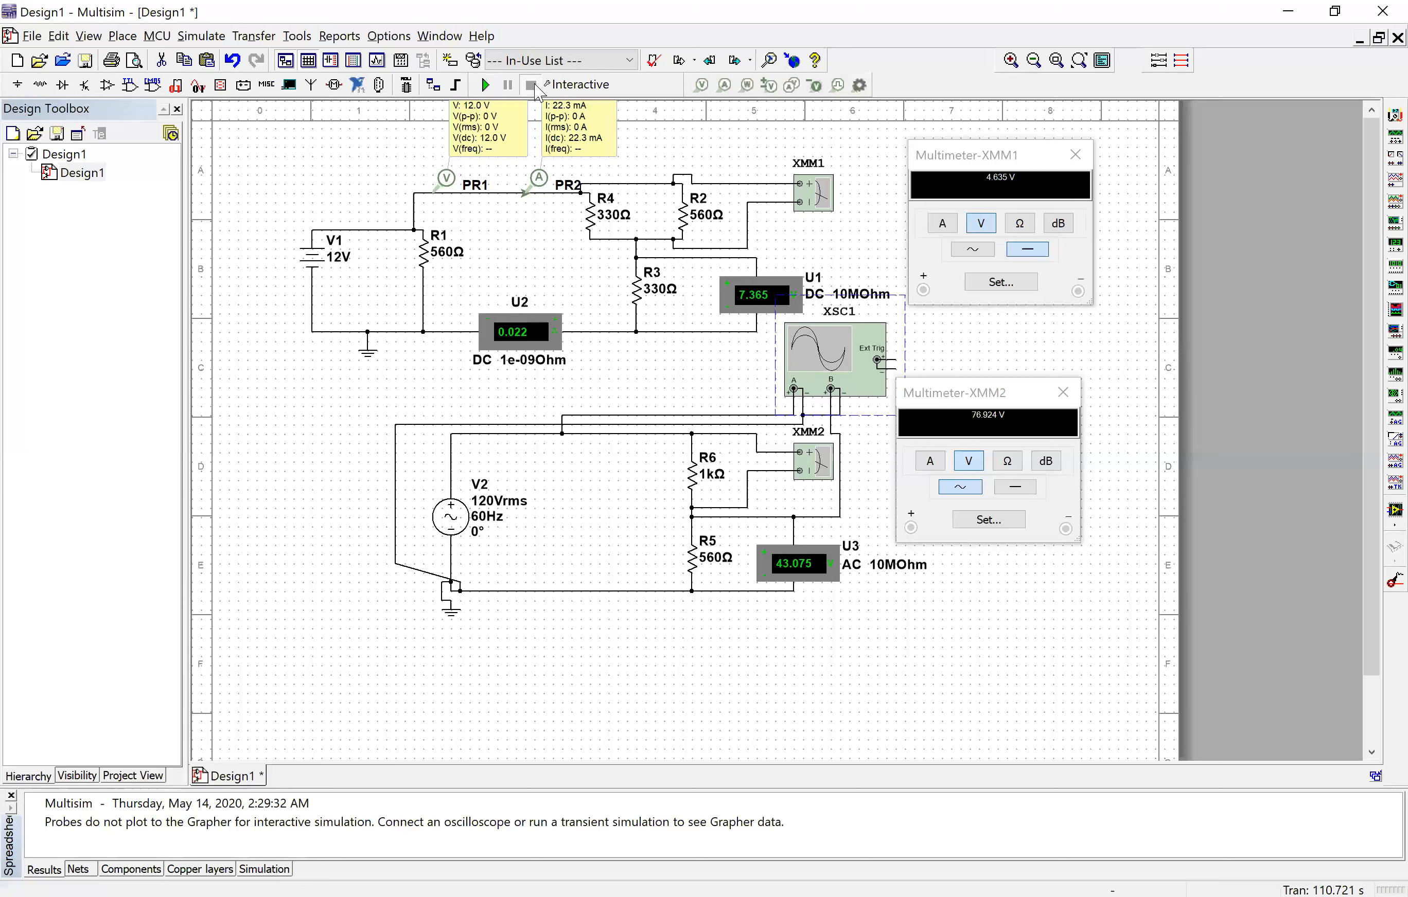